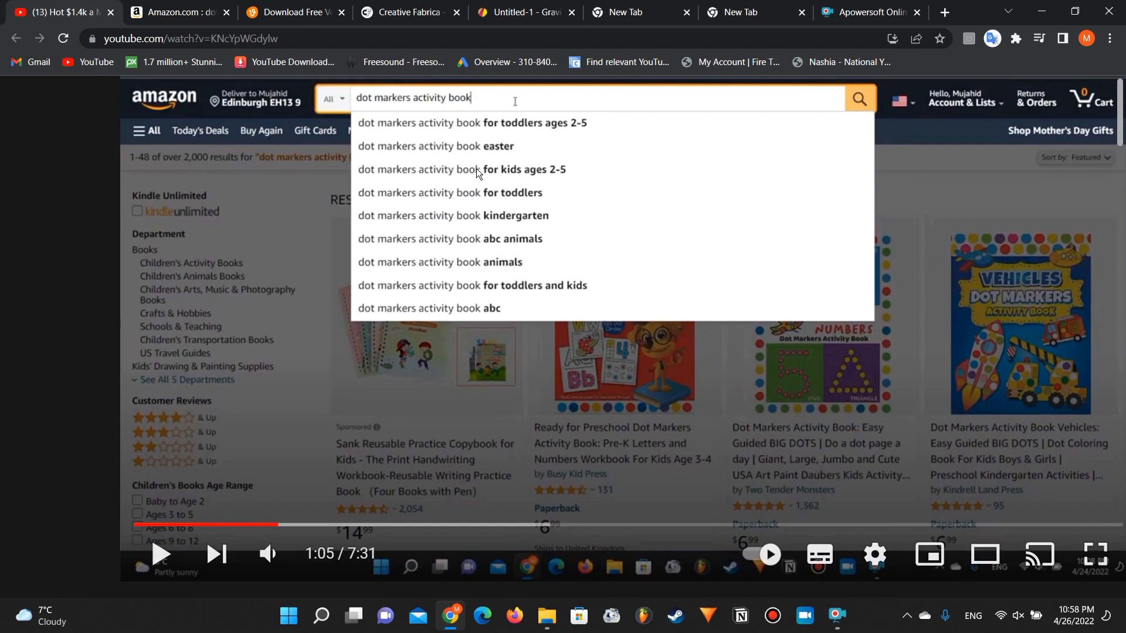
Step: Read the comments under the KDP activity book niche video for requests about covers and interiors
scroll(476, 167, "down", 1)
scroll(476, 167, "up", 1)
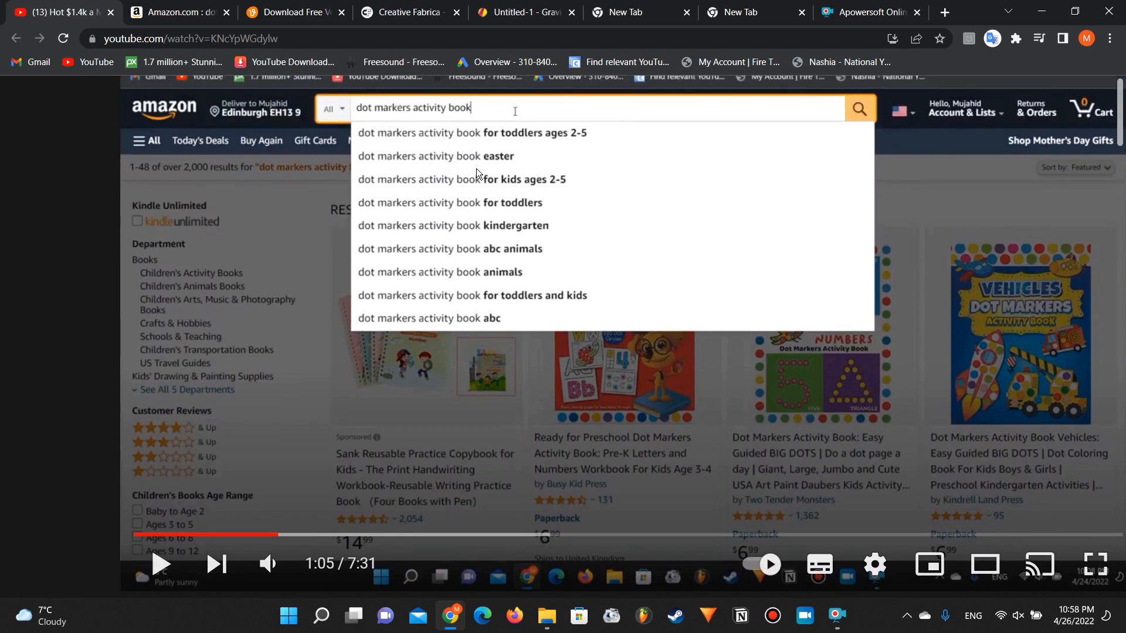
scroll(476, 168, "down", 6)
scroll(476, 167, "down", 2)
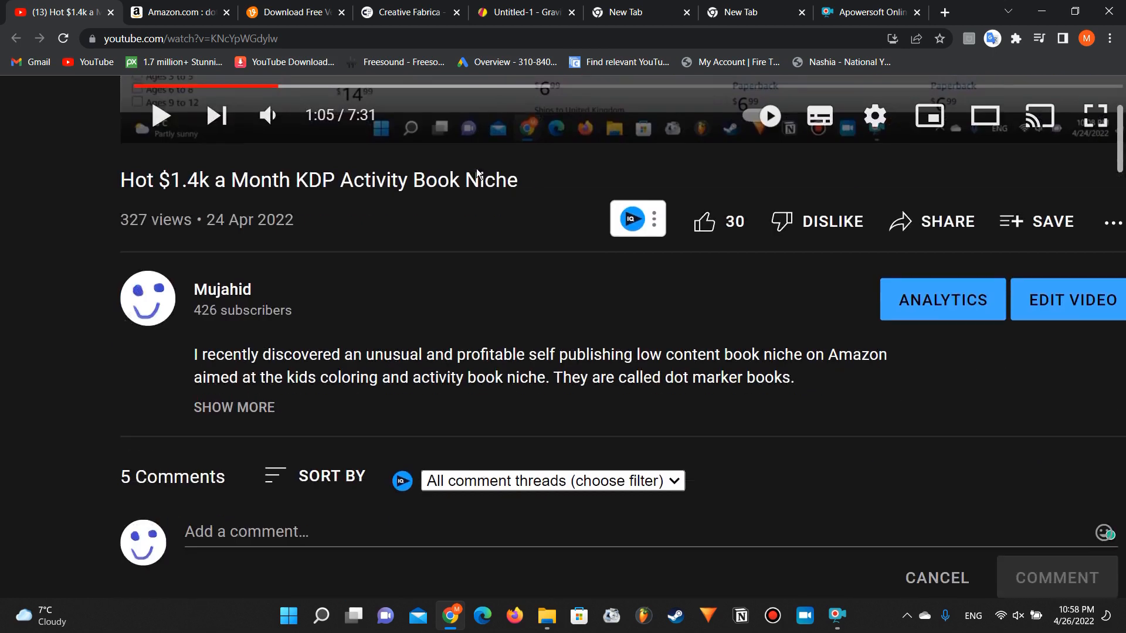
scroll(476, 168, "down", 7)
scroll(476, 169, "up", 2)
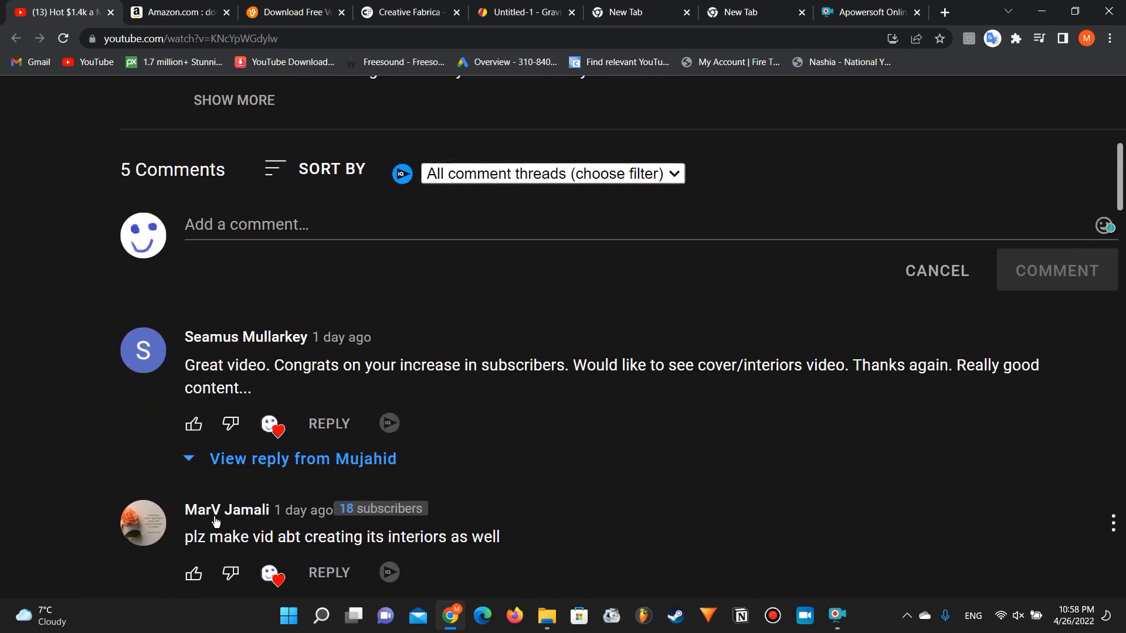
left_click_drag(195, 534, 498, 540)
left_click_drag(578, 369, 813, 367)
left_click(813, 365)
scroll(594, 321, "up", 10)
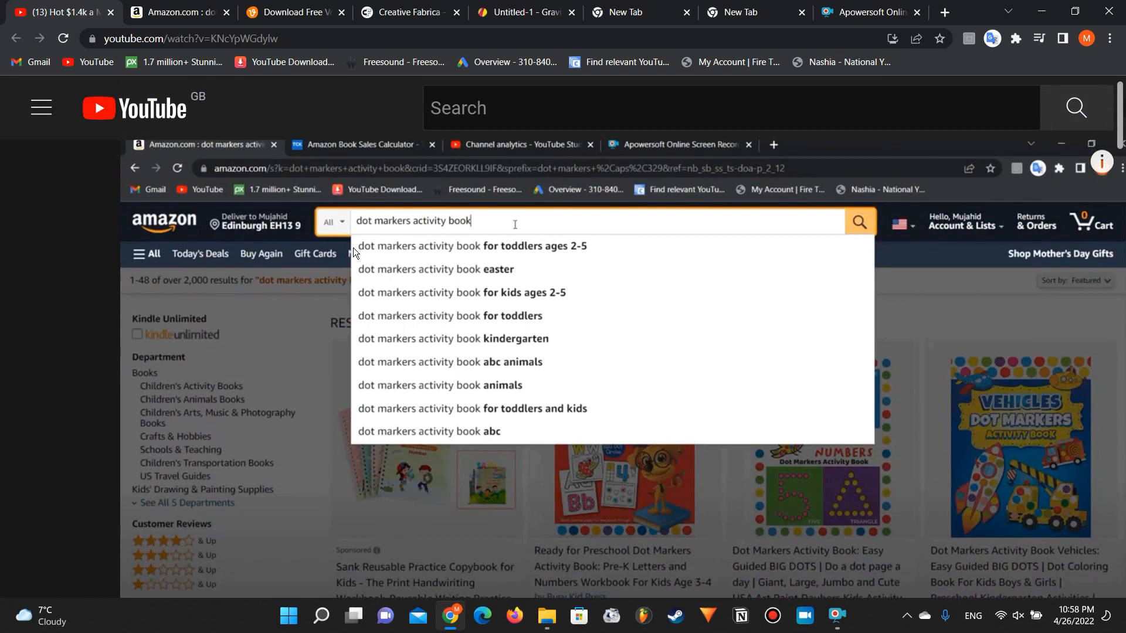
scroll(353, 248, "down", 4)
scroll(353, 248, "up", 3)
scroll(243, 196, "up", 1)
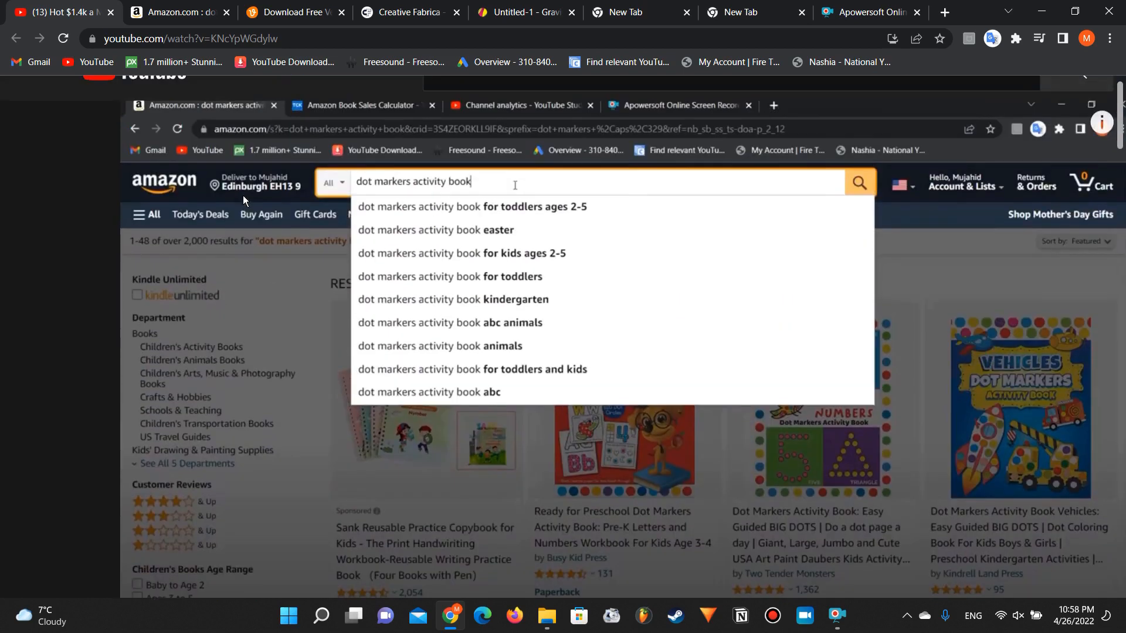
Step: Switch to the Amazon dot markers activity book results and open the best-selling SHAPES and NUMBERS book
left_click(194, 5)
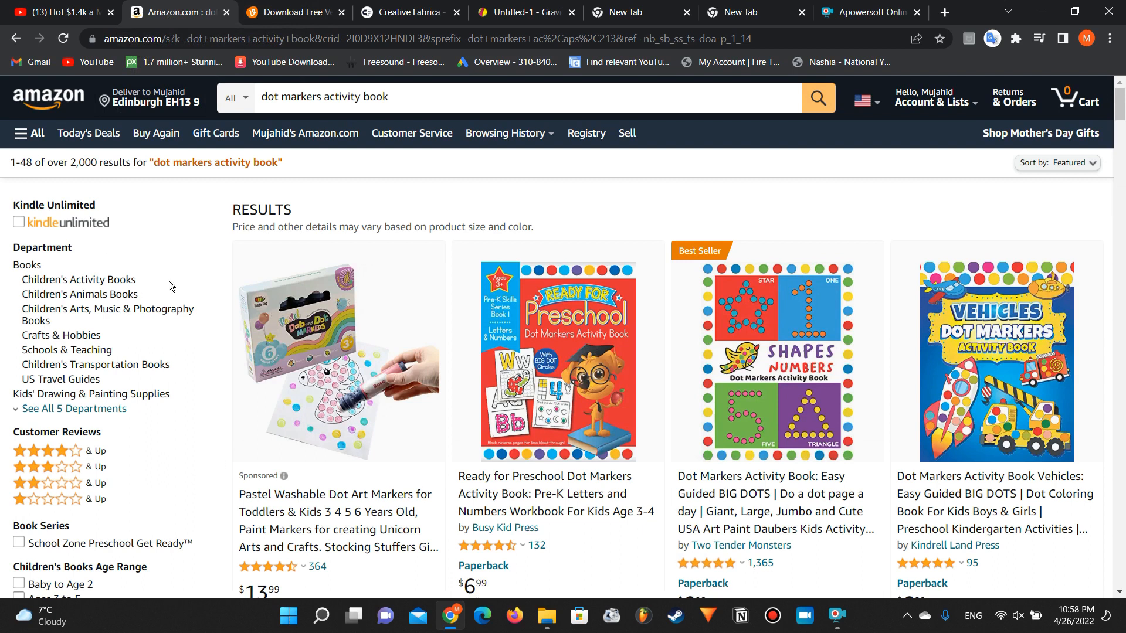
scroll(659, 282, "down", 2)
scroll(659, 282, "down", 3)
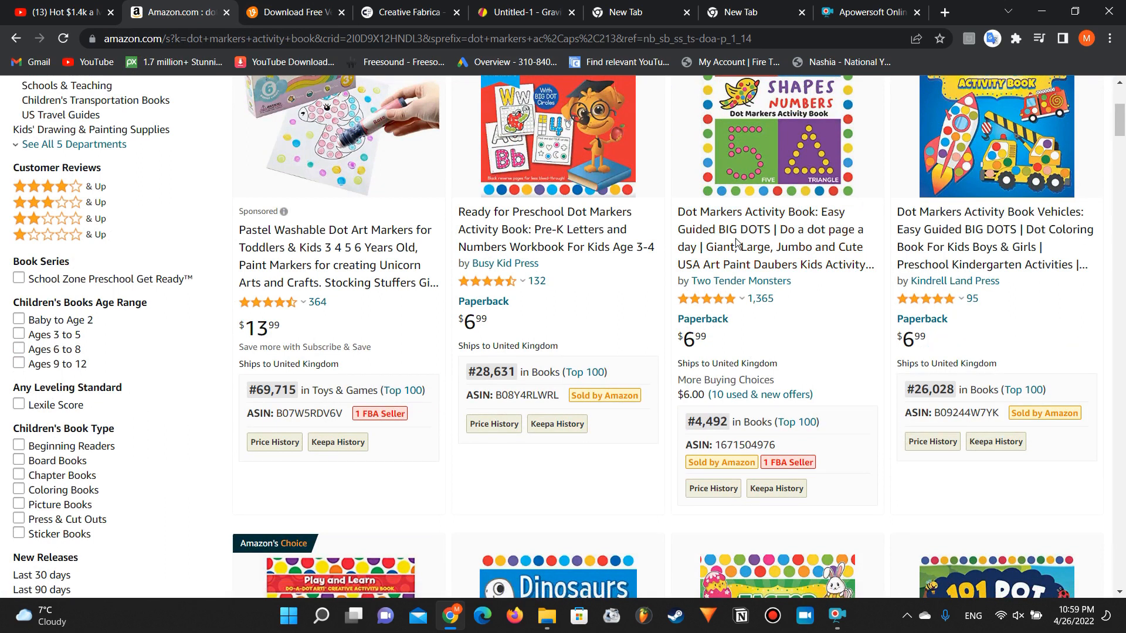
left_click(753, 229)
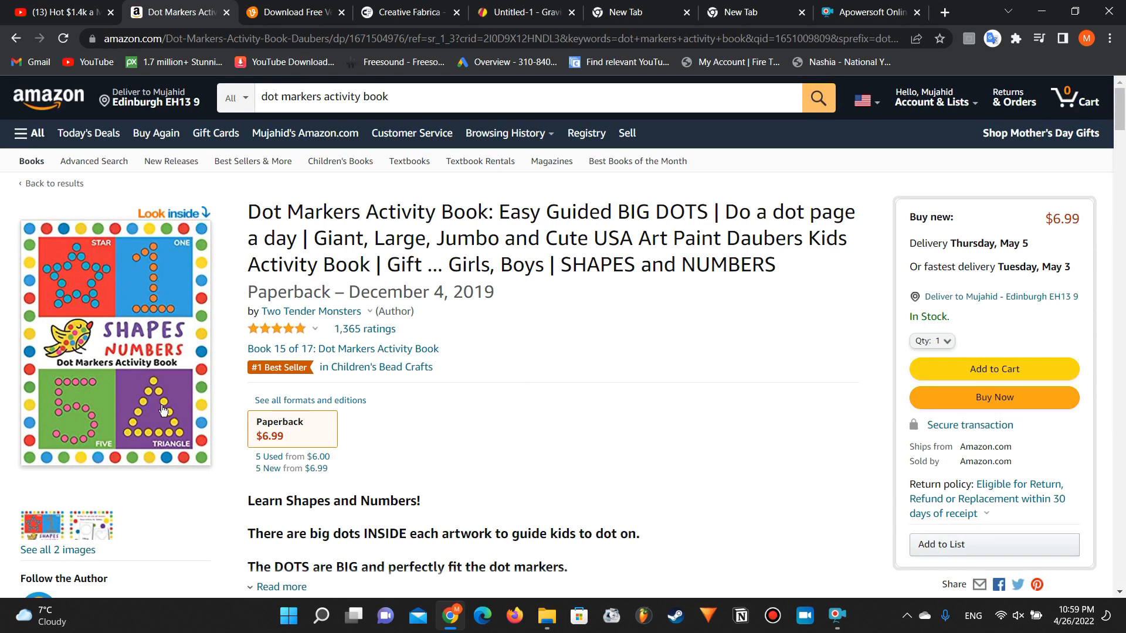
Step: Open the SHAPES and NUMBERS book's sample preview and examine its interior dot pages
left_click(167, 209)
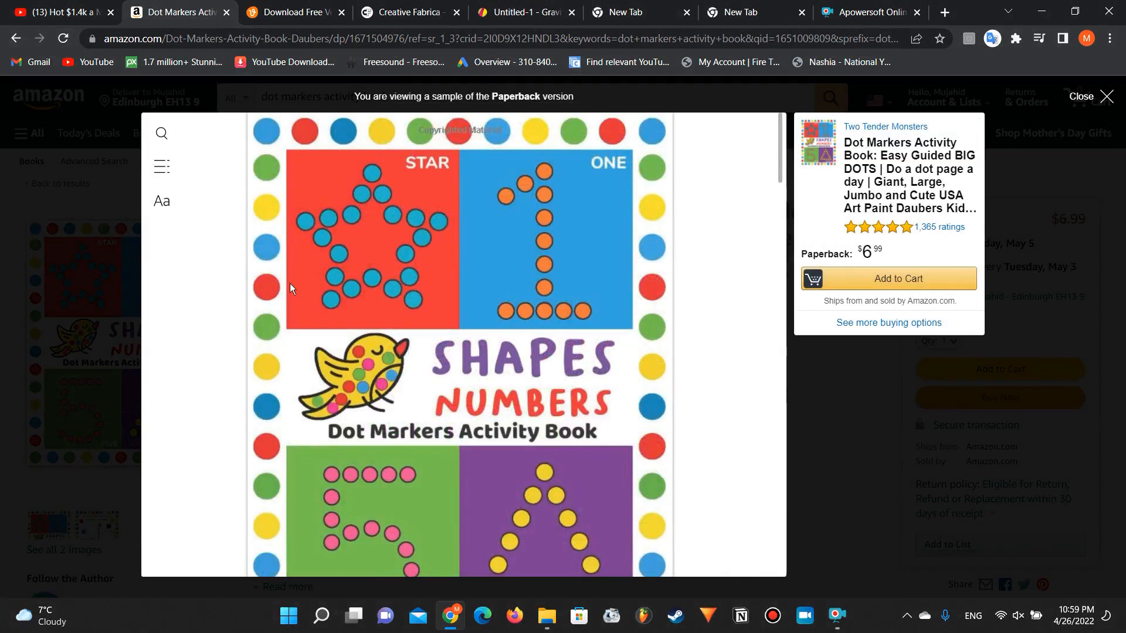
scroll(290, 283, "down", 15)
scroll(290, 283, "down", 8)
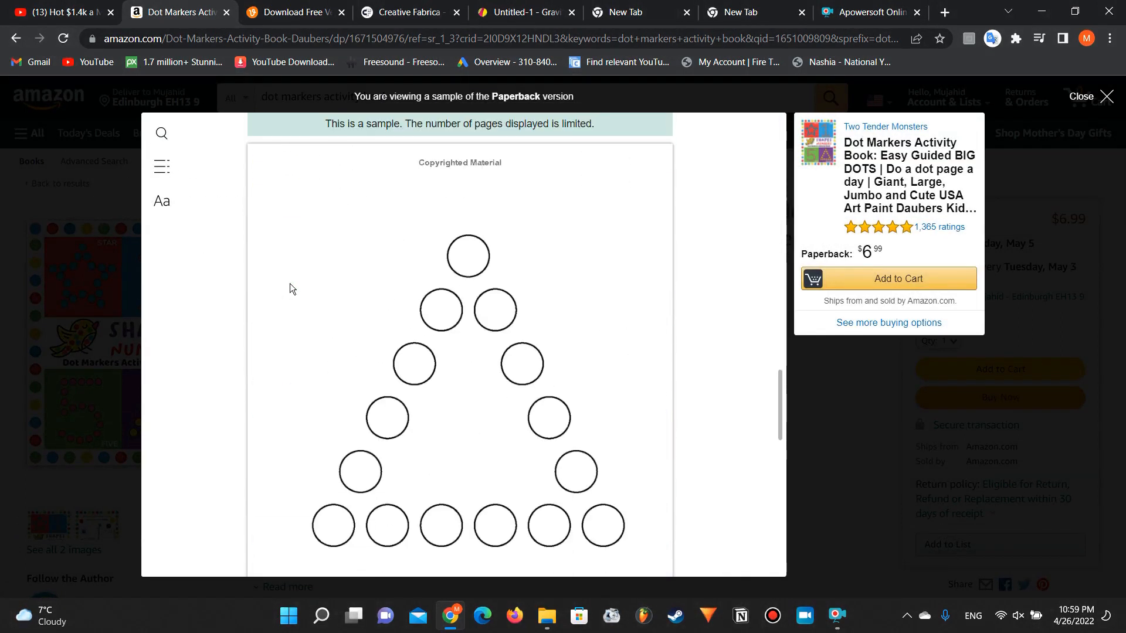
scroll(290, 283, "up", 4)
scroll(290, 283, "down", 5)
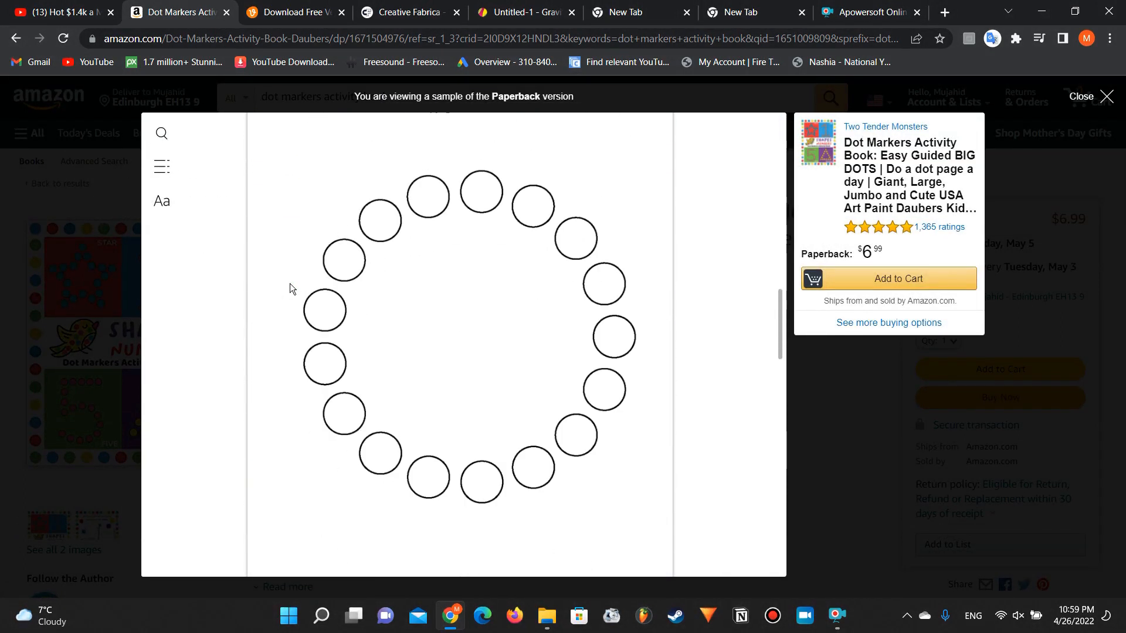
Step: Return to the dot markers activity book search results and examine the competing book covers
key("alt+Left")
key("alt+Left")
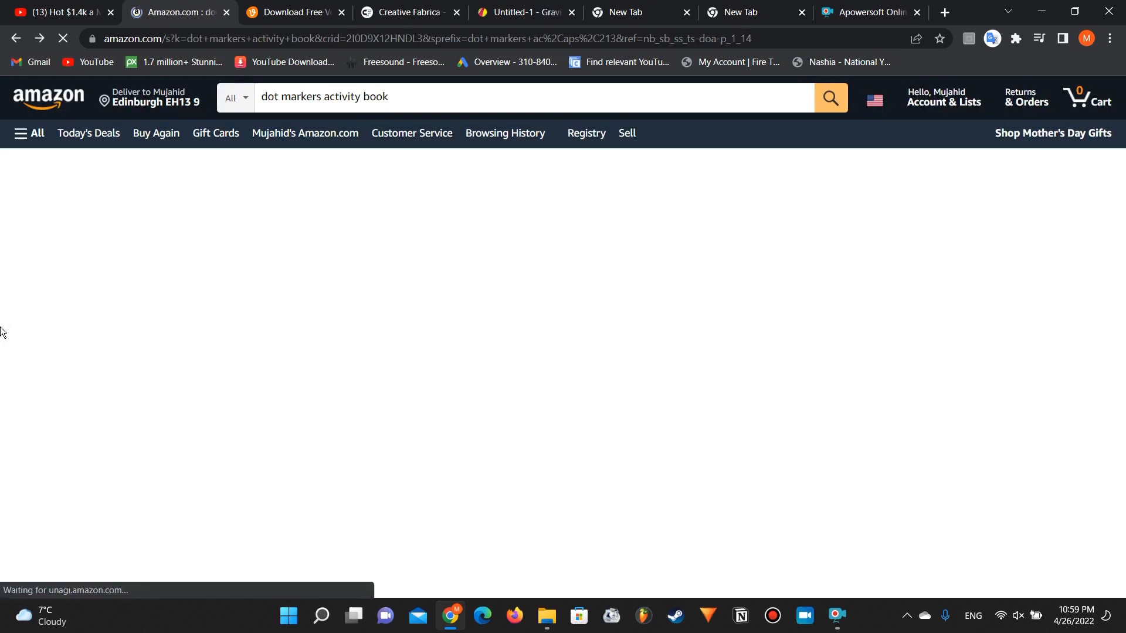
scroll(761, 179, "down", 1)
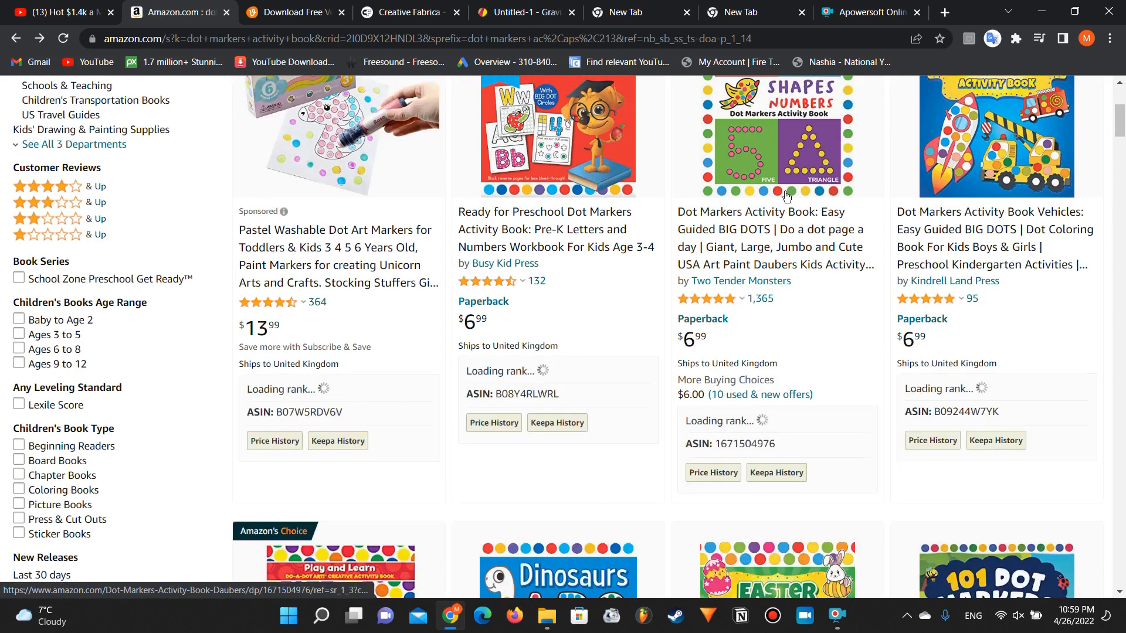
scroll(763, 176, "up", 2)
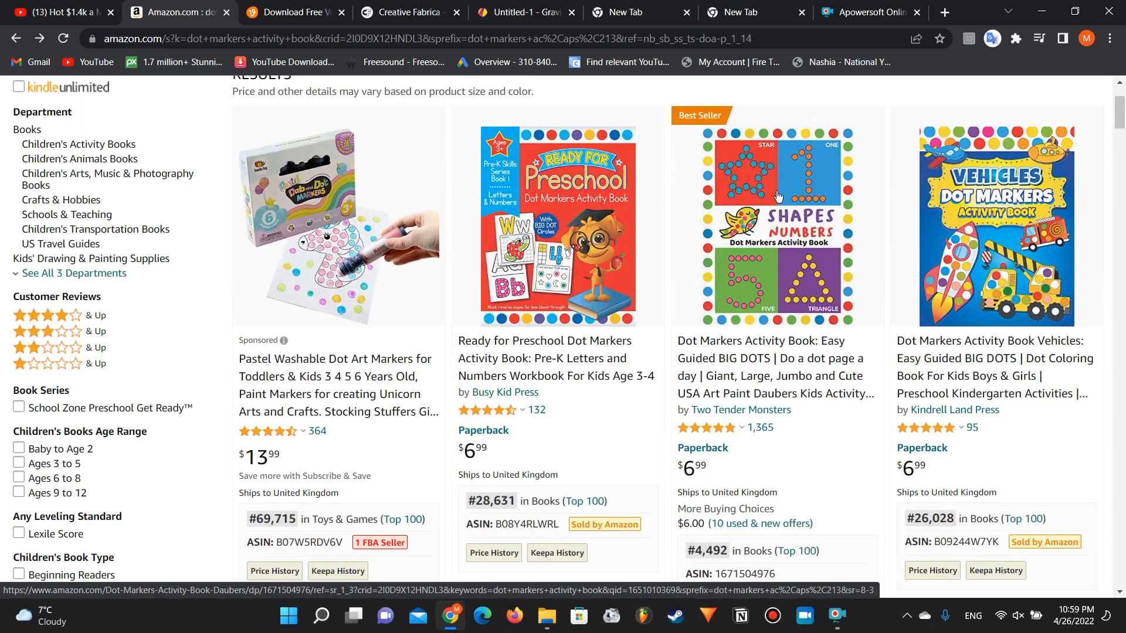
scroll(764, 283, "down", 8)
scroll(763, 283, "up", 1)
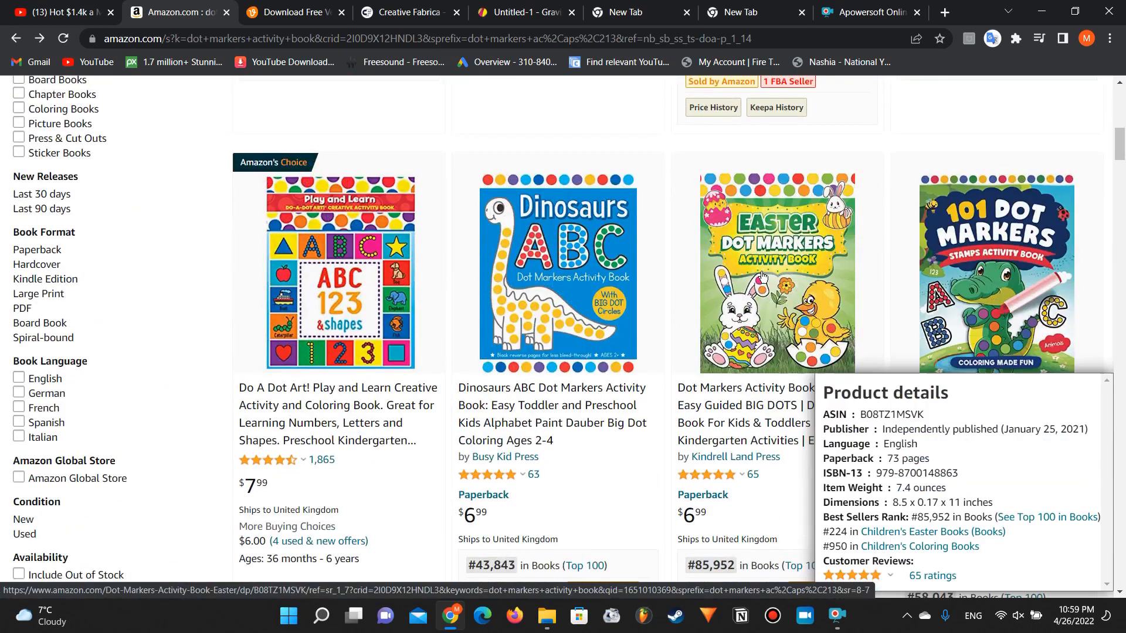
mouse_move(520, 289)
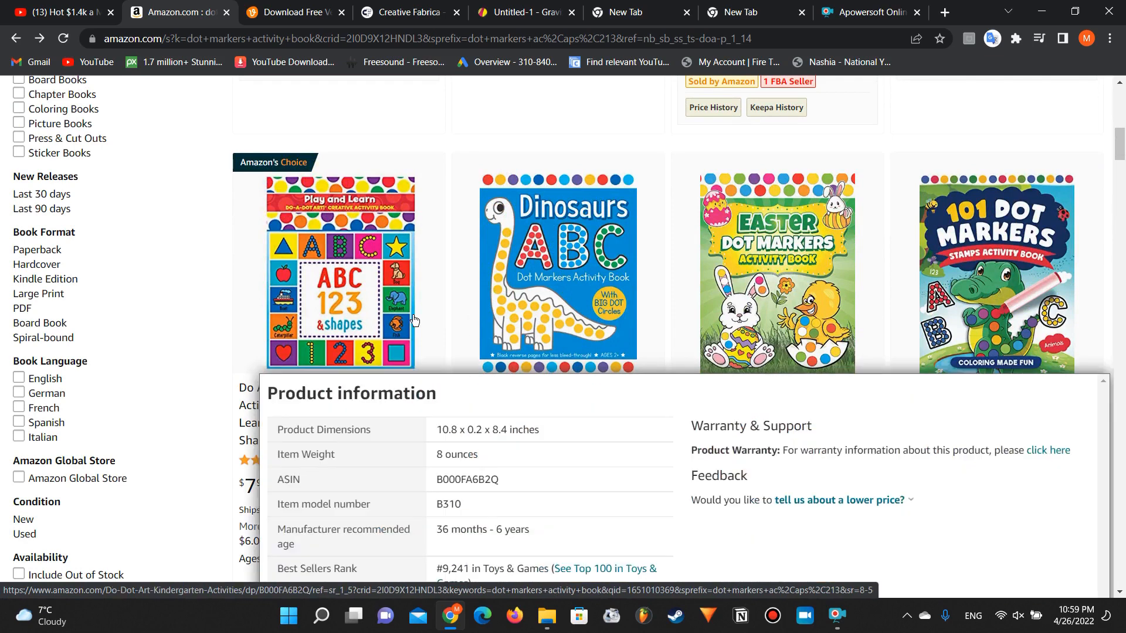
scroll(412, 314, "down", 14)
scroll(413, 315, "up", 13)
scroll(413, 315, "up", 10)
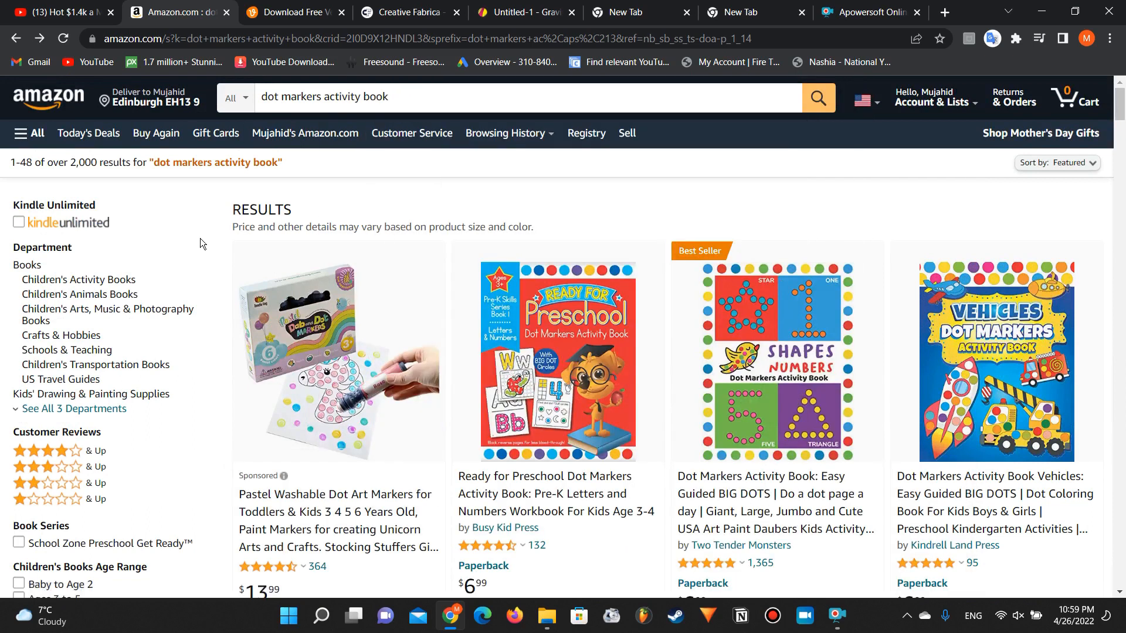
Step: Switch to the Vecteezy site and look over its home page
left_click(303, 3)
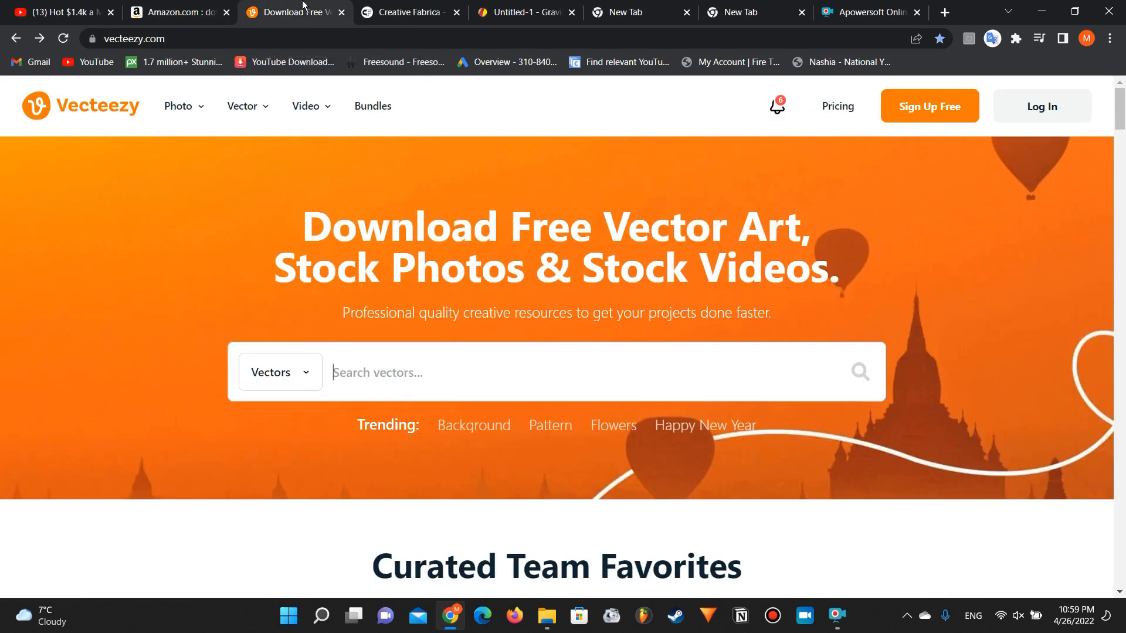
left_click(177, 5)
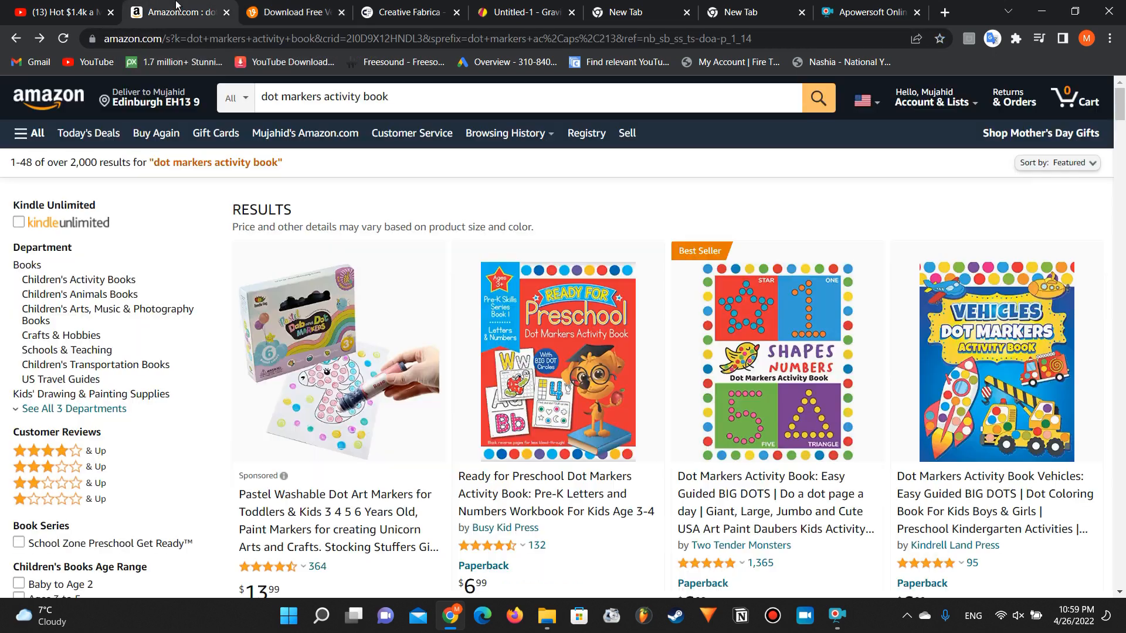
left_click(280, 8)
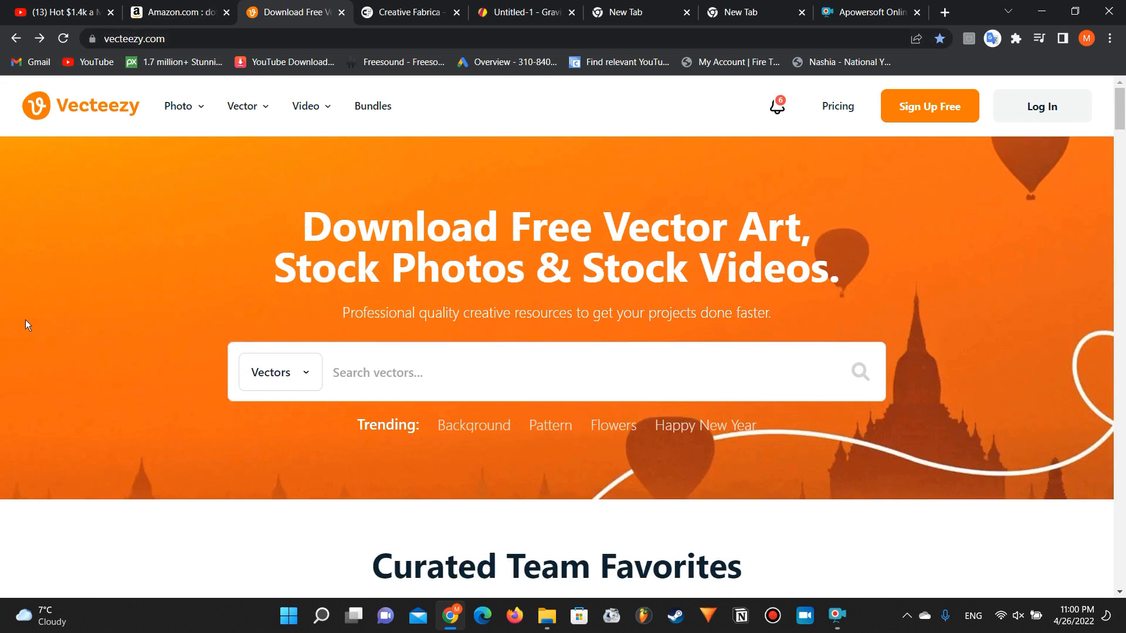
scroll(26, 320, "down", 4)
scroll(25, 320, "up", 4)
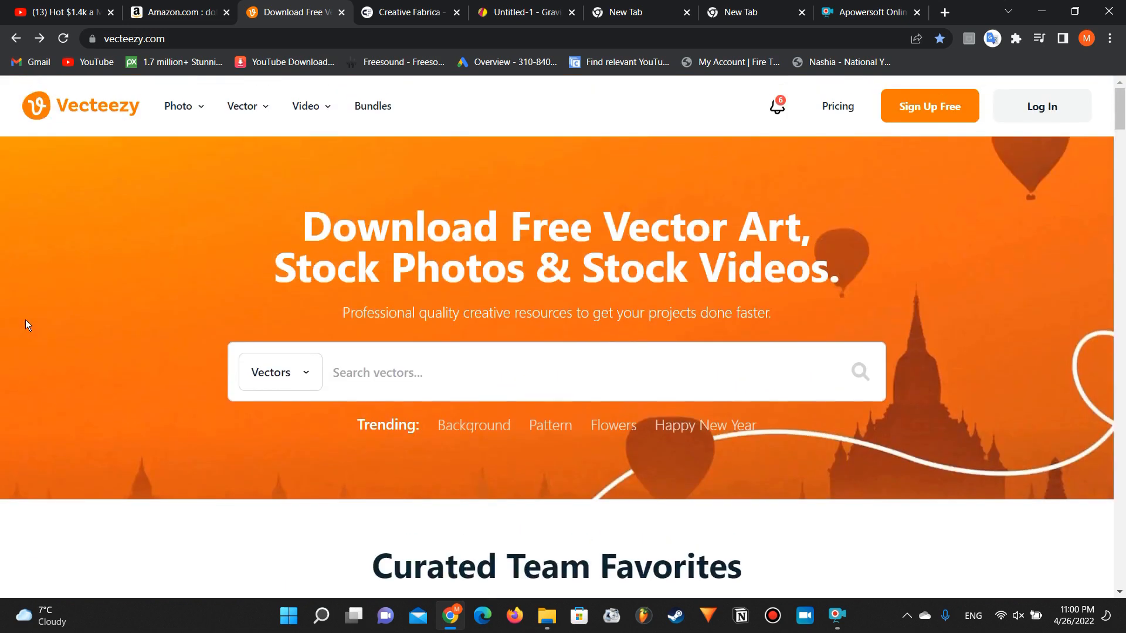
Step: Search Creative Fabrica for "animals faces" and look through the clipart results
left_click(401, 5)
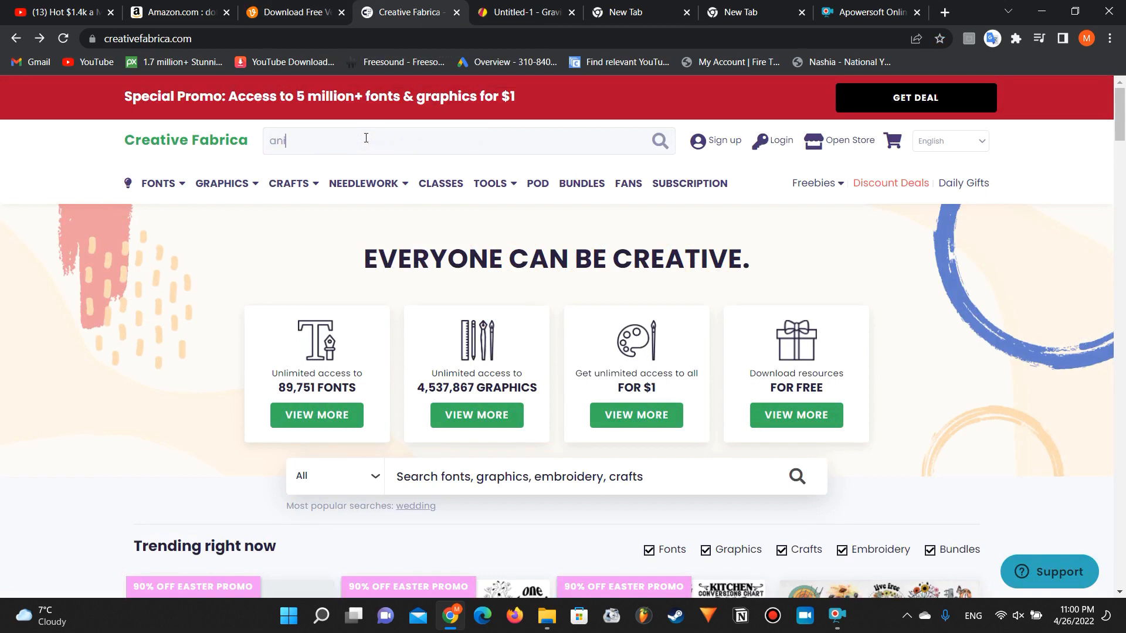
type("ls ")
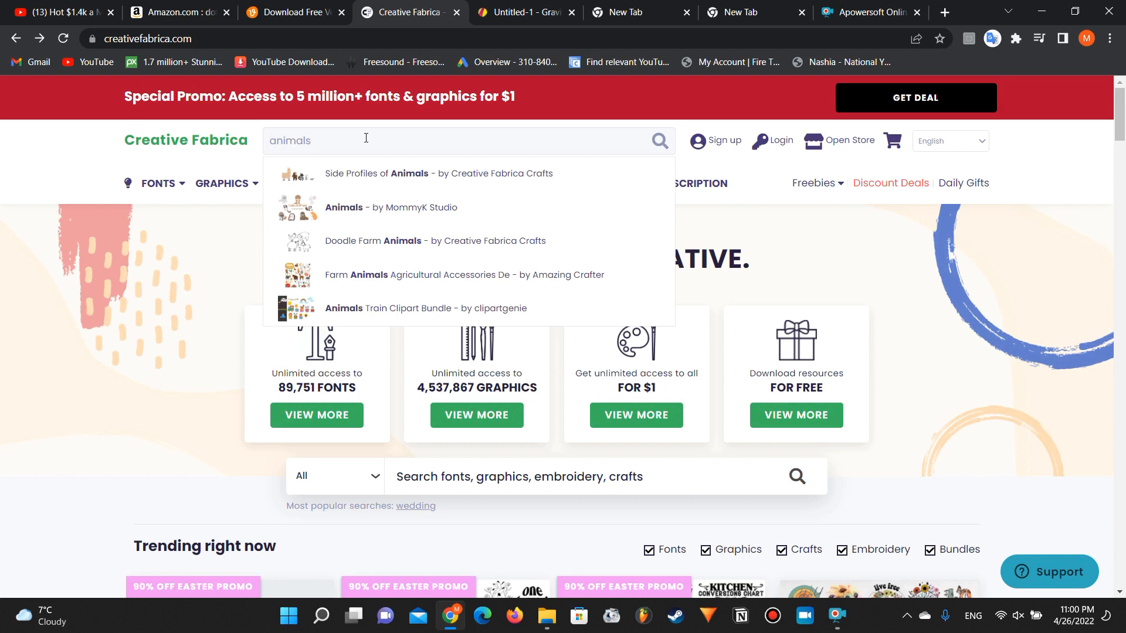
type("faces")
key("Return")
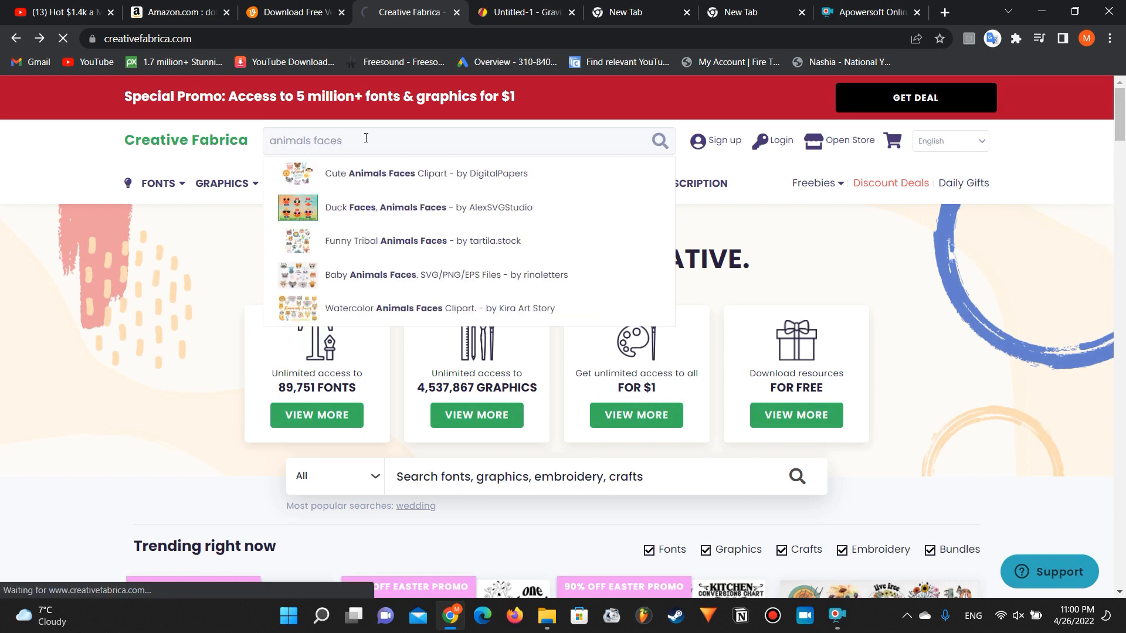
scroll(128, 288, "down", 2)
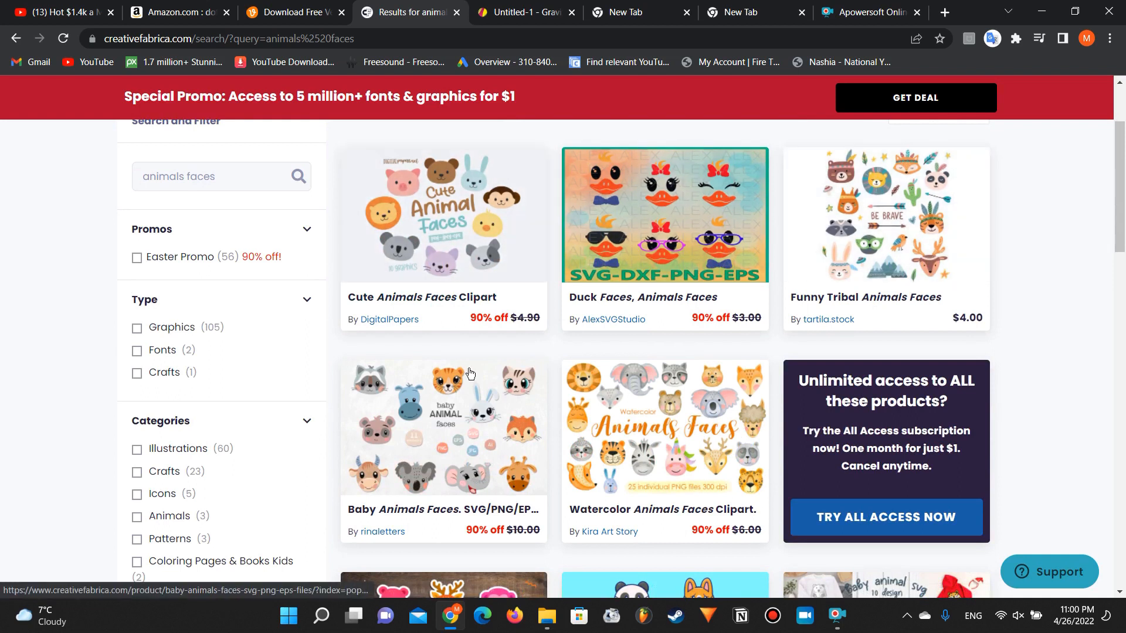
scroll(442, 312, "down", 3)
scroll(469, 353, "down", 6)
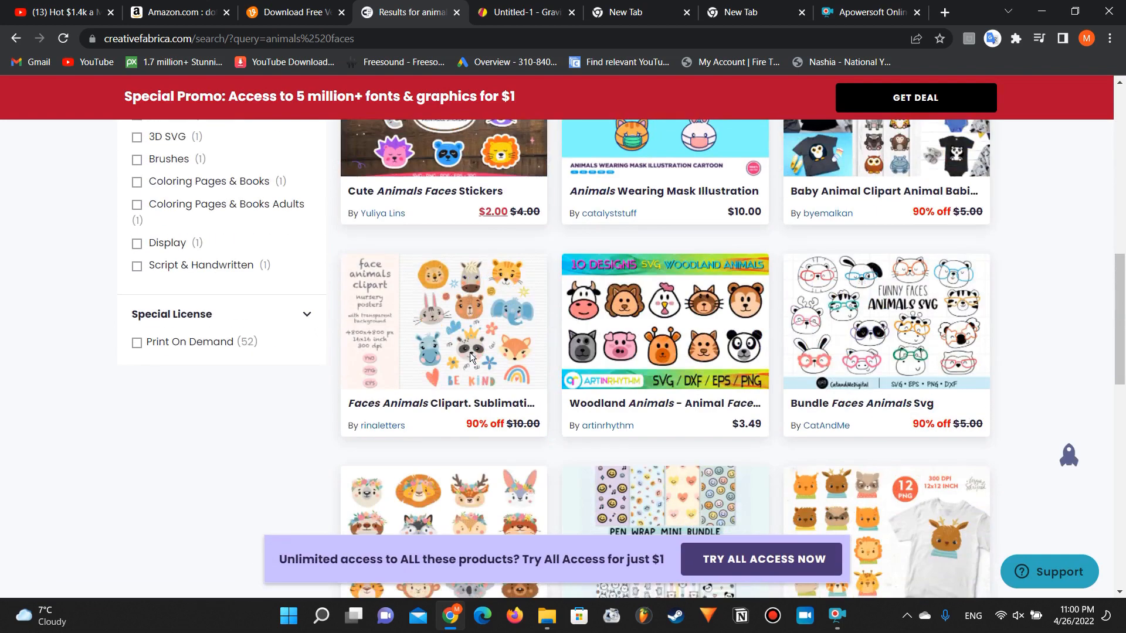
scroll(547, 351, "up", 3)
scroll(530, 375, "up", 5)
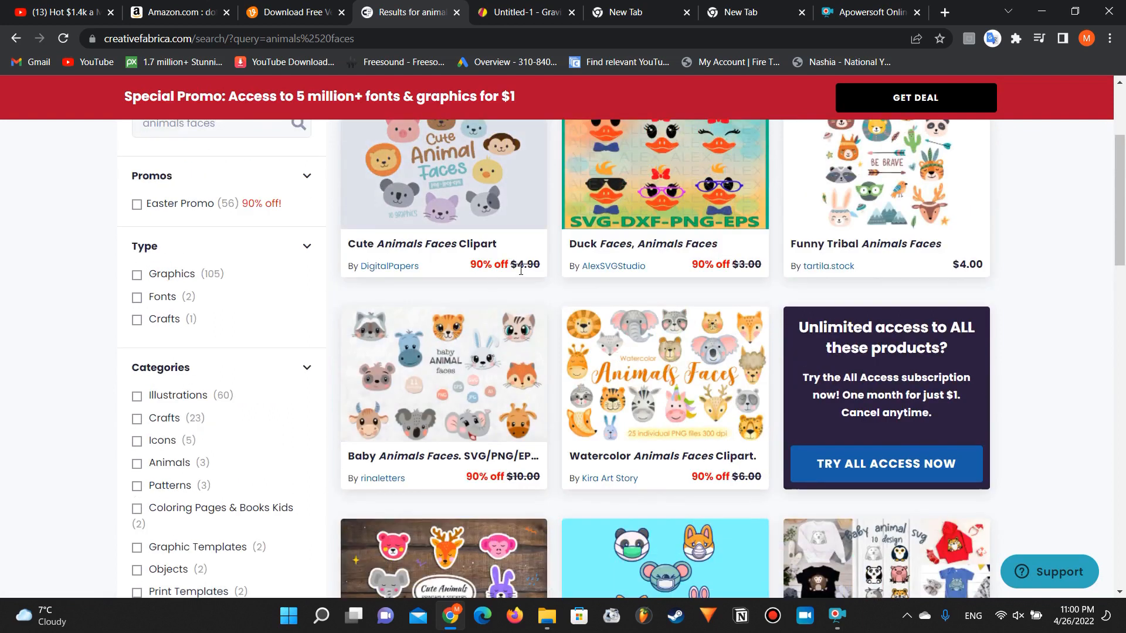
scroll(486, 282, "up", 3)
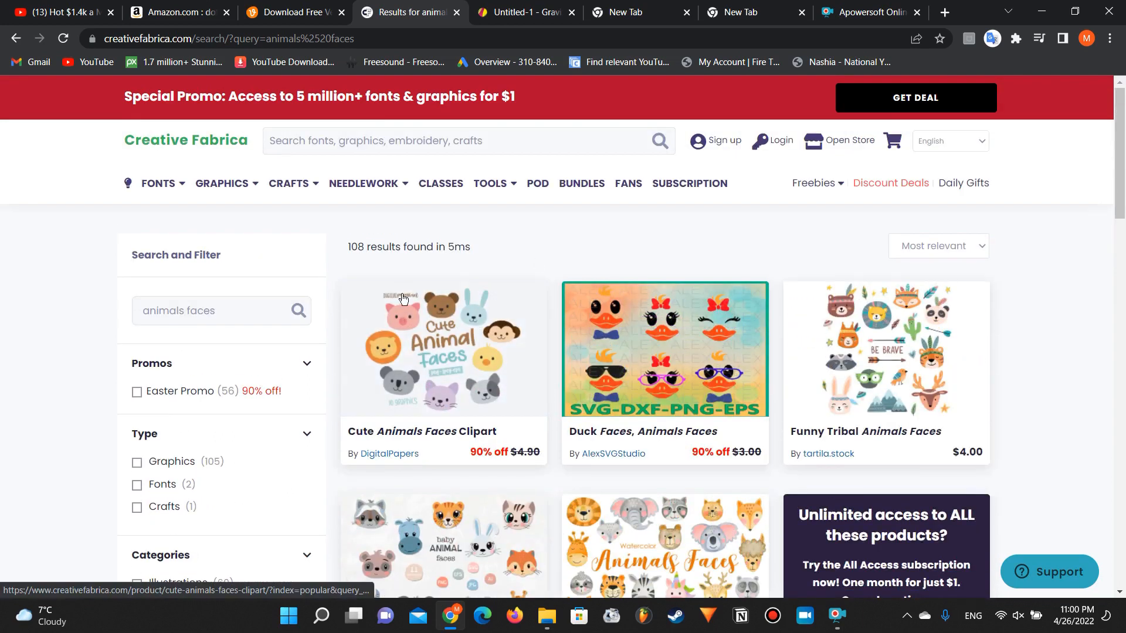
Step: Switch back to Vecteezy and search its vectors for "animal faces"
left_click(320, 6)
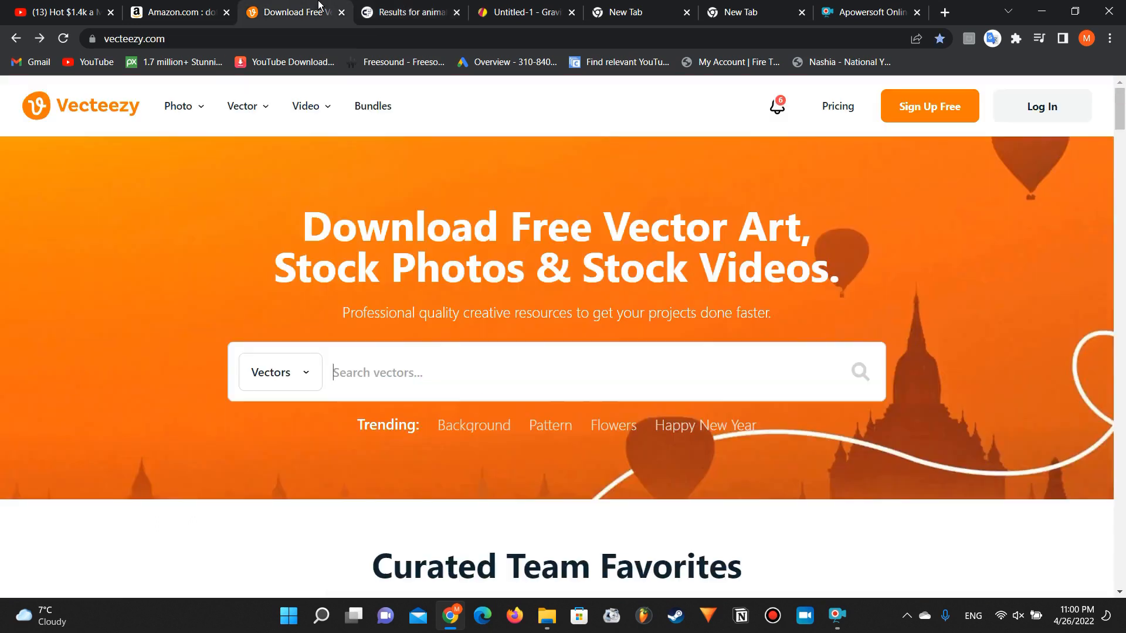
left_click(404, 9)
left_click(299, 5)
scroll(351, 366, "down", 2)
scroll(350, 369, "up", 2)
type("anim")
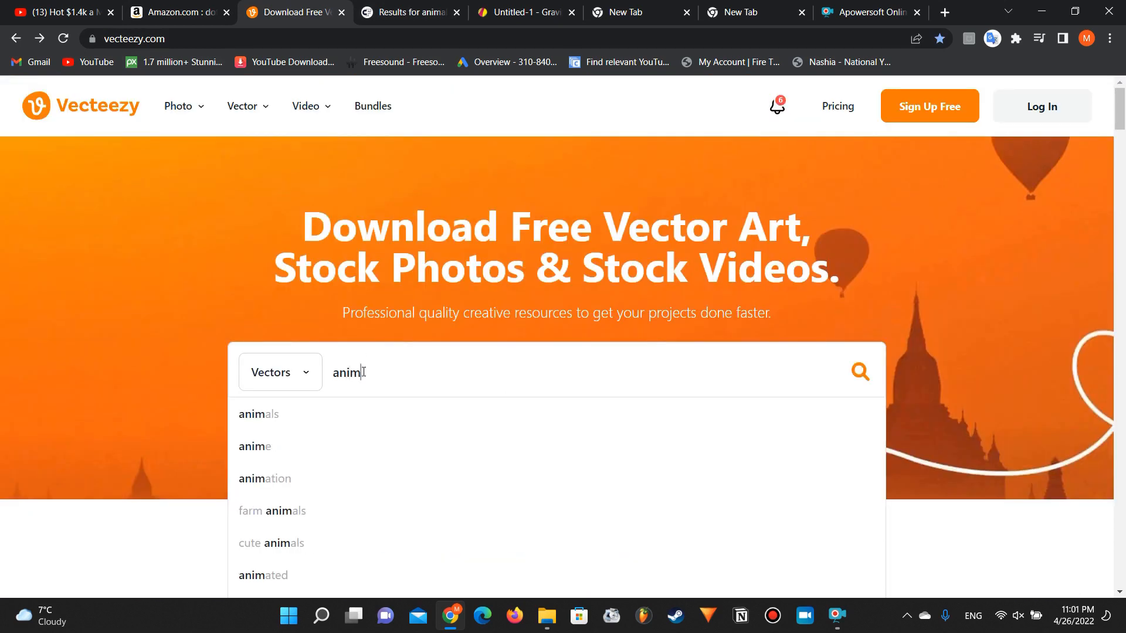
type("al f")
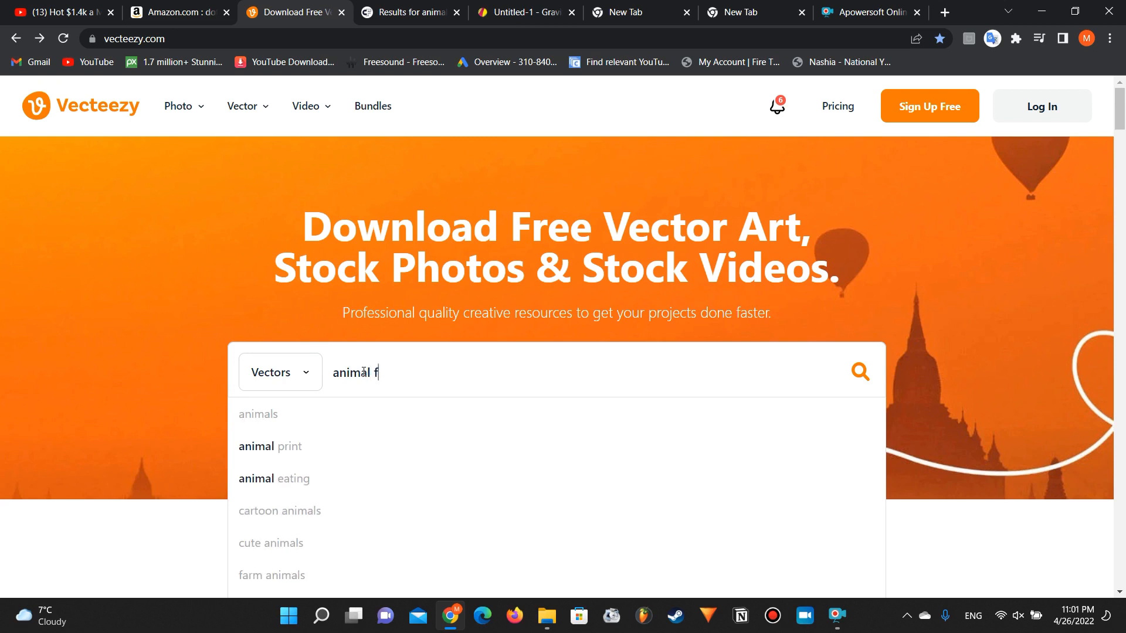
type("aces")
key("Return")
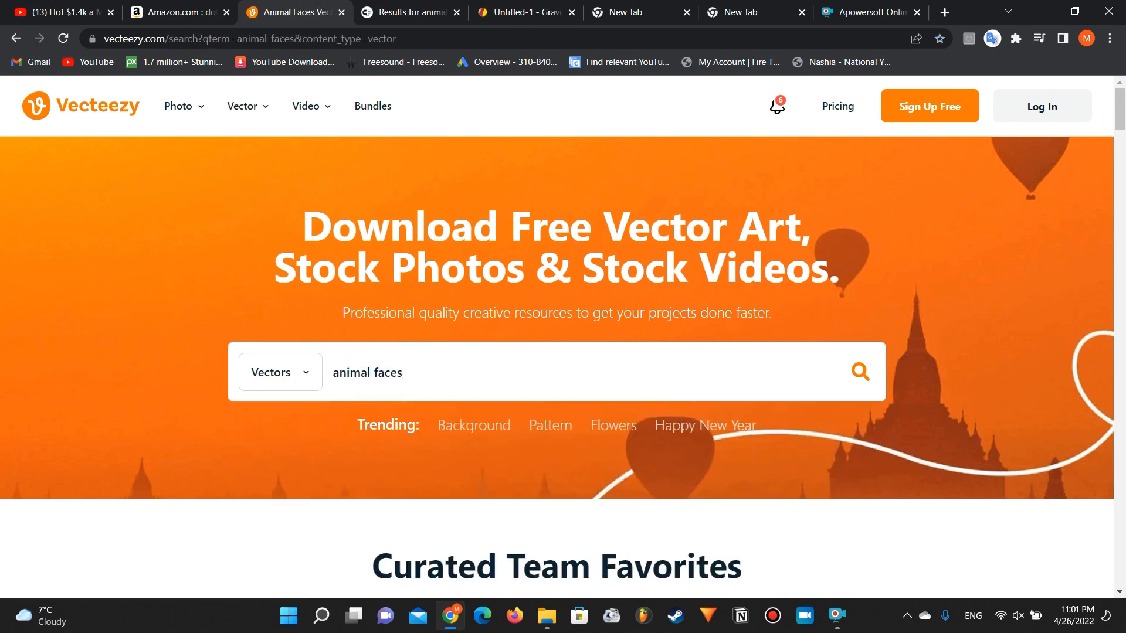
Step: Look over the Vecteezy animal faces vectors and close the banner ad covering the results
scroll(326, 326, "down", 3)
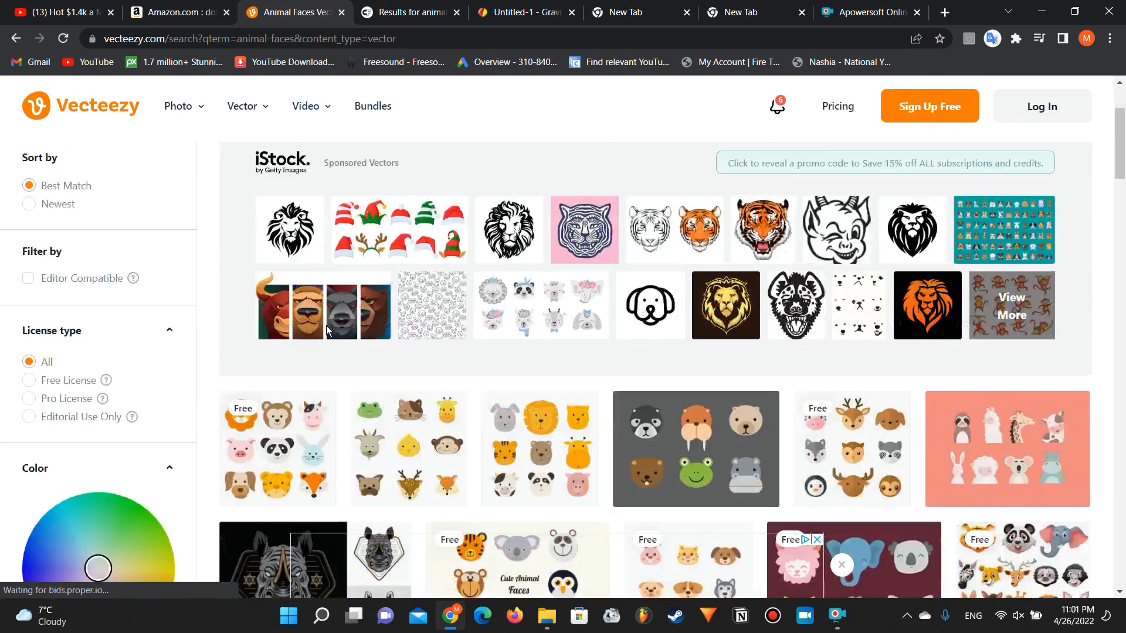
scroll(326, 326, "down", 3)
scroll(325, 326, "up", 6)
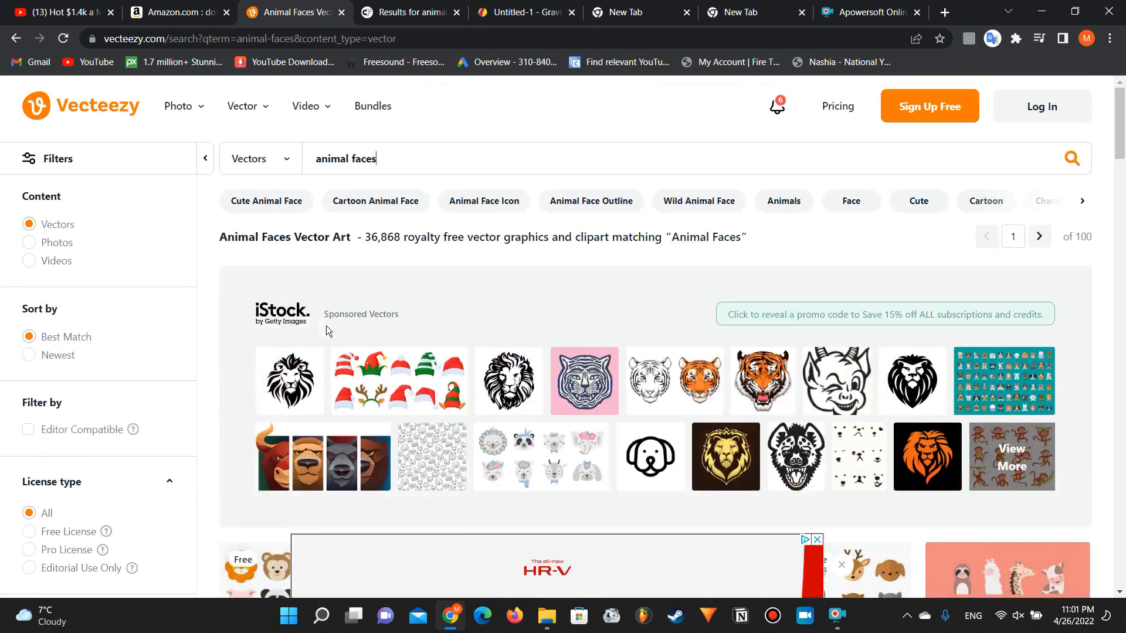
left_click(816, 540)
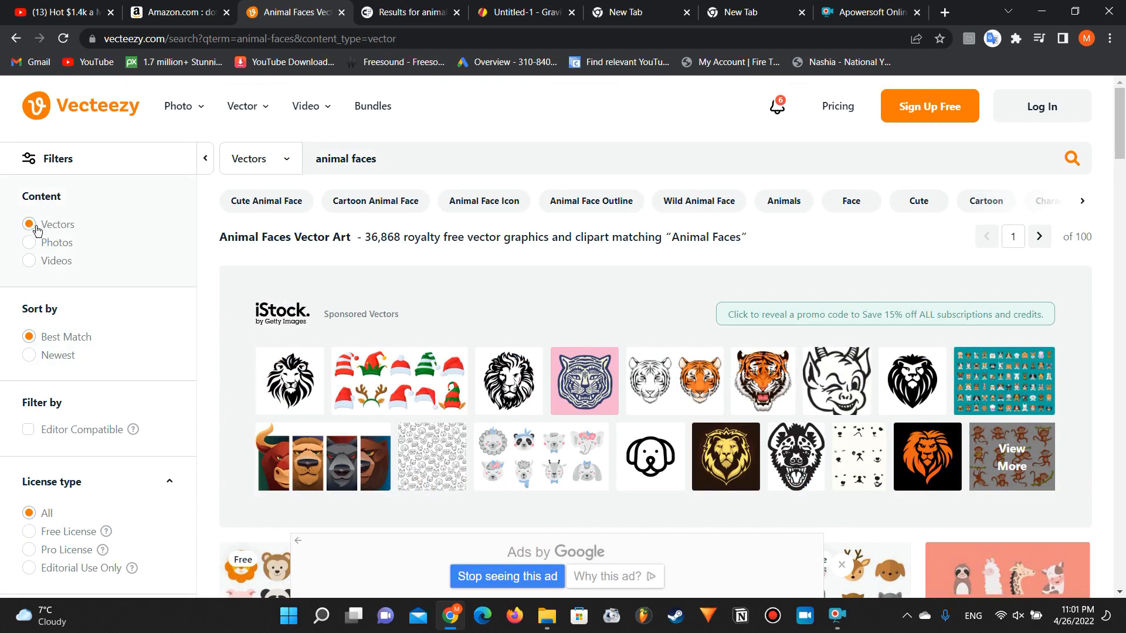
Step: Filter the animal faces vector results to show only graphics with a Free License
scroll(40, 330, "down", 4)
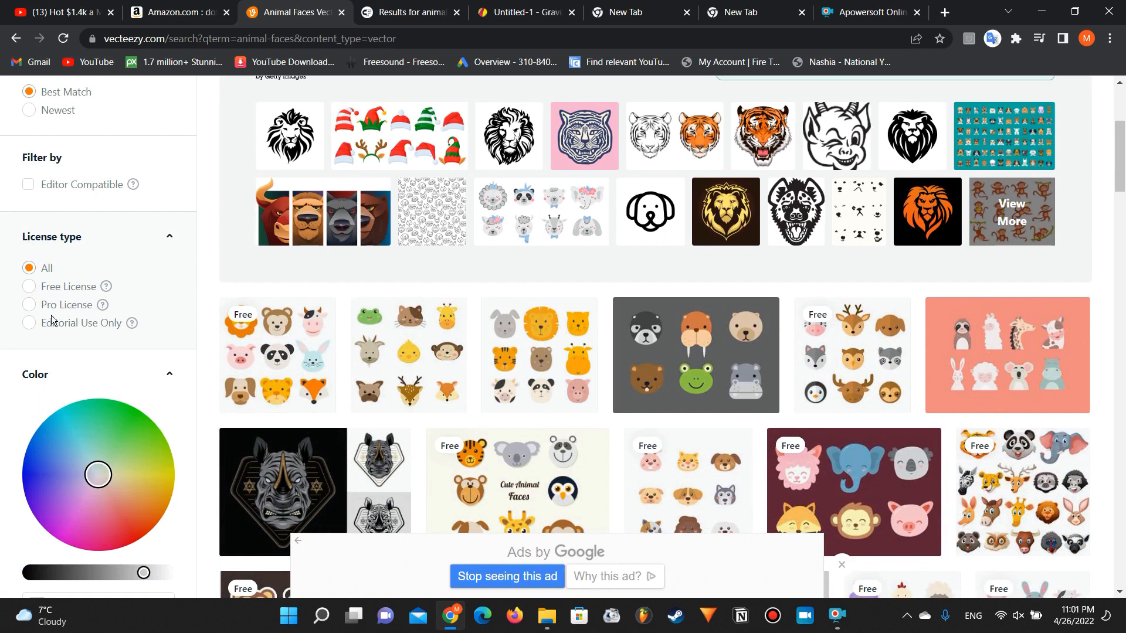
scroll(51, 320, "down", 3)
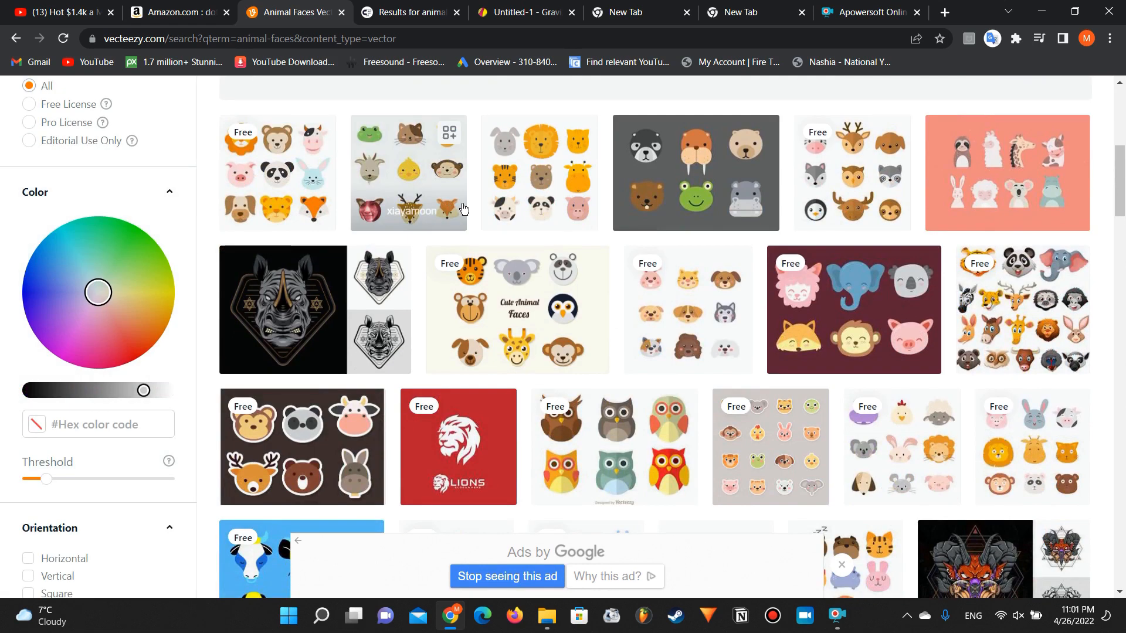
scroll(170, 213, "up", 3)
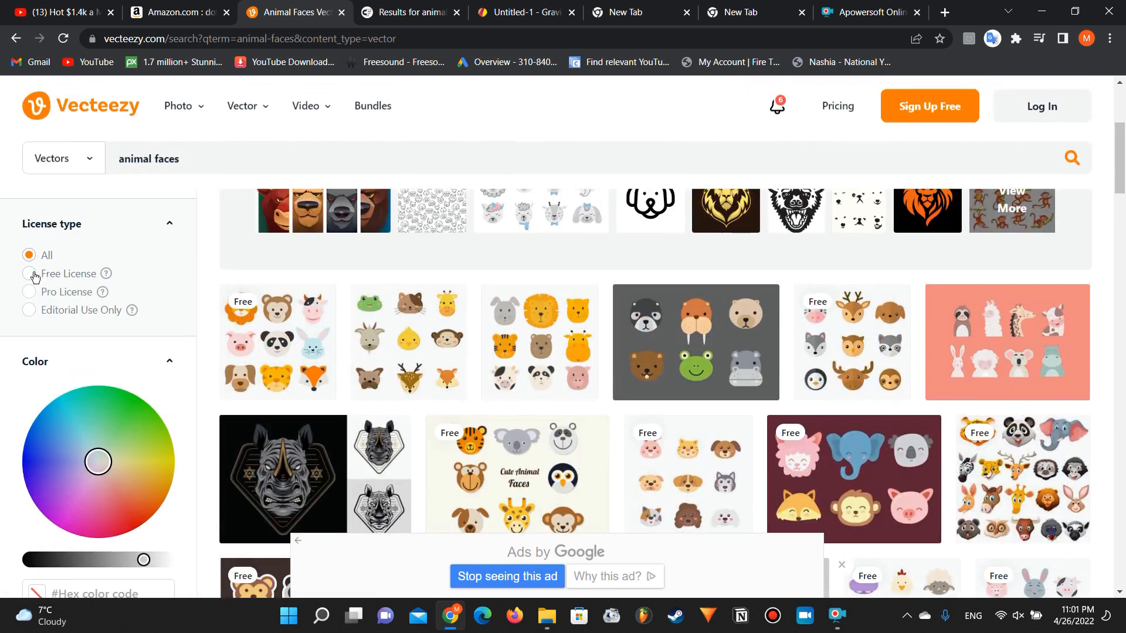
left_click(29, 274)
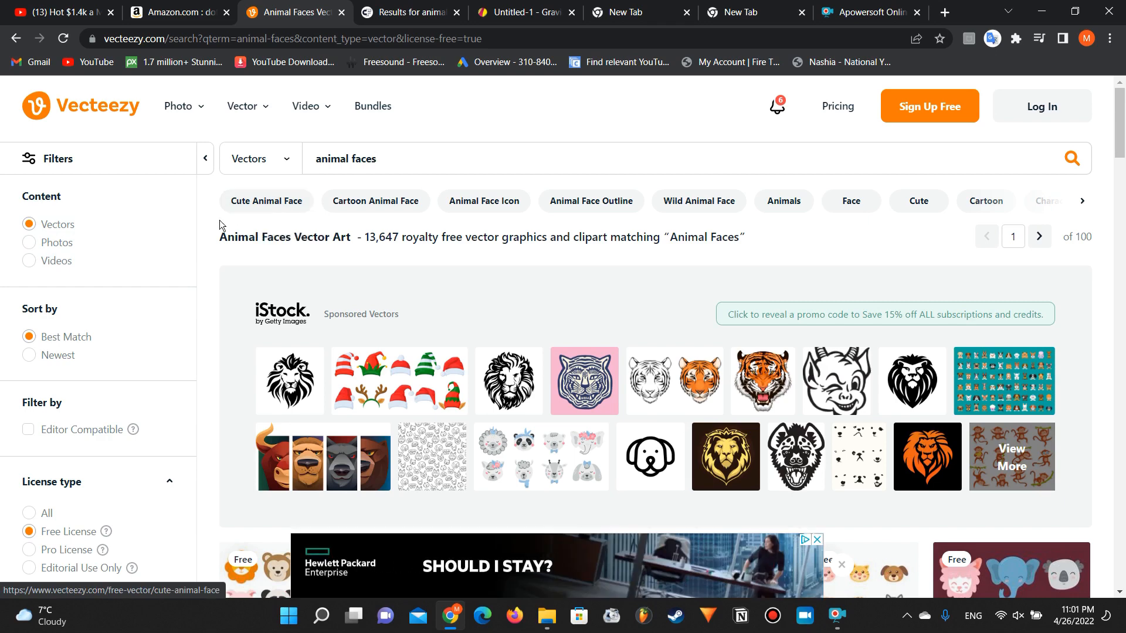
Step: Look through the free animal face vectors, view the Animal Face Vector Pack's page, and return to the results
scroll(167, 367, "down", 20)
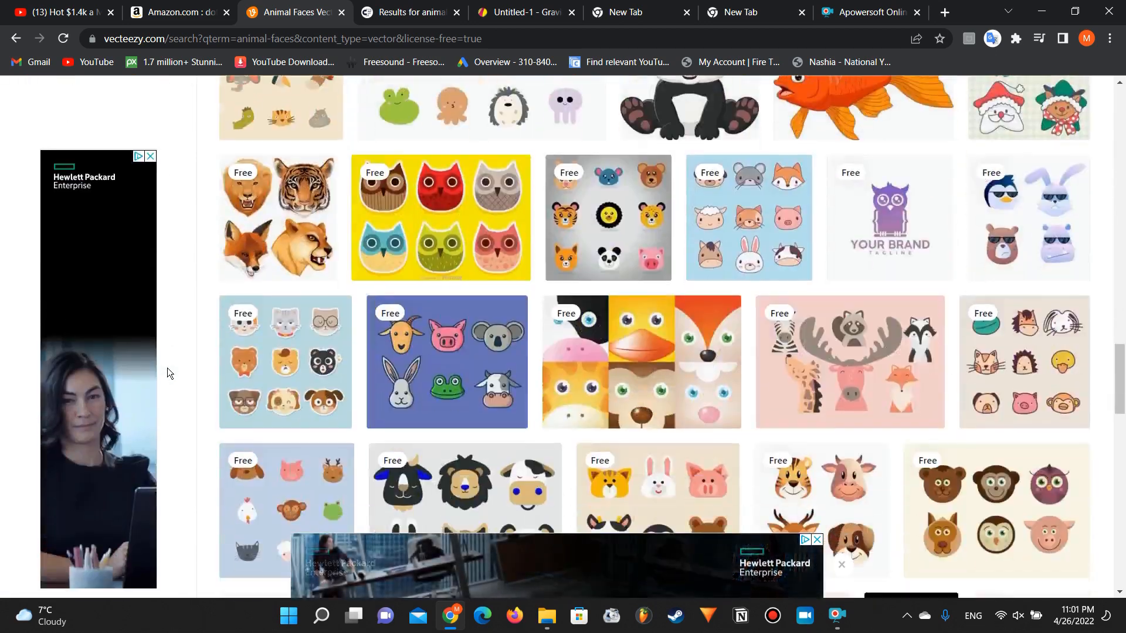
scroll(288, 346, "down", 10)
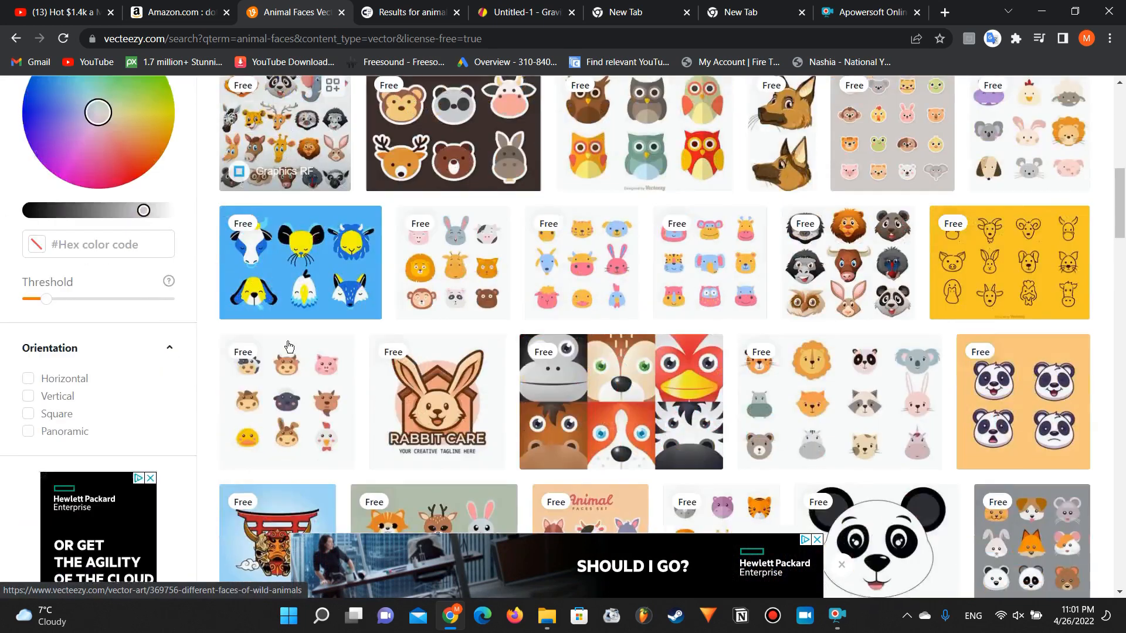
scroll(289, 346, "up", 6)
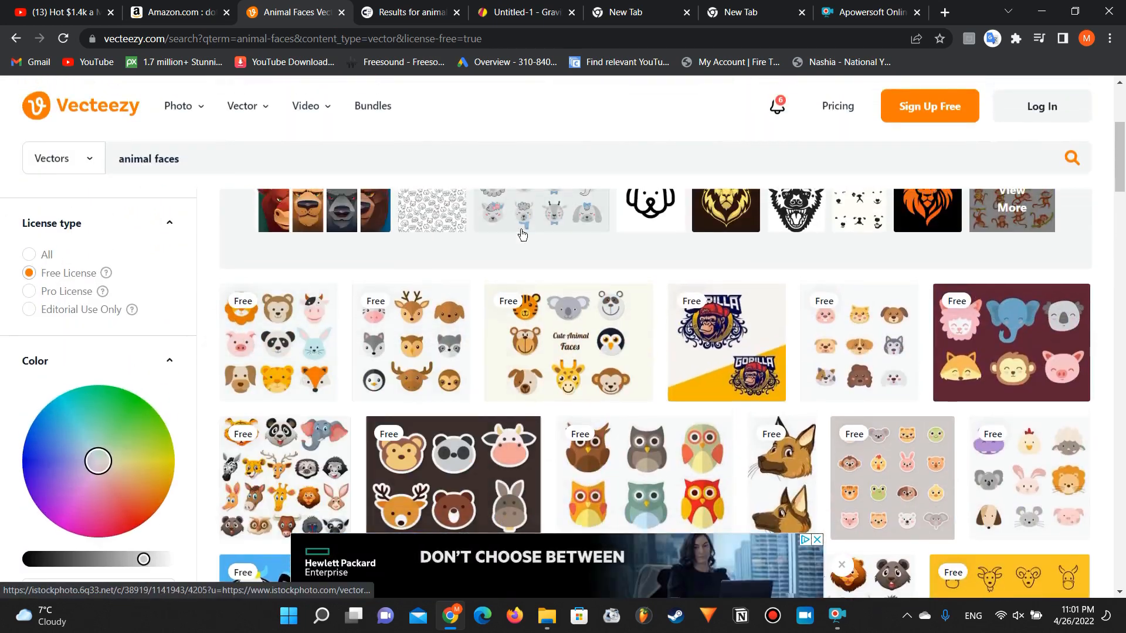
scroll(355, 252, "down", 3)
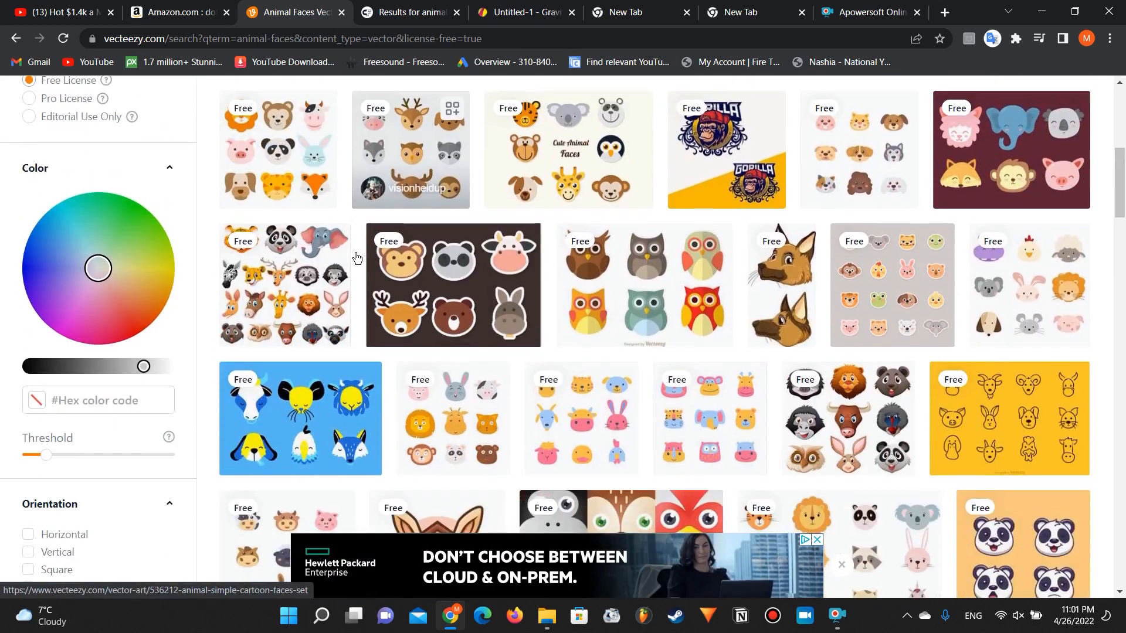
scroll(356, 257, "down", 2)
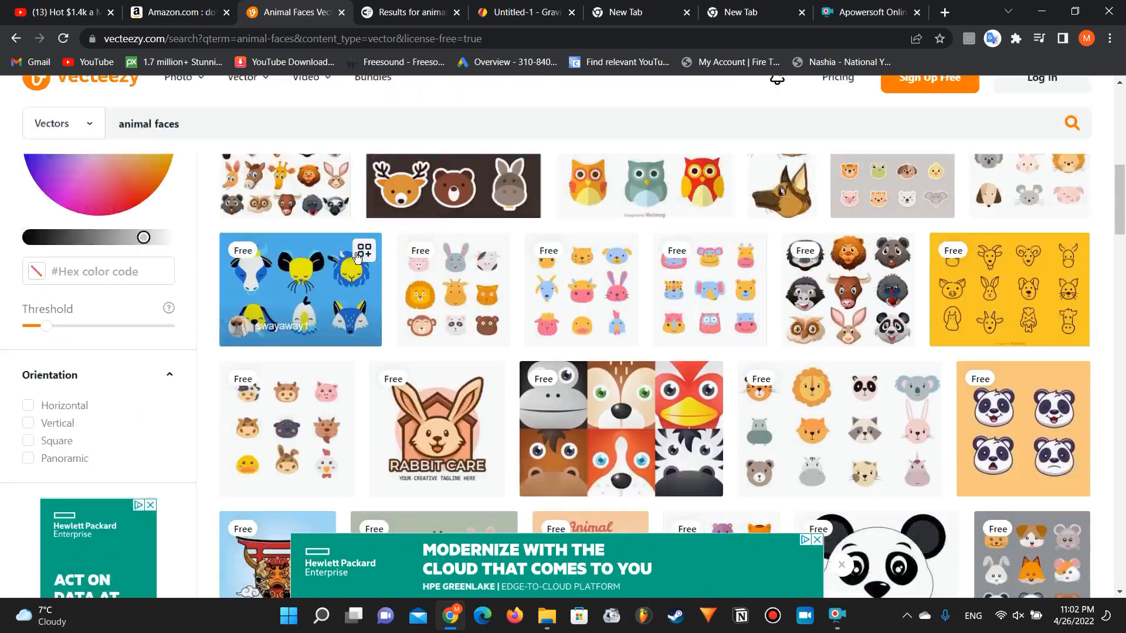
scroll(355, 252, "down", 1)
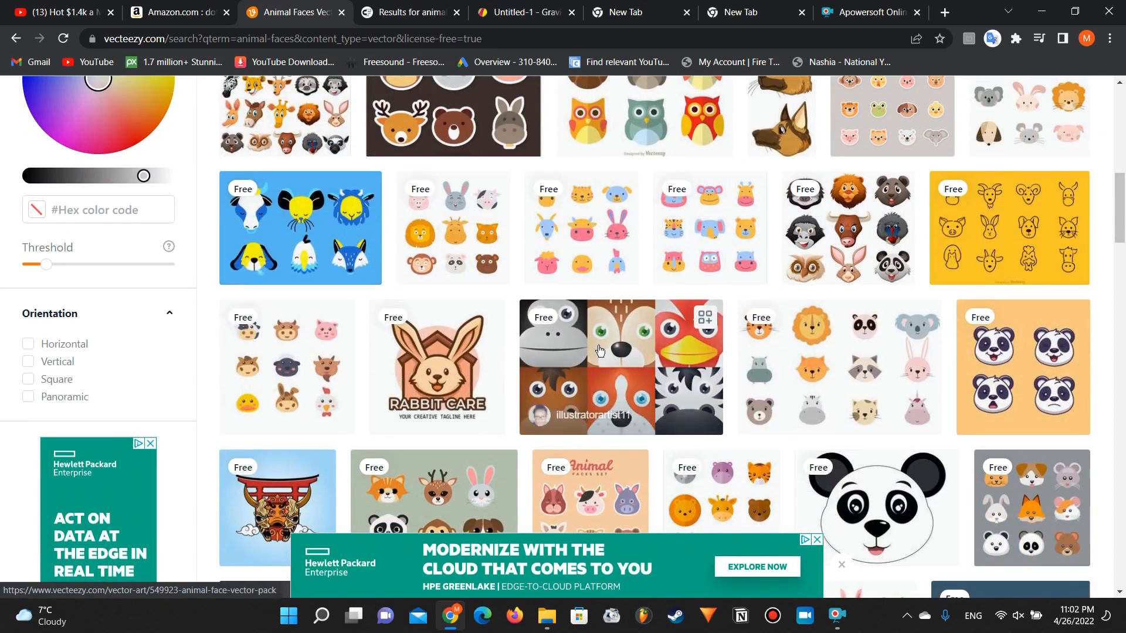
left_click(600, 350)
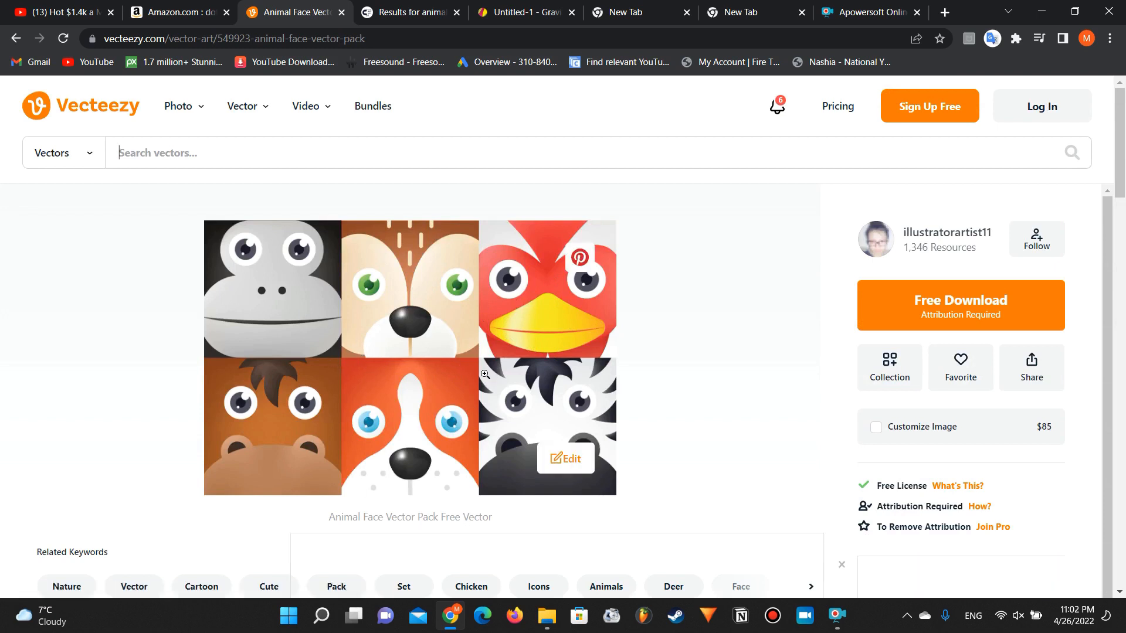
scroll(144, 361, "left", 5)
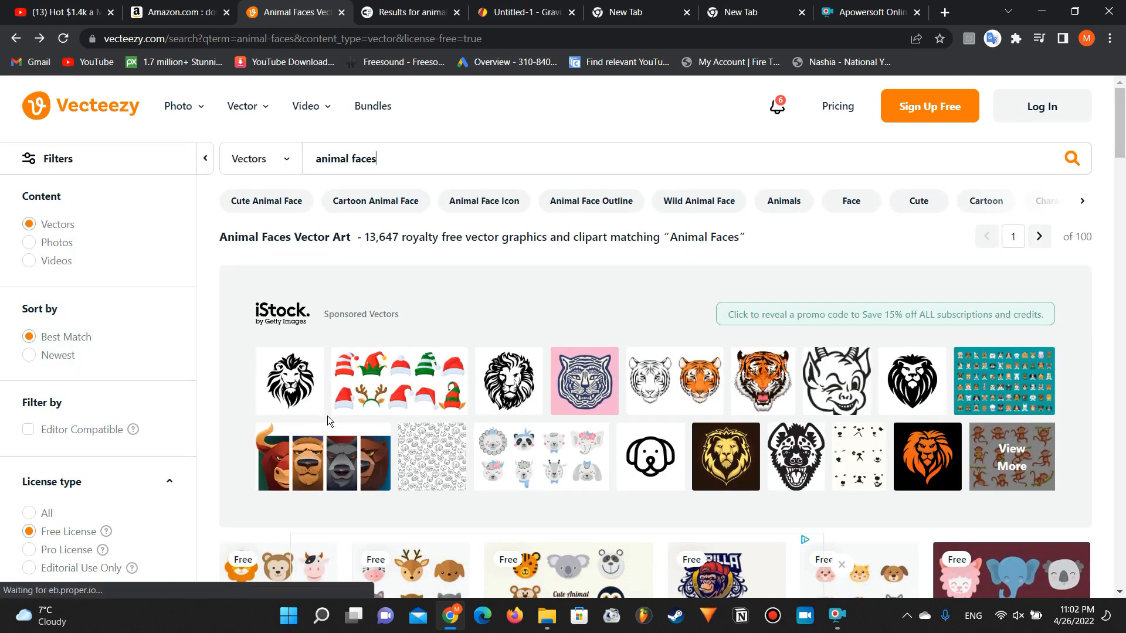
Step: Find the Cartoon Animal Face Stickers vector among the free results and open its page
scroll(326, 395, "down", 5)
scroll(326, 396, "down", 3)
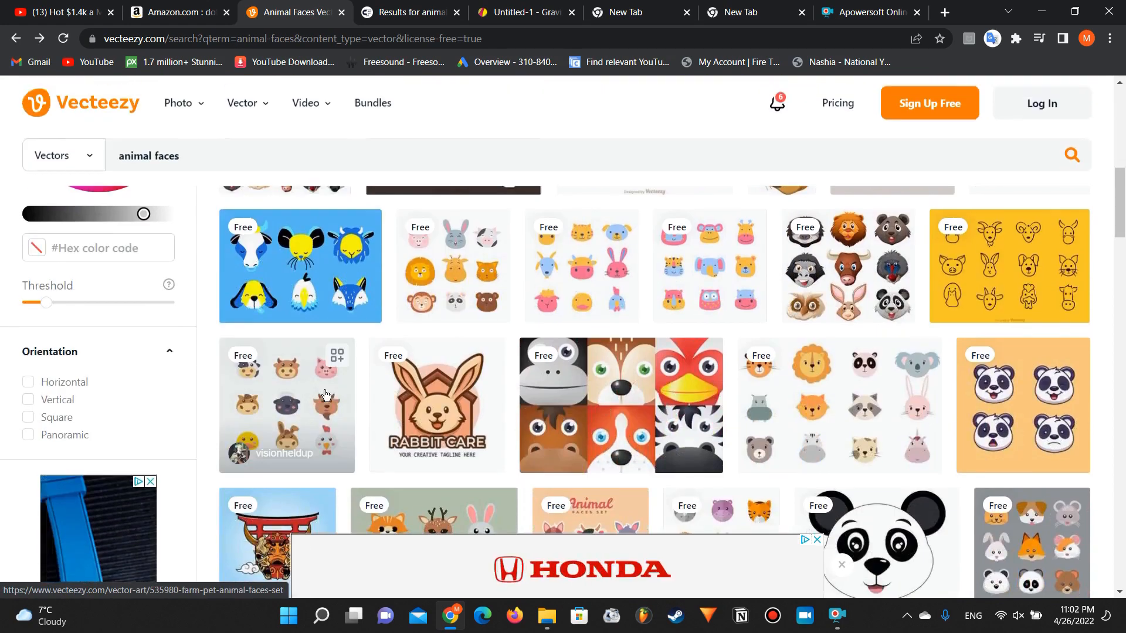
scroll(326, 396, "up", 3)
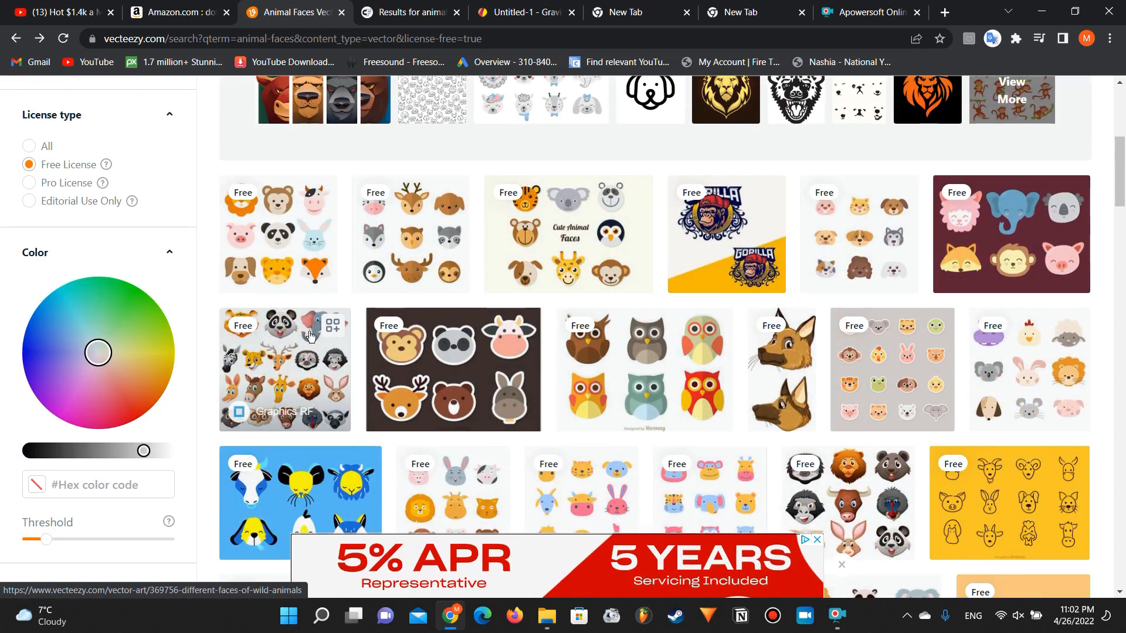
scroll(390, 359, "down", 1)
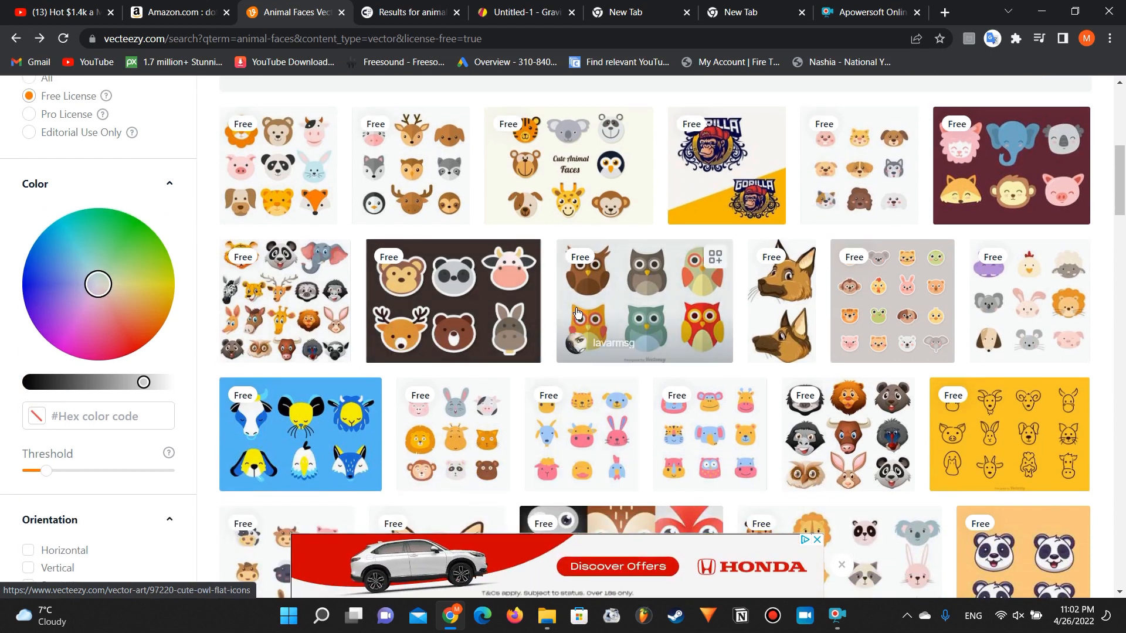
scroll(589, 316, "down", 1)
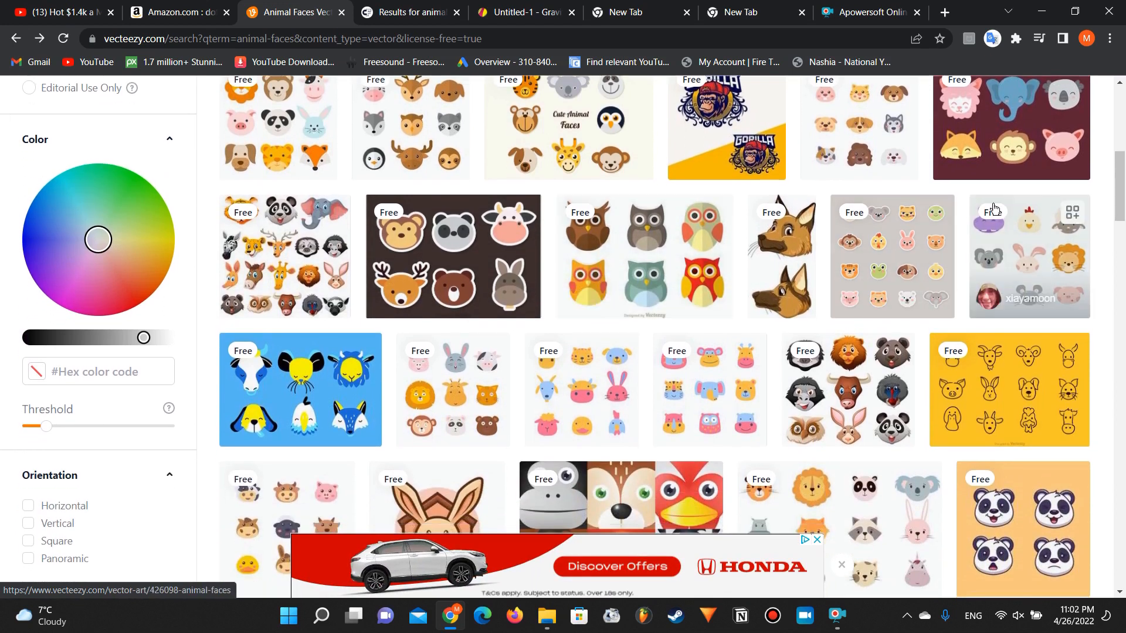
left_click(891, 255)
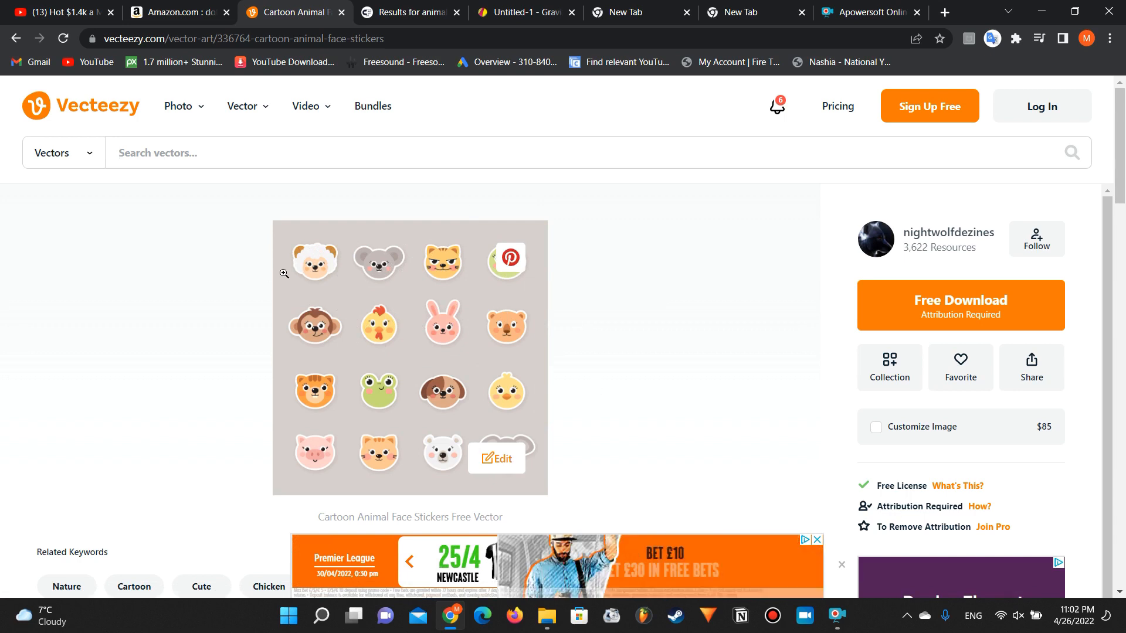
Step: Download the Cartoon Animal Face Stickers vector for free, signing up with Google, and close the download dialog
left_click(901, 326)
left_click(440, 413)
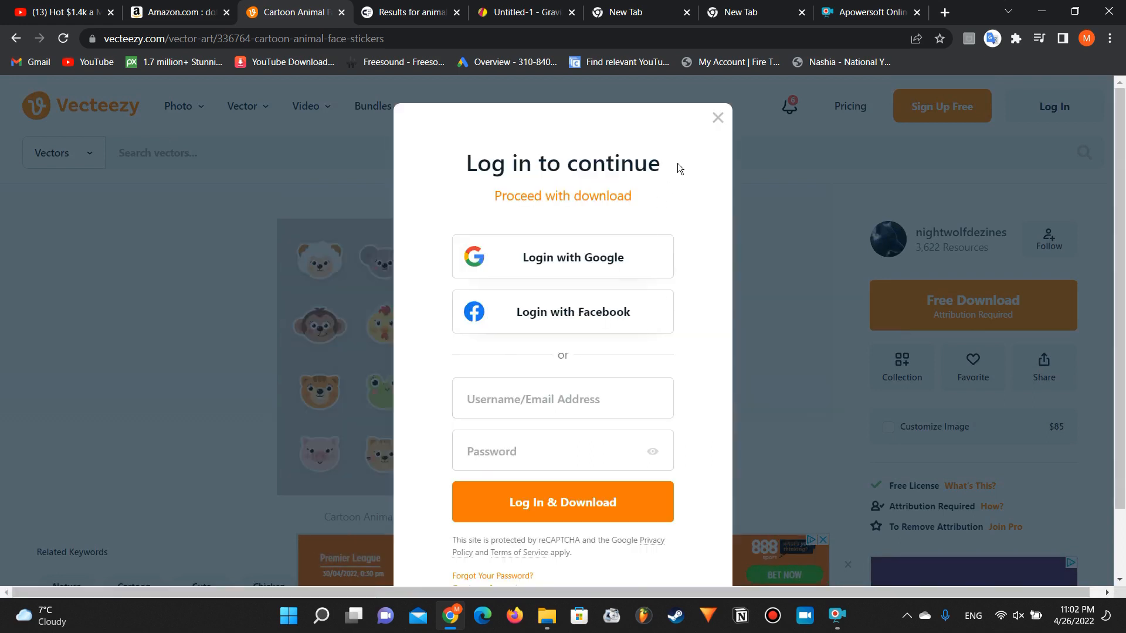
left_click(719, 116)
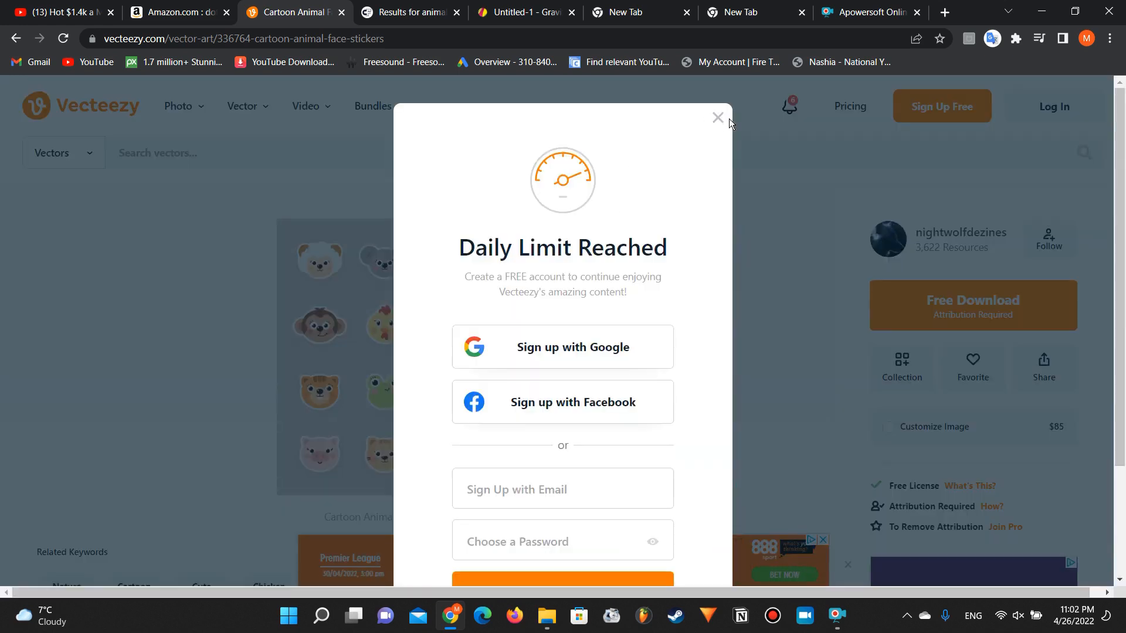
scroll(568, 269, "down", 4)
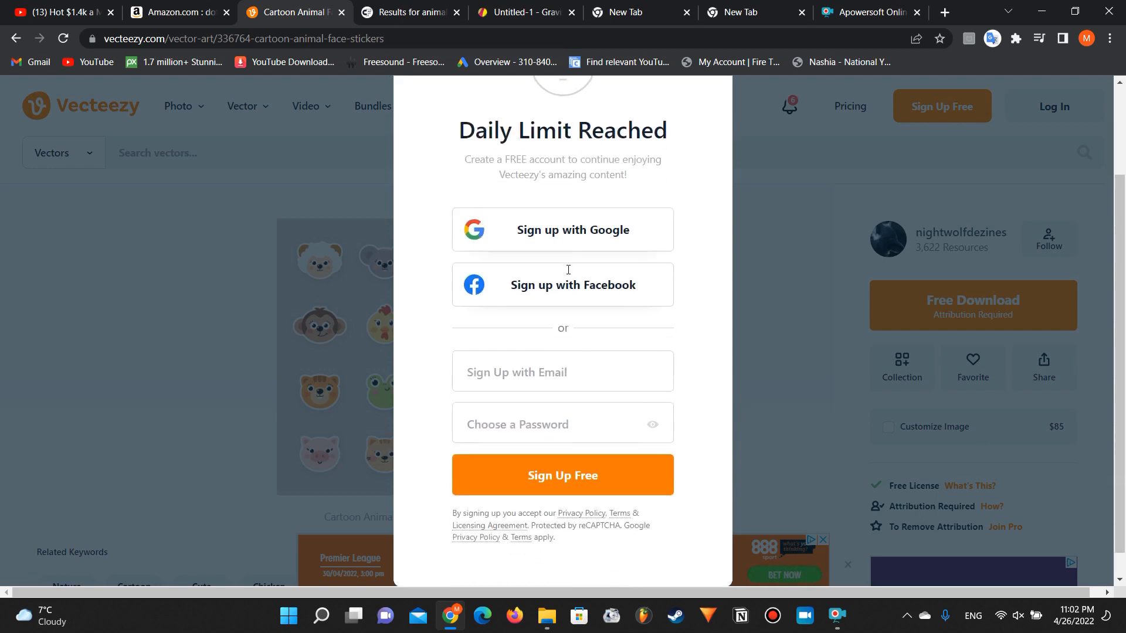
scroll(568, 270, "up", 3)
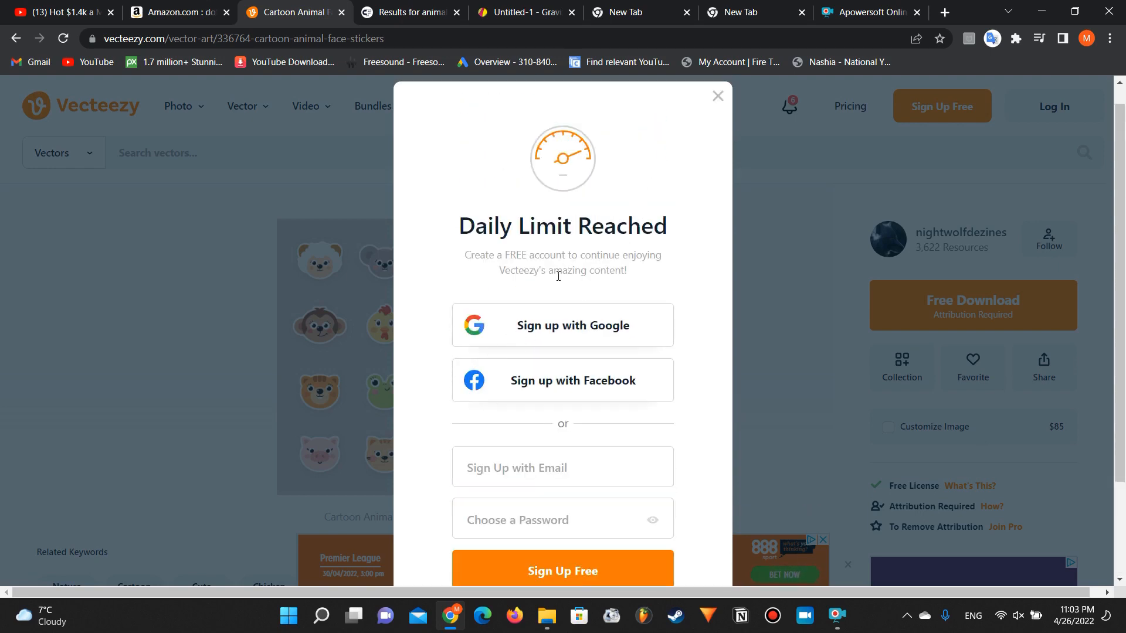
left_click(505, 329)
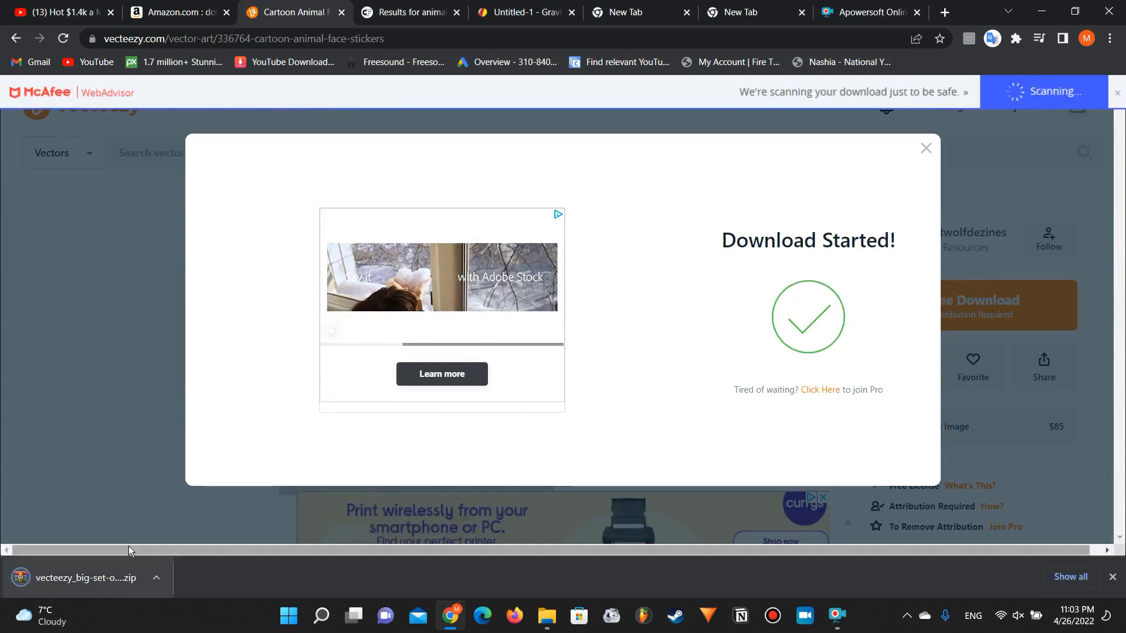
left_click(925, 149)
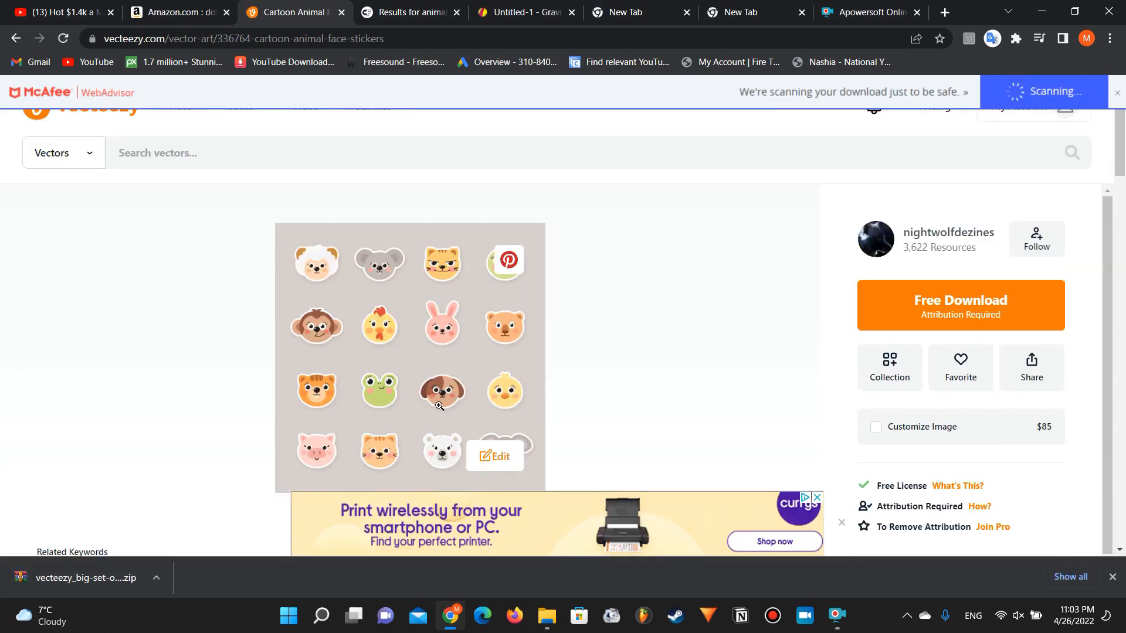
Step: Switch to Gravit Designer and extract the downloaded Vecteezy animal face stickers archive in the Downloads folder
left_click(412, 11)
key("ctrl+Tab")
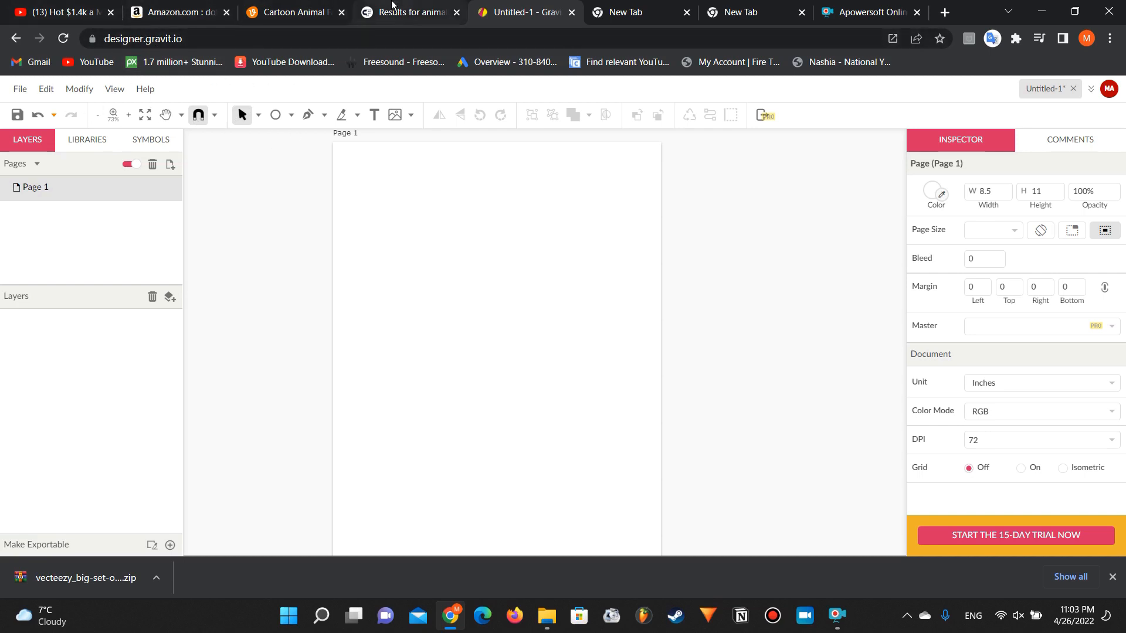
left_click(547, 615)
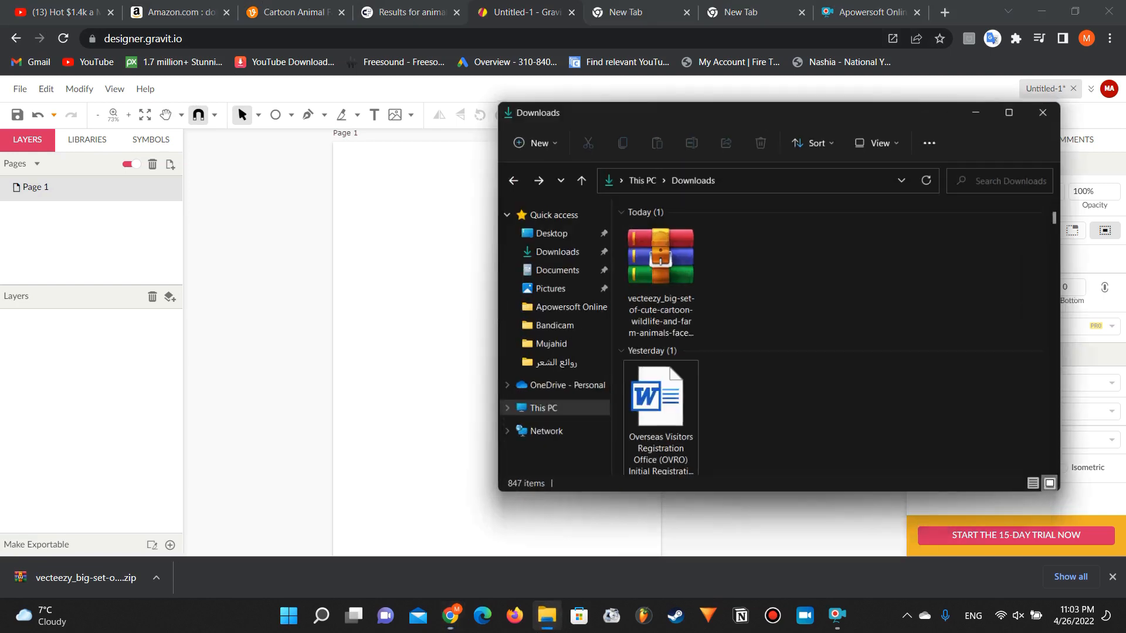
left_click(655, 262)
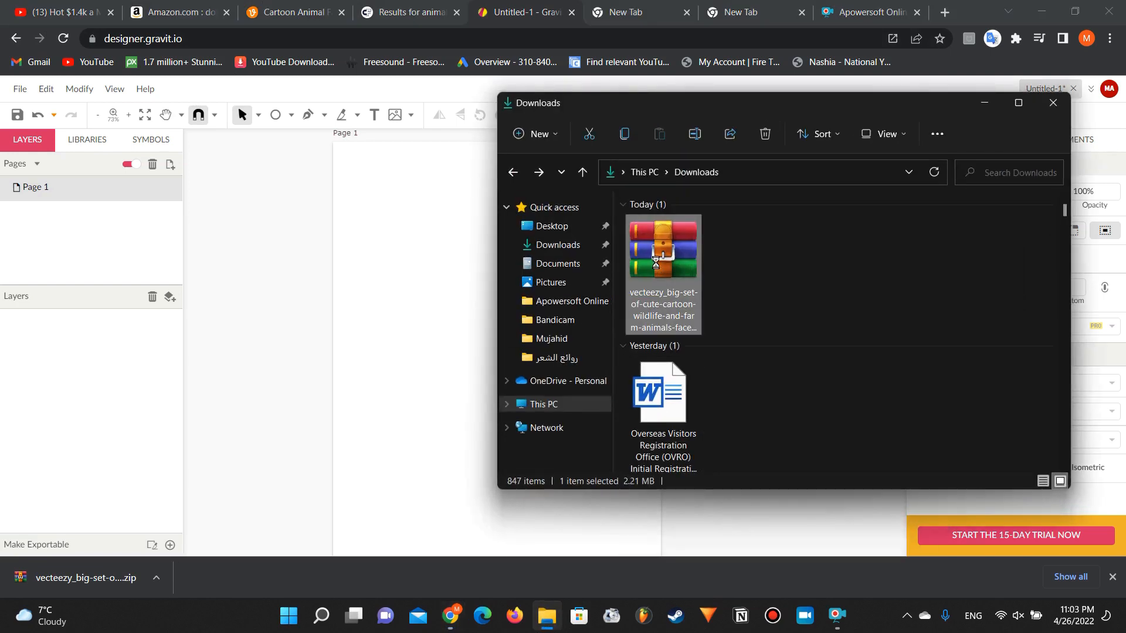
right_click(656, 262)
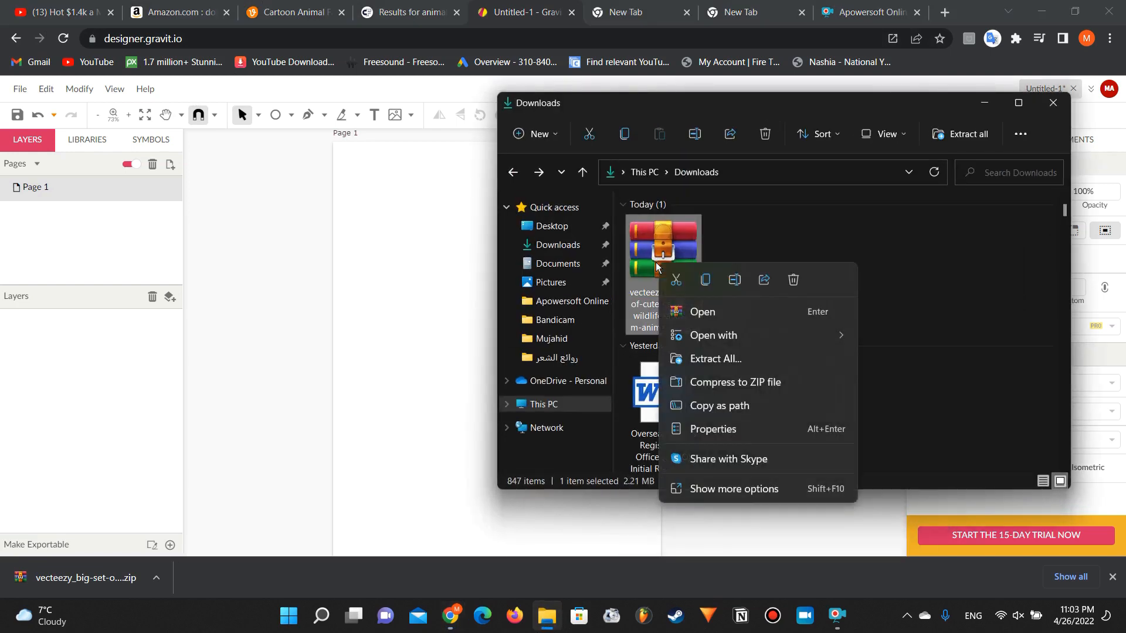
left_click(733, 359)
left_click(680, 456)
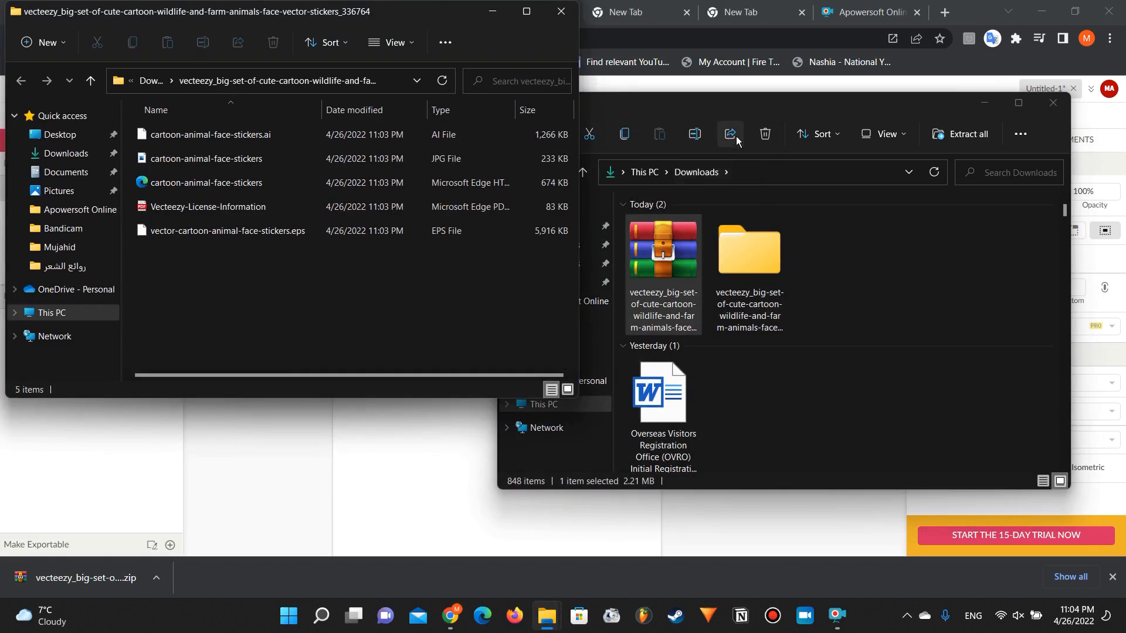
Step: Place the extracted cartoon-animal-face-stickers file of the Microsoft Edge type on Page 1 and move it to about X 0.14, Y 0.98 inches
left_click(986, 105)
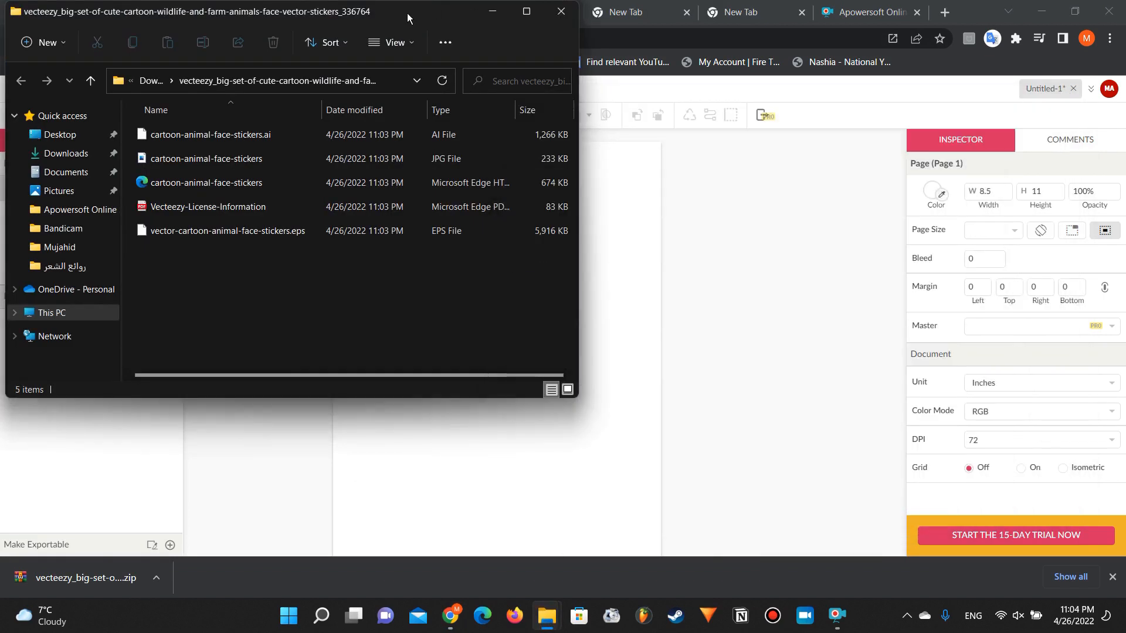
left_click_drag(407, 13, 977, 134)
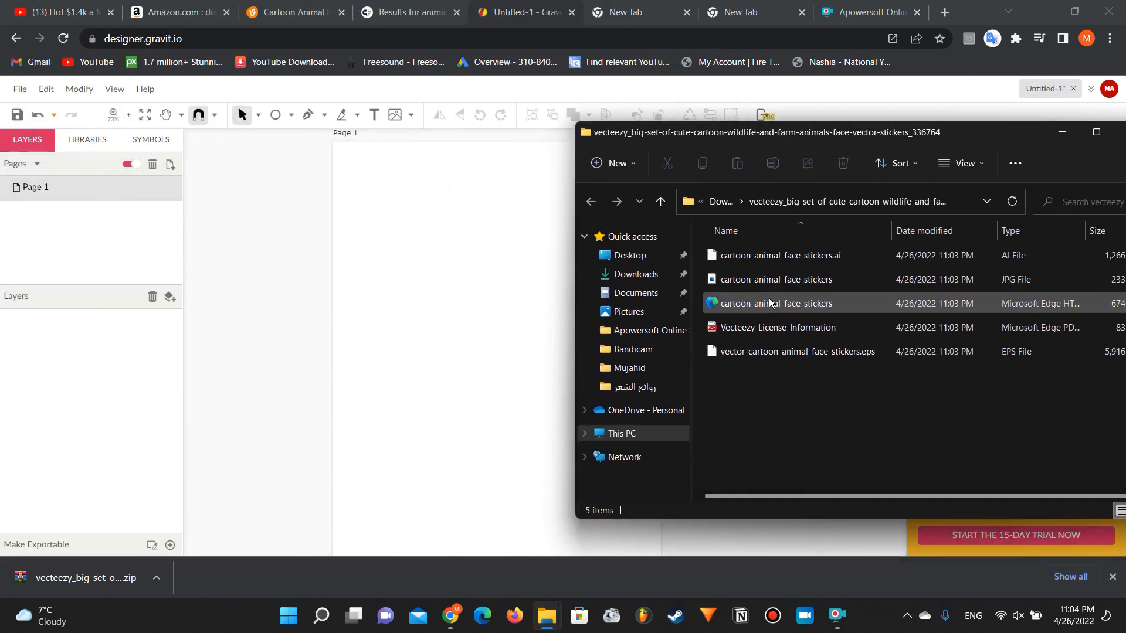
left_click_drag(769, 298, 438, 226)
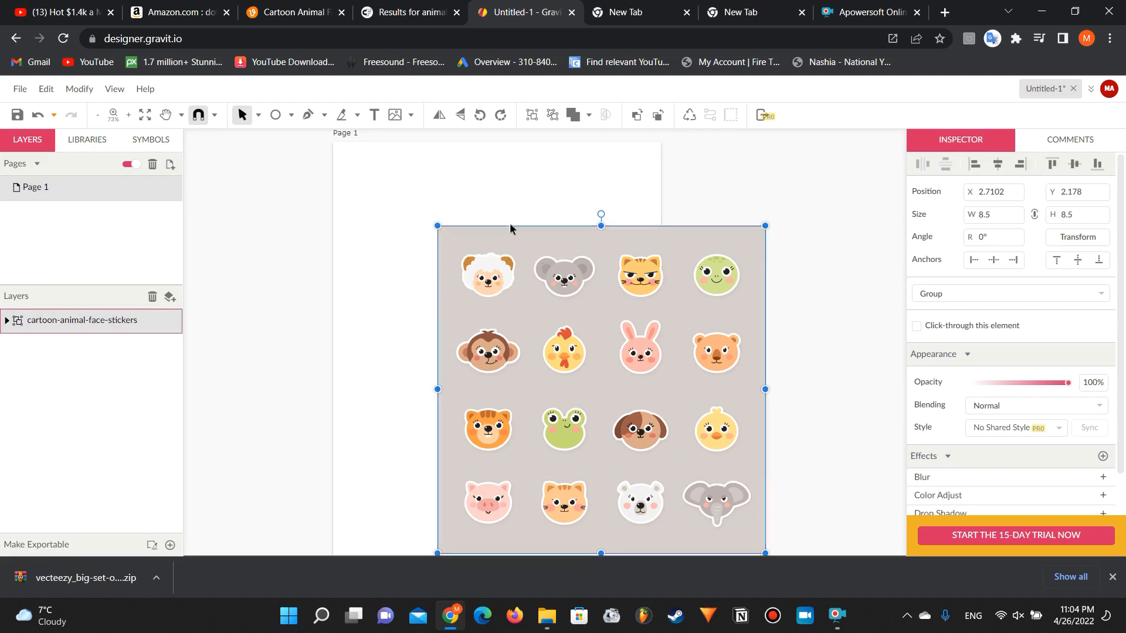
left_click_drag(519, 235, 421, 193)
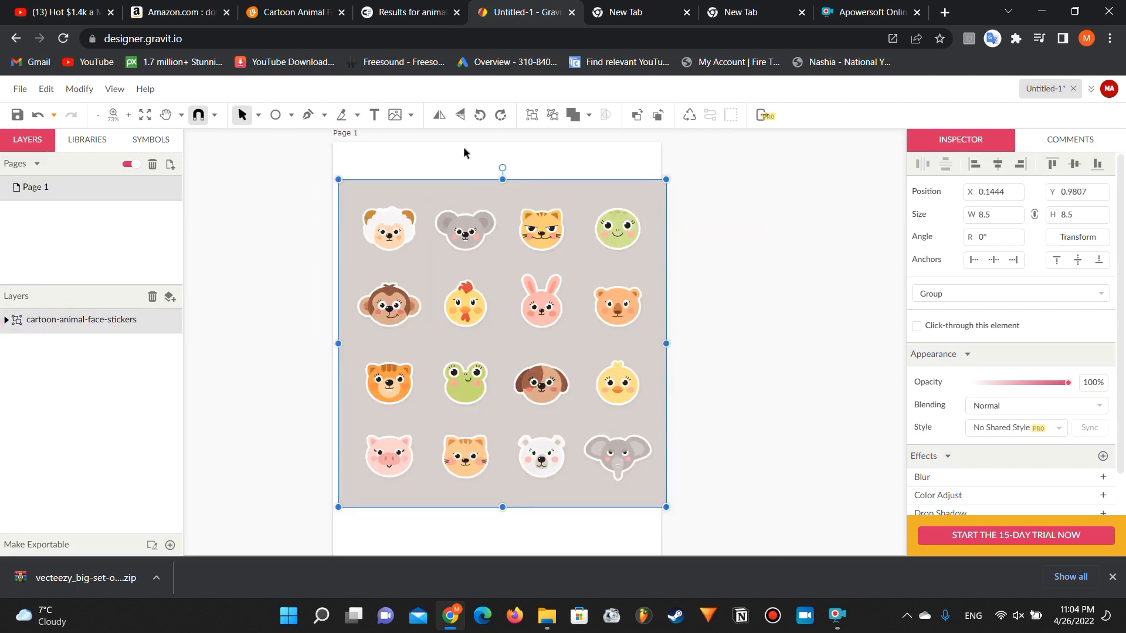
Step: Ungroup the imported sticker graphic and delete its grey background rectangle
left_click(552, 115)
left_click(413, 192)
double_click(414, 192)
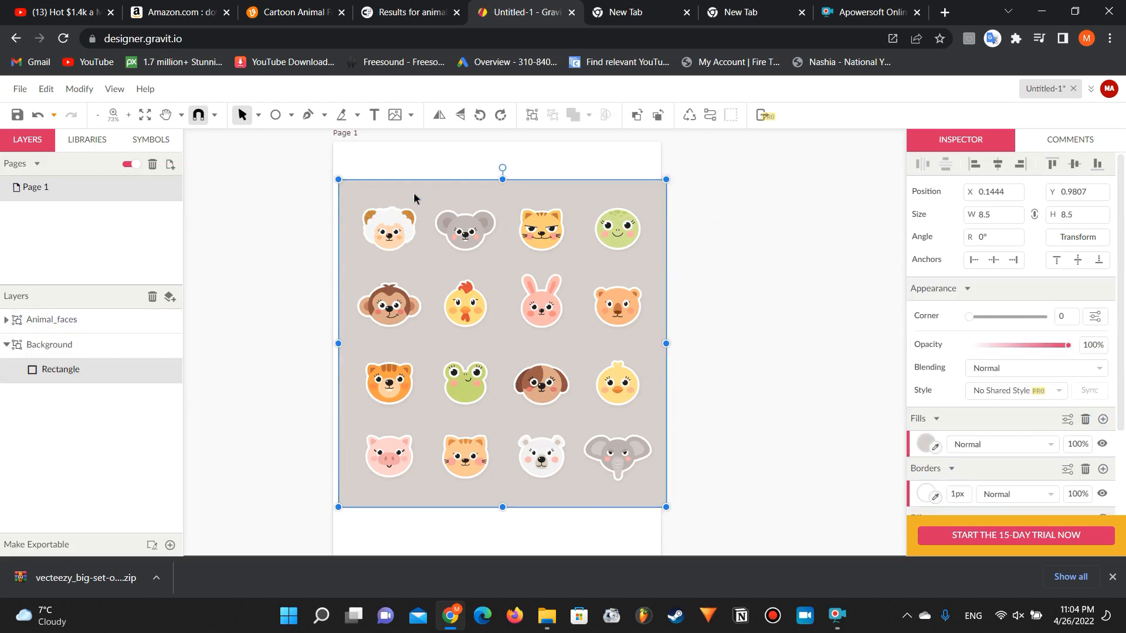
key("Delete")
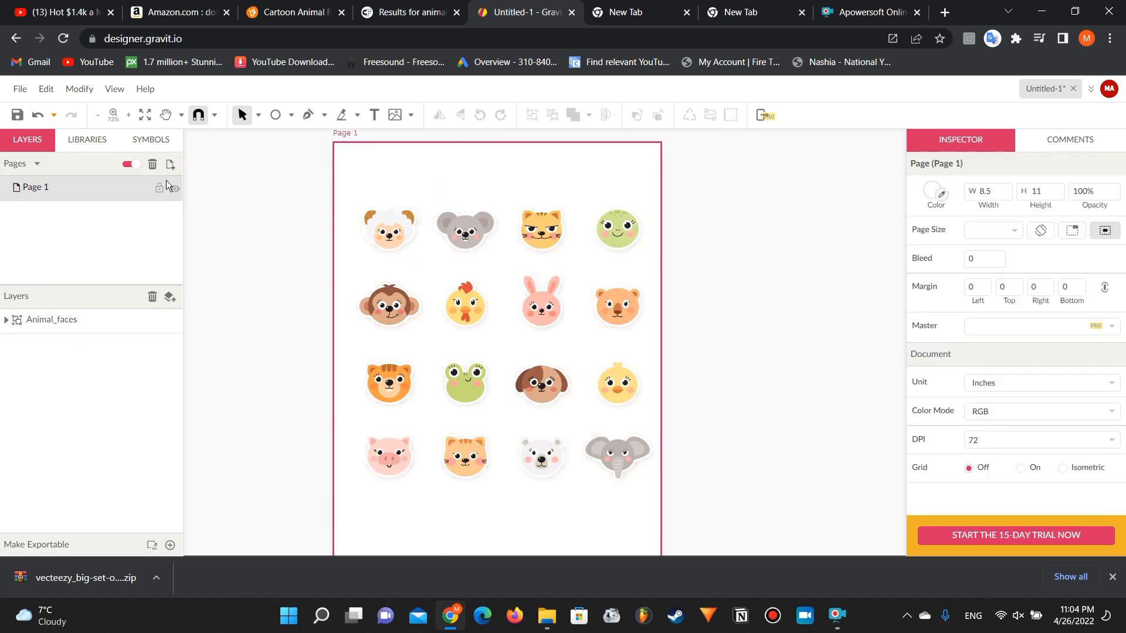
Step: Add a second page to the document
left_click(170, 164)
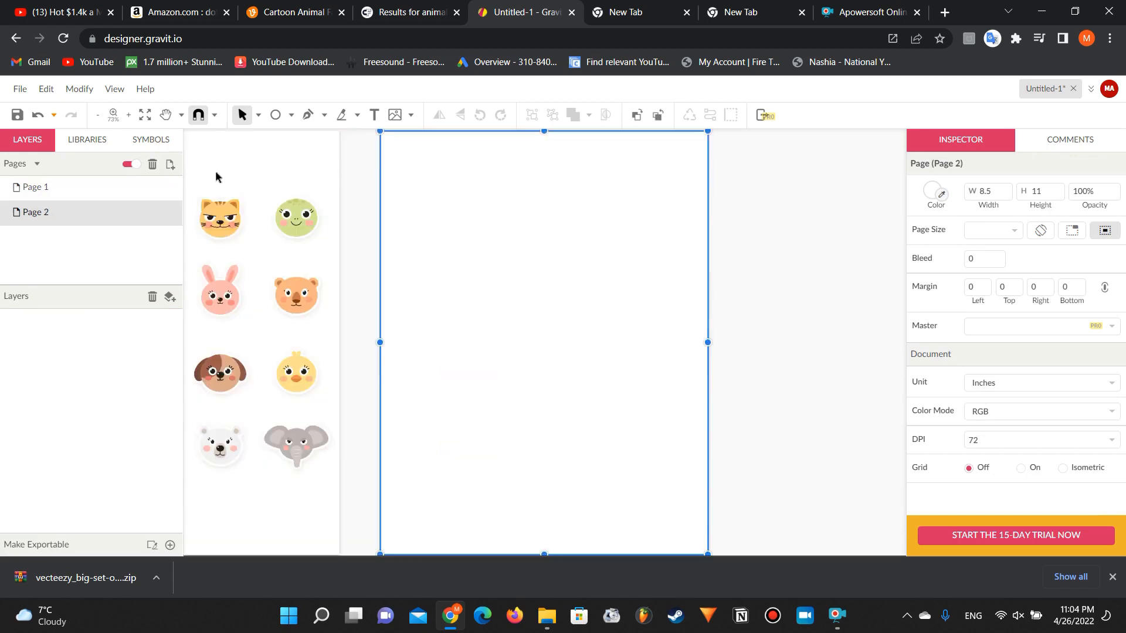
Step: Move the animal faces group from Page 1 to Page 2 at about X 0.22, Y 2.02 inches and ungroup it
scroll(250, 163, "left", 5)
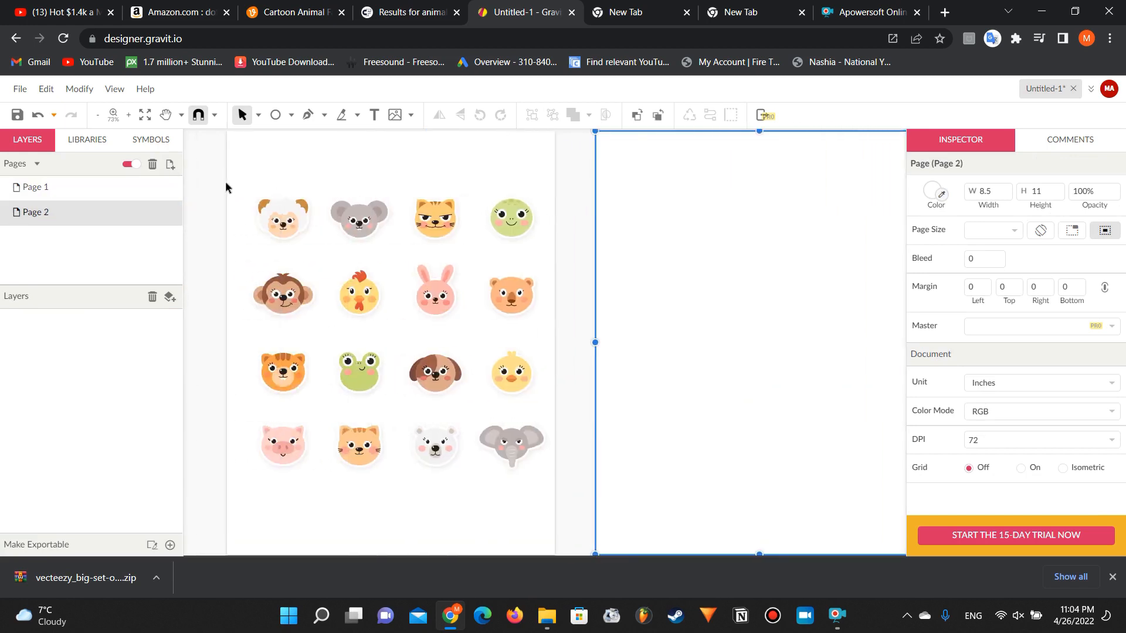
left_click_drag(221, 196, 586, 492)
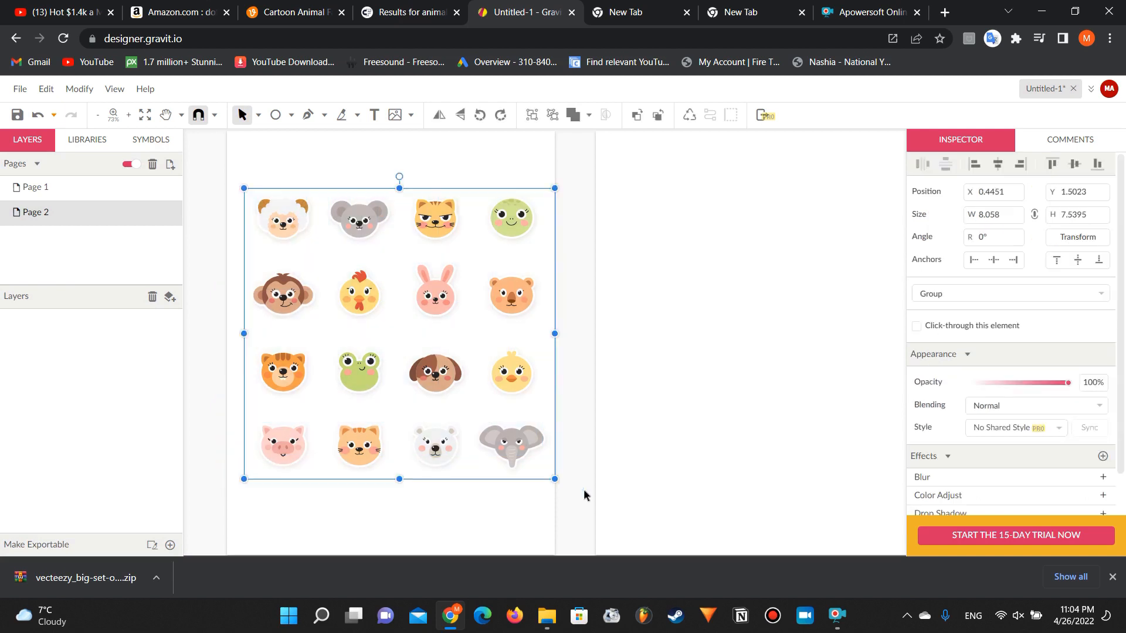
left_click_drag(398, 322, 446, 363)
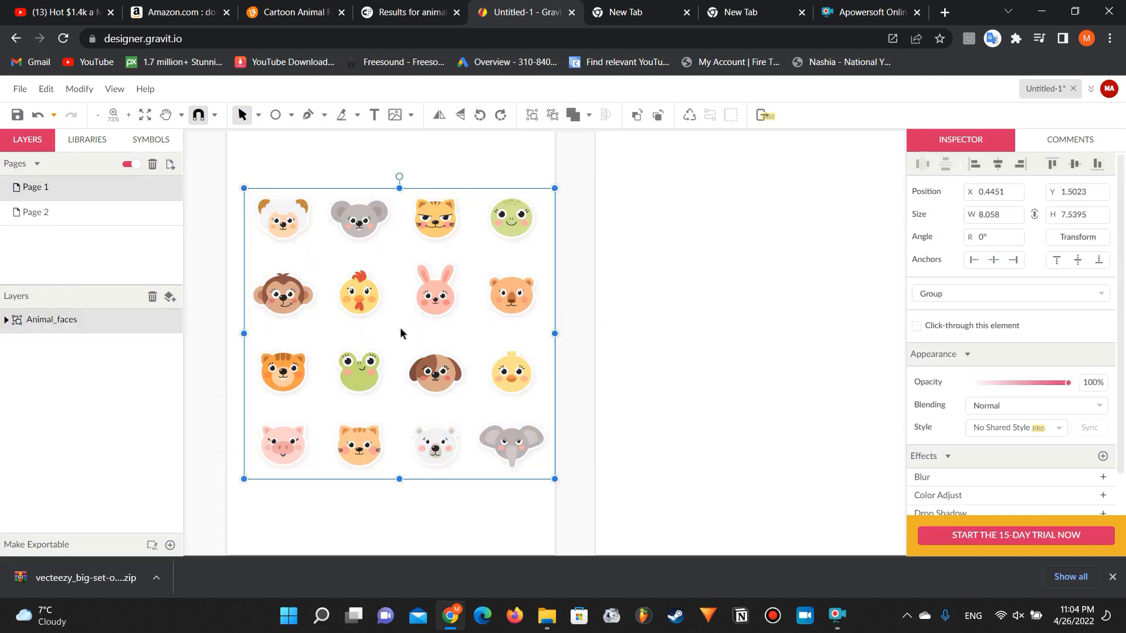
left_click(398, 321)
left_click_drag(399, 322, 452, 294)
left_click_drag(443, 232, 802, 252)
scroll(802, 252, "right", 3)
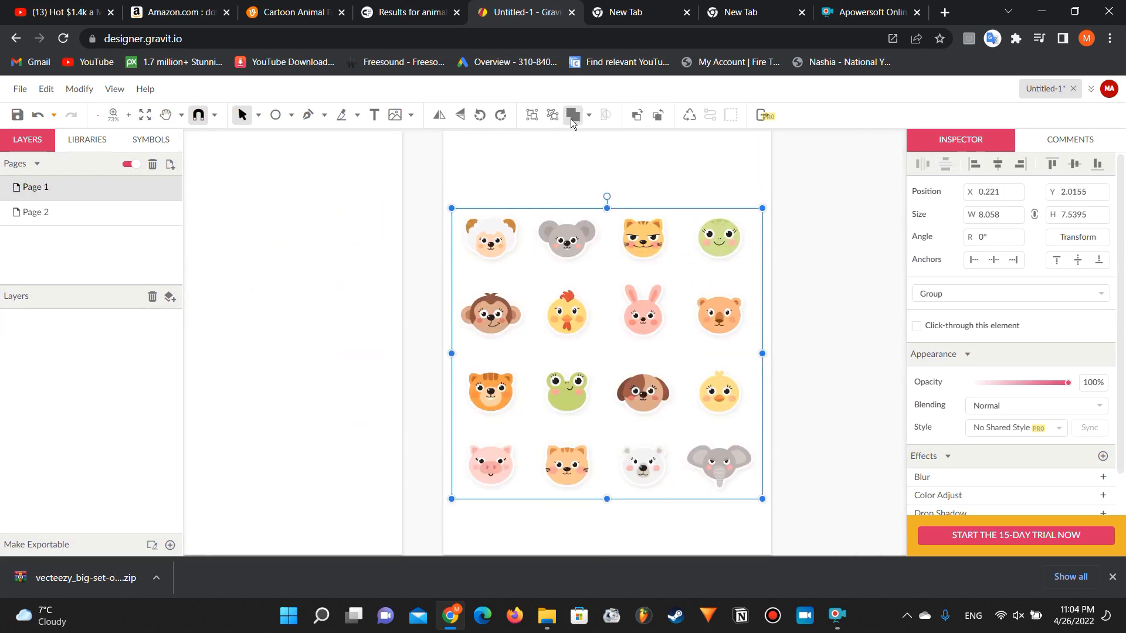
left_click(548, 119)
left_click(500, 146)
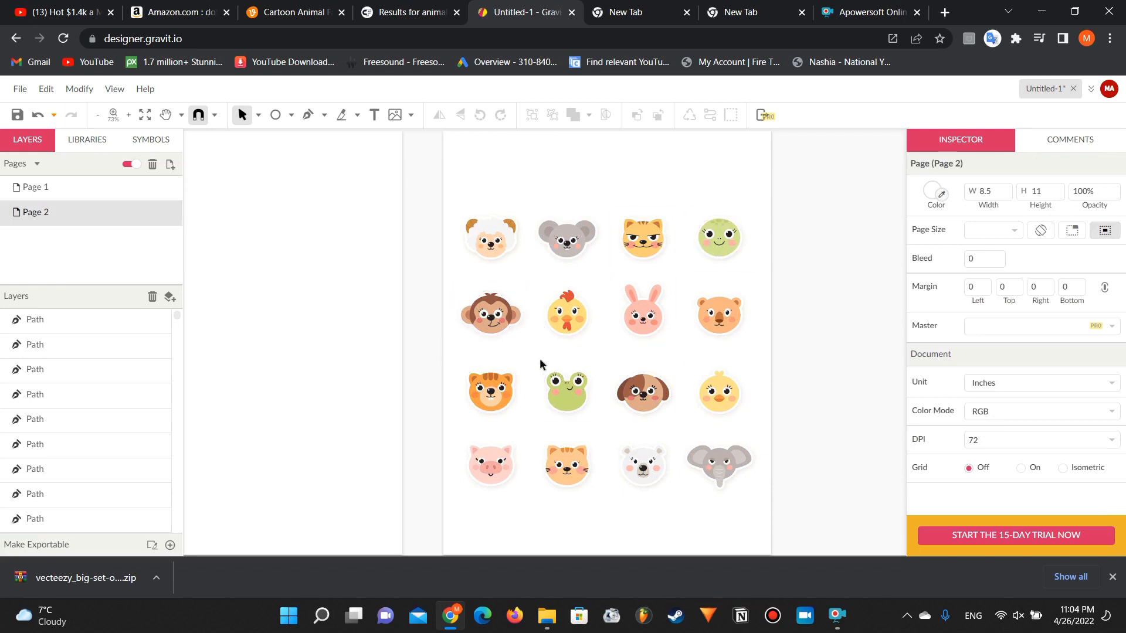
Step: Move all parts of the frog face from Page 2 to Page 1, at about X 1.02, Y 2.17 inches
left_click_drag(538, 360, 606, 440)
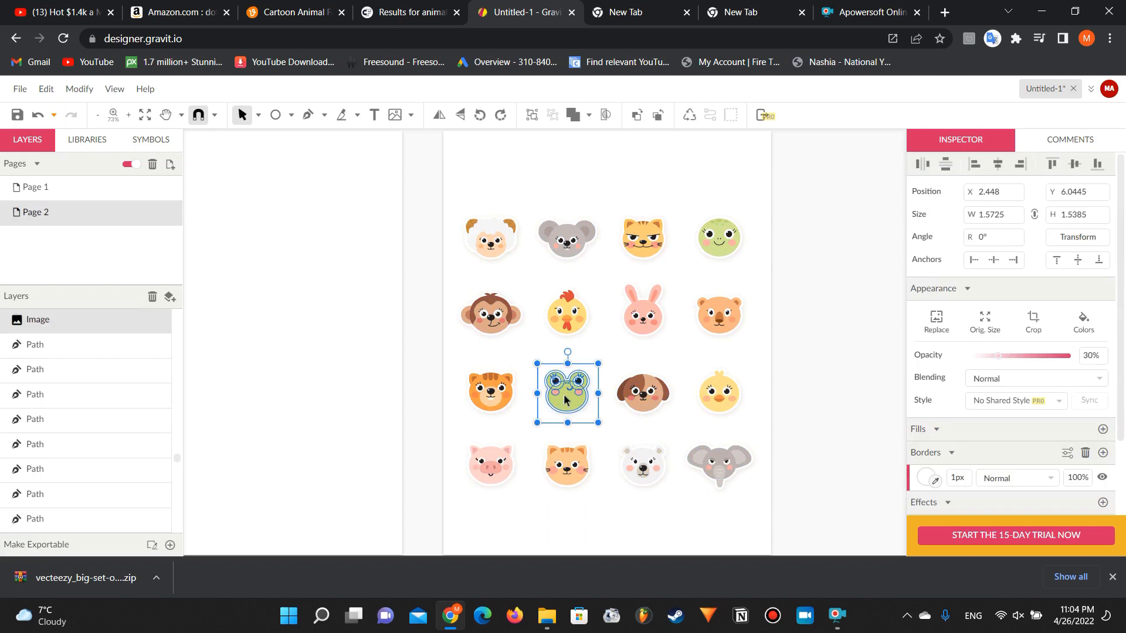
left_click_drag(558, 397, 200, 286)
scroll(291, 362, "left", 3)
scroll(290, 362, "left", 1)
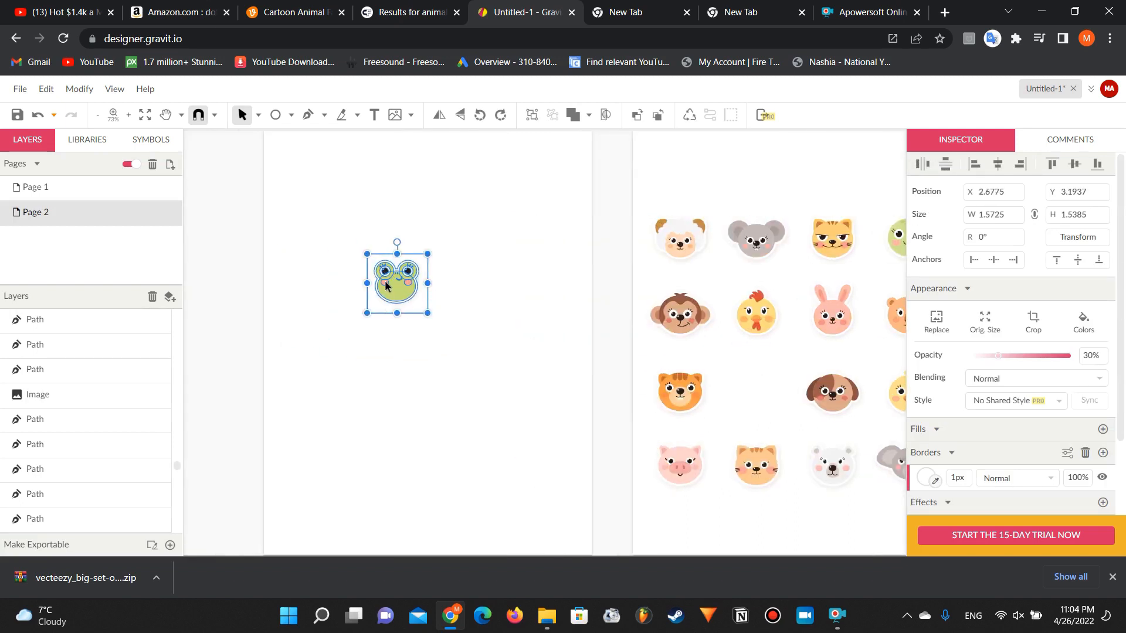
left_click(35, 186)
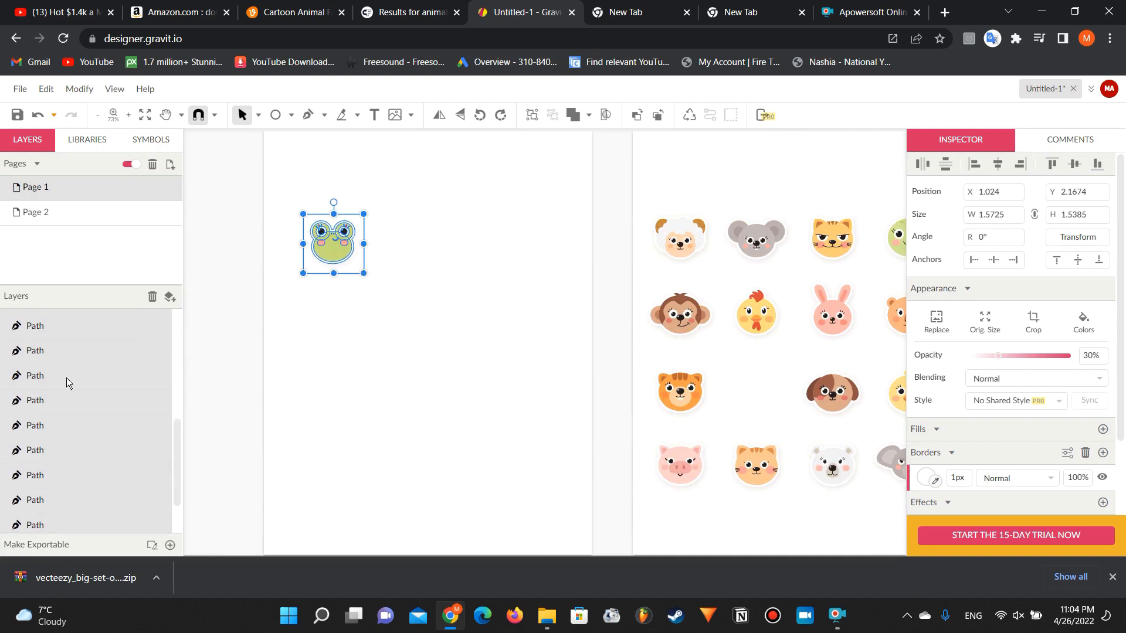
Step: Delete the semi-transparent shadow image behind the frog face on Page 1
scroll(66, 377, "down", 1)
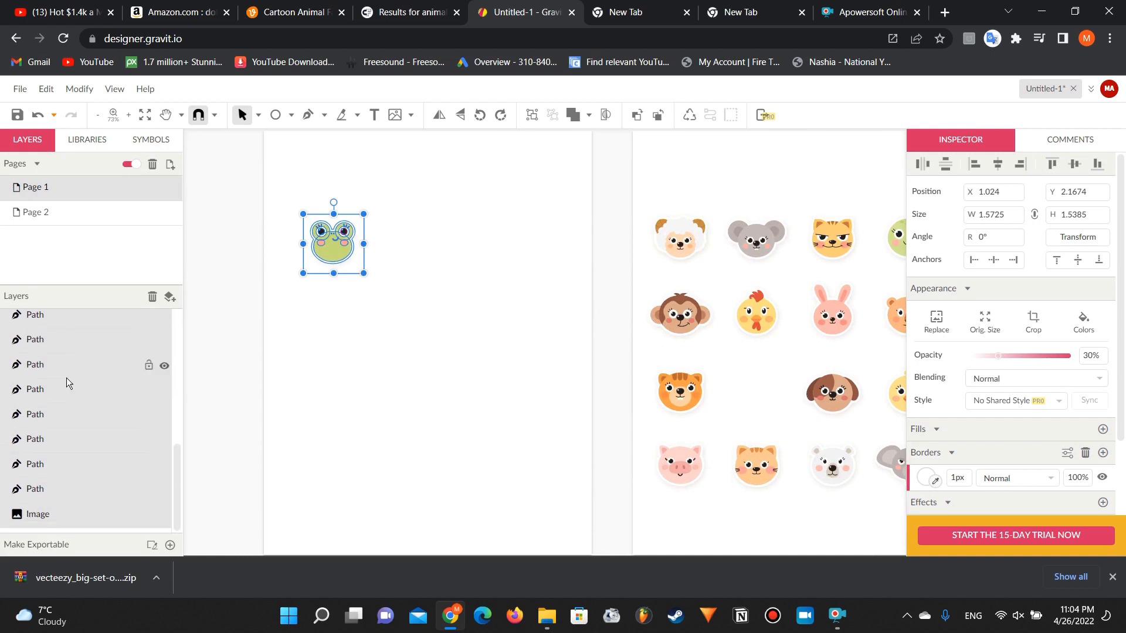
key("Escape")
left_click(62, 514)
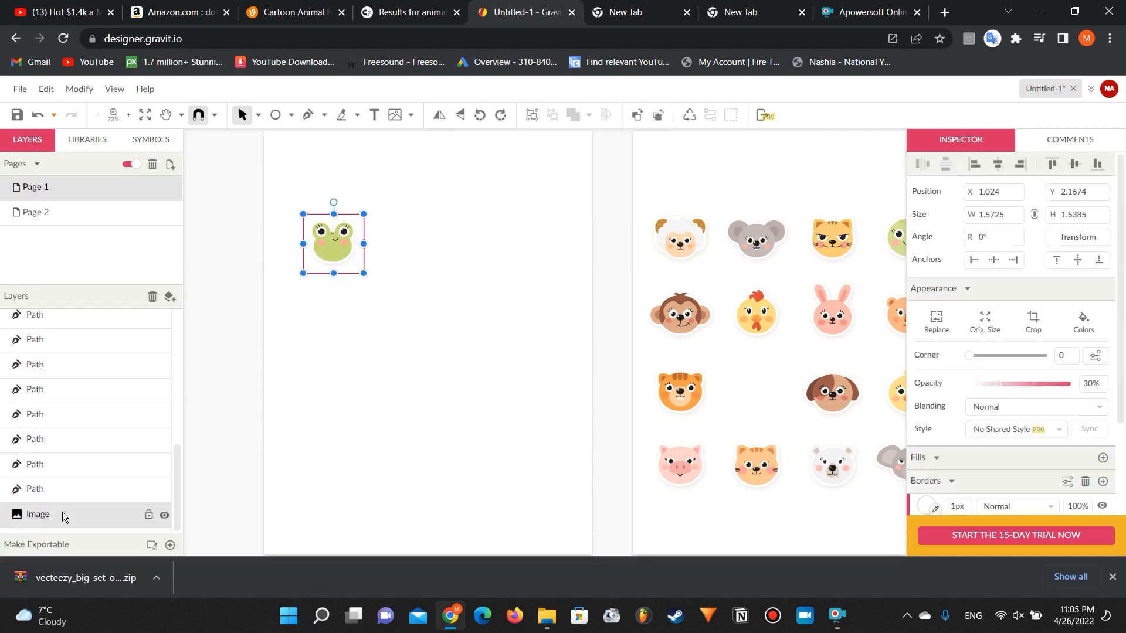
key("Delete")
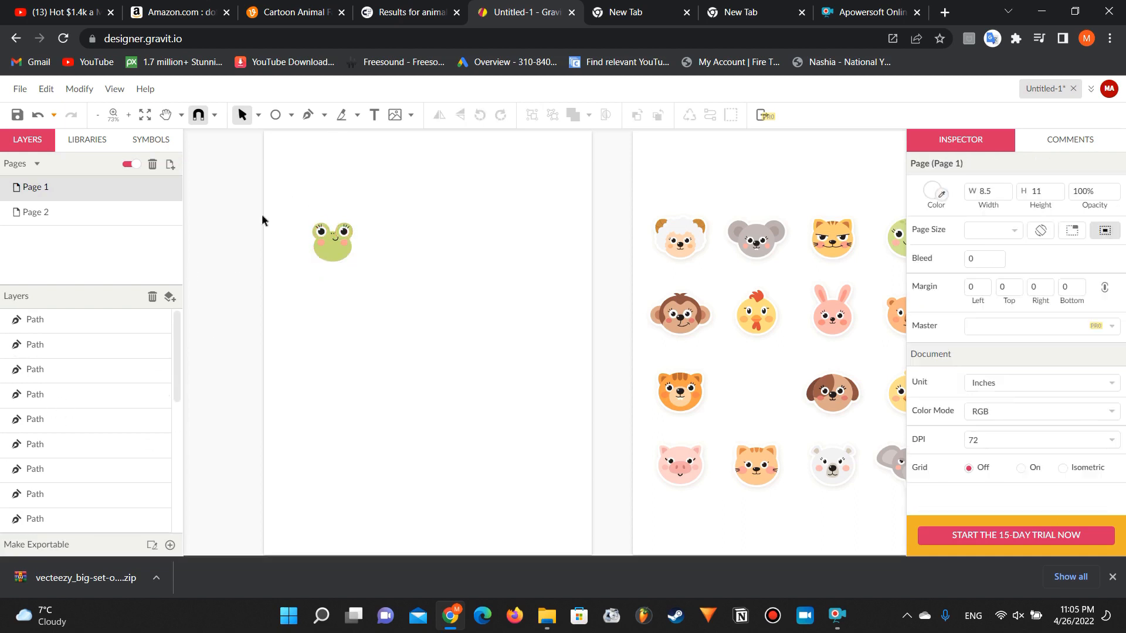
Step: Show only Page 1, enlarge the frog face to about 8.15 by 7.86 inches and place it at about X 0.17, Y 1.42 inches
left_click_drag(262, 216, 392, 269)
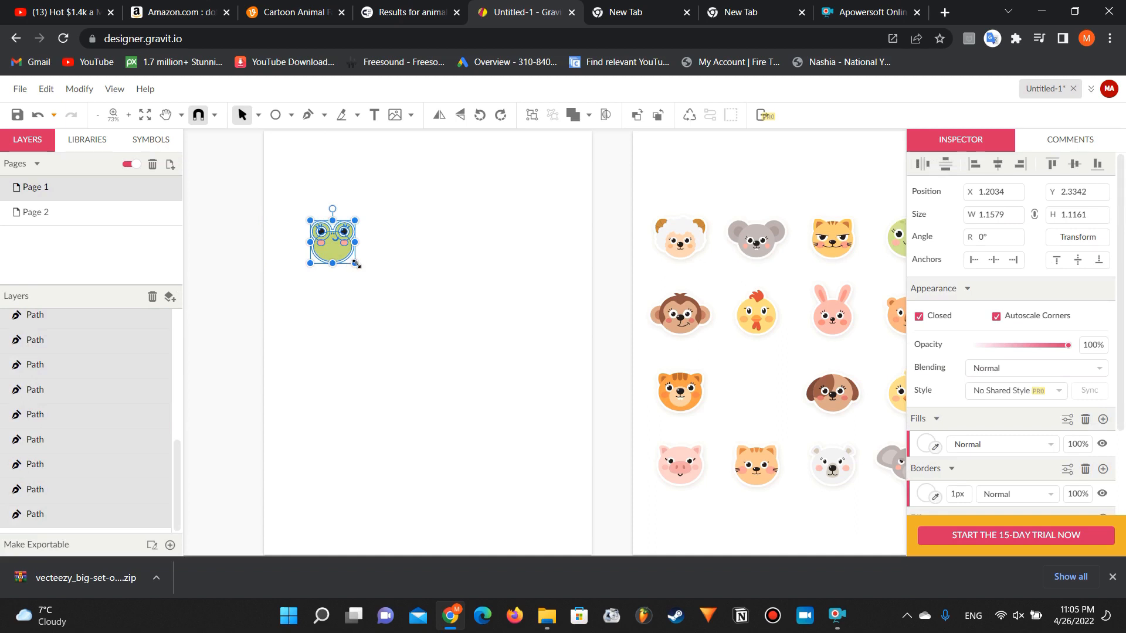
left_click_drag(355, 264, 585, 432)
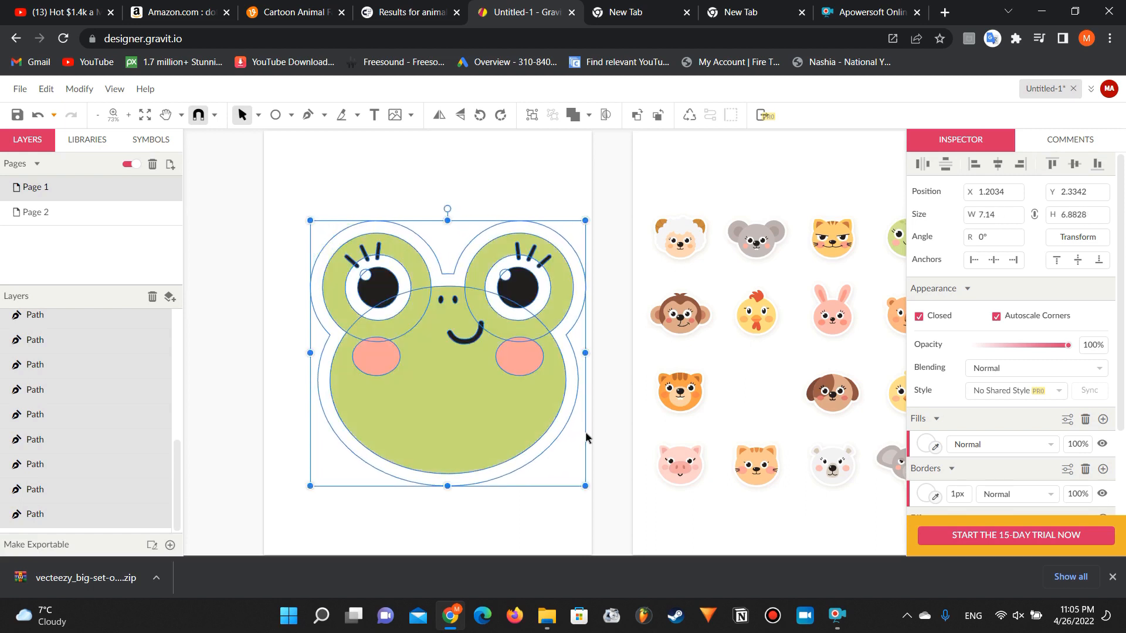
left_click_drag(473, 348, 441, 312)
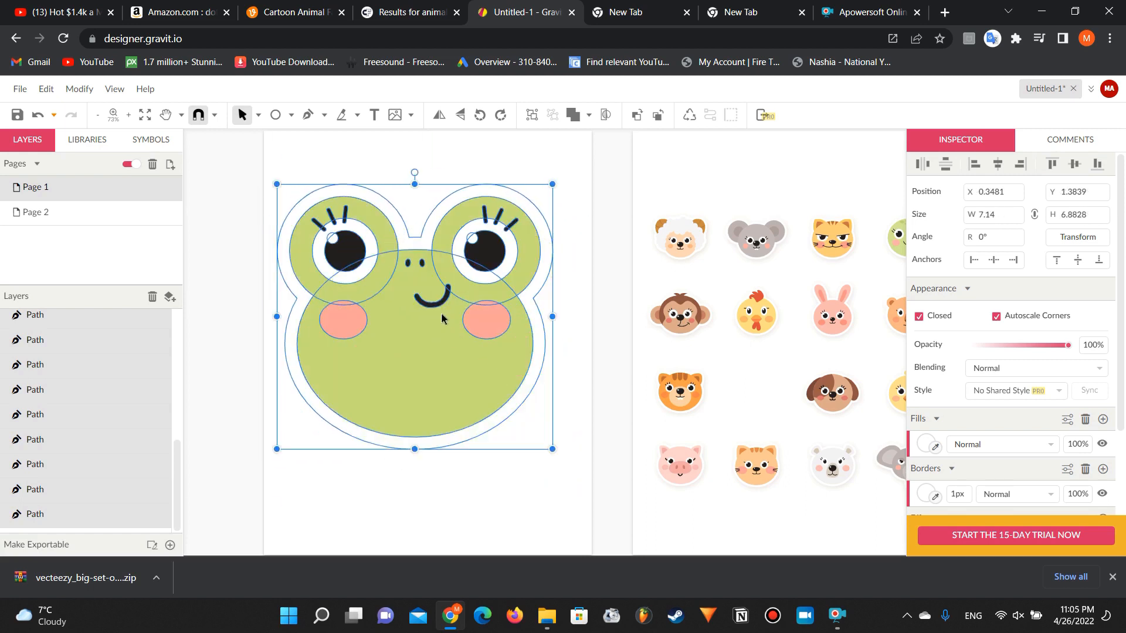
left_click(128, 166)
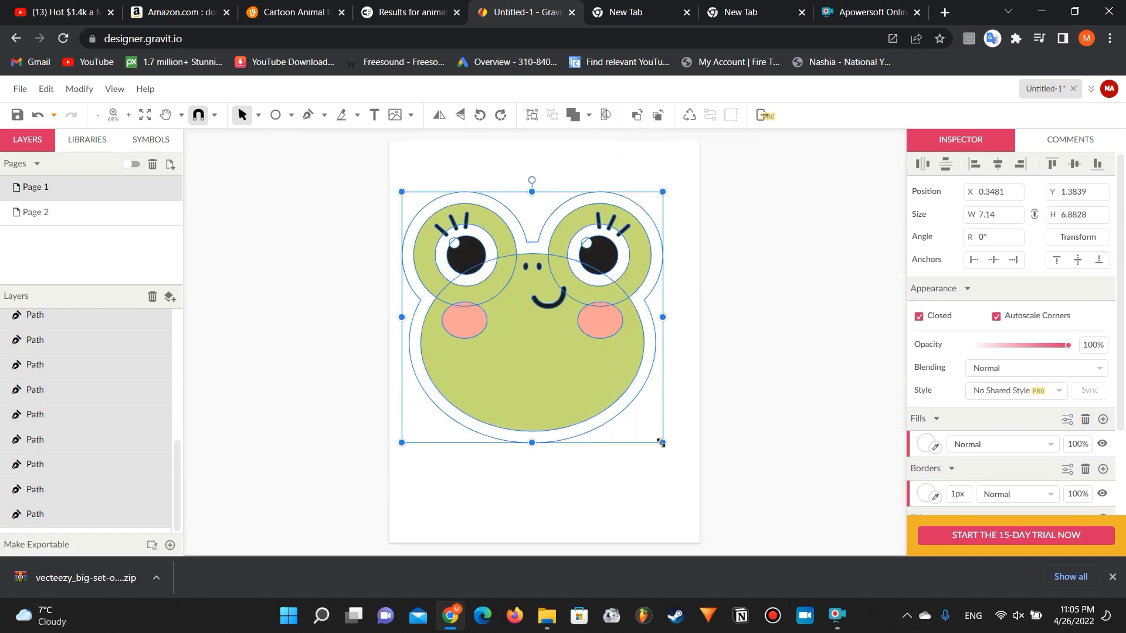
left_click_drag(661, 442, 699, 479)
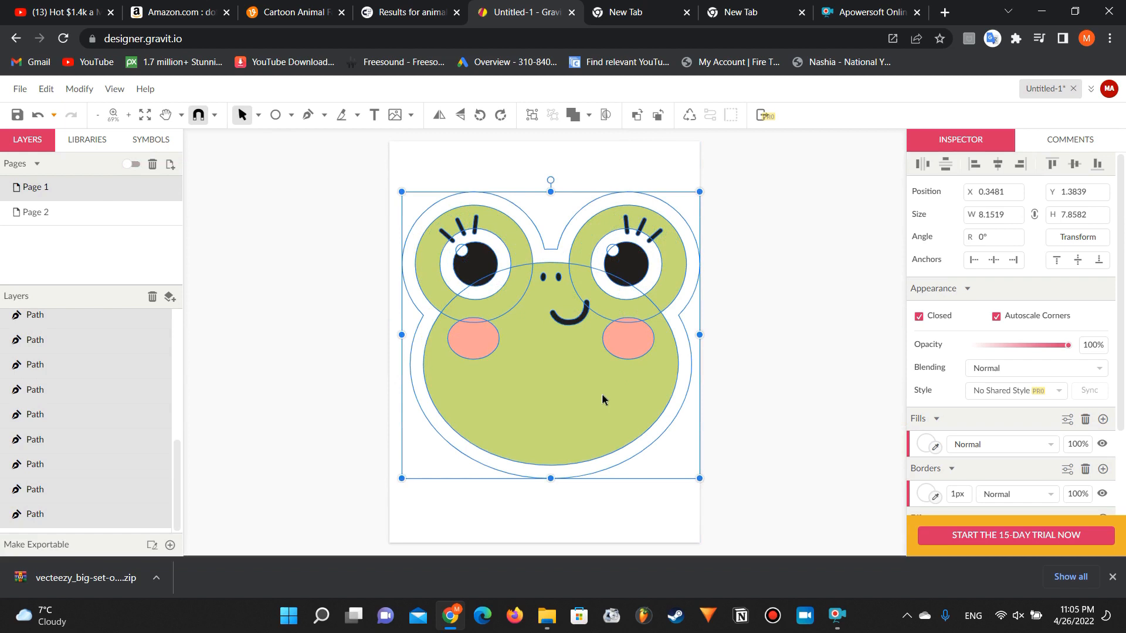
mouse_move(601, 393)
left_mouse_down()
mouse_move(593, 390)
mouse_move(595, 400)
left_mouse_up()
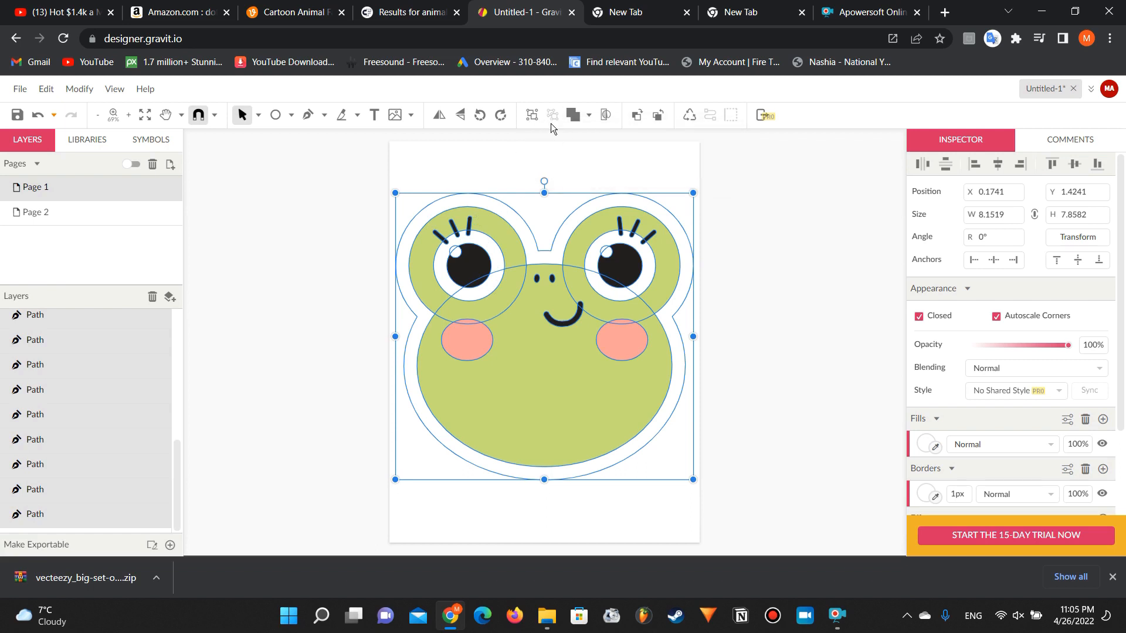
Step: Keep the frog face parts ungrouped and set the fill of all of them to white (#FFFFFF)
left_click(533, 116)
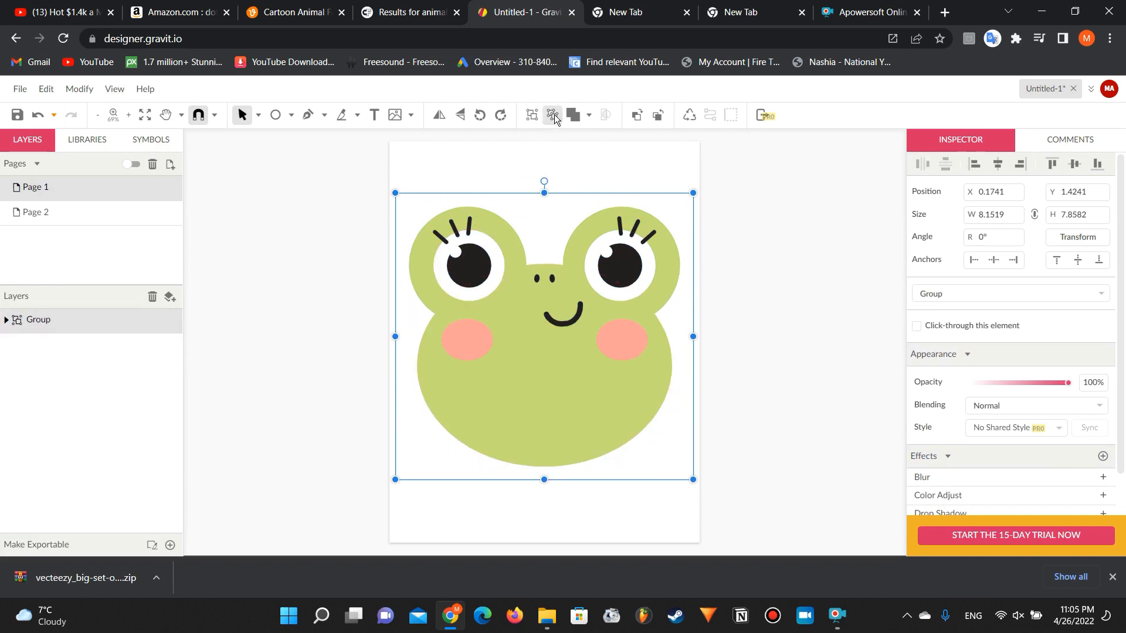
left_click(553, 115)
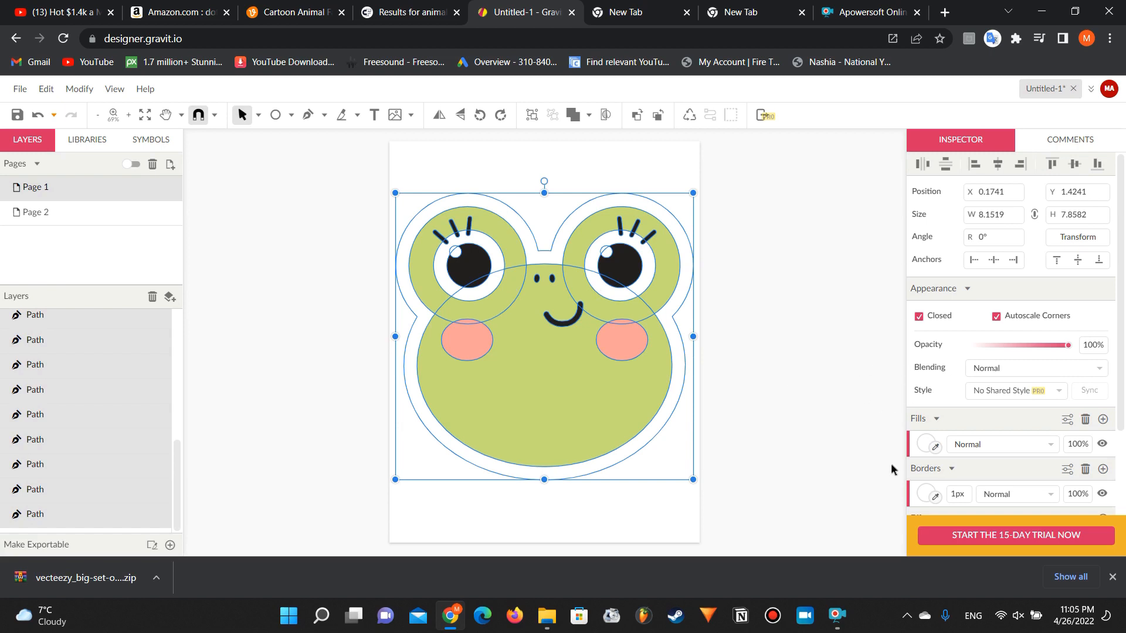
left_click(926, 444)
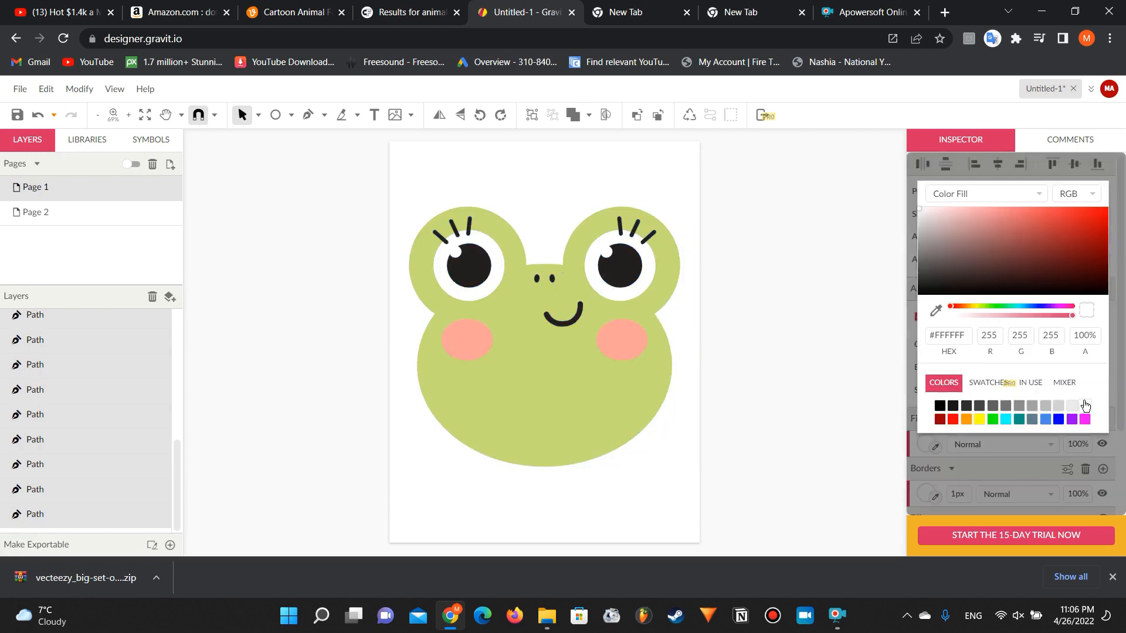
left_click(1085, 406)
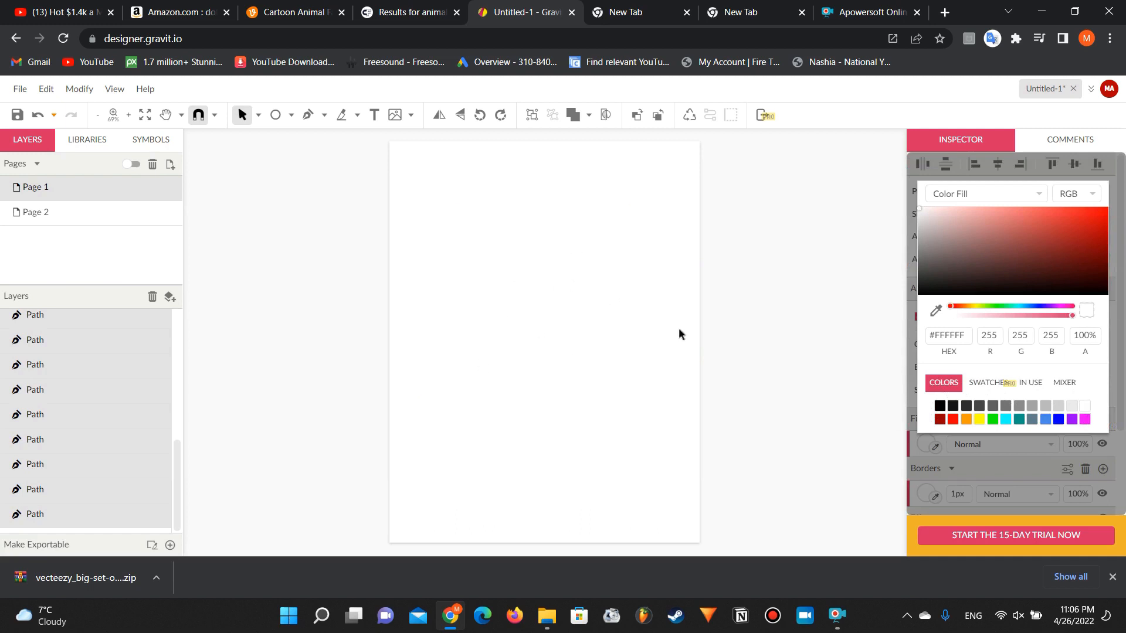
left_click(931, 475)
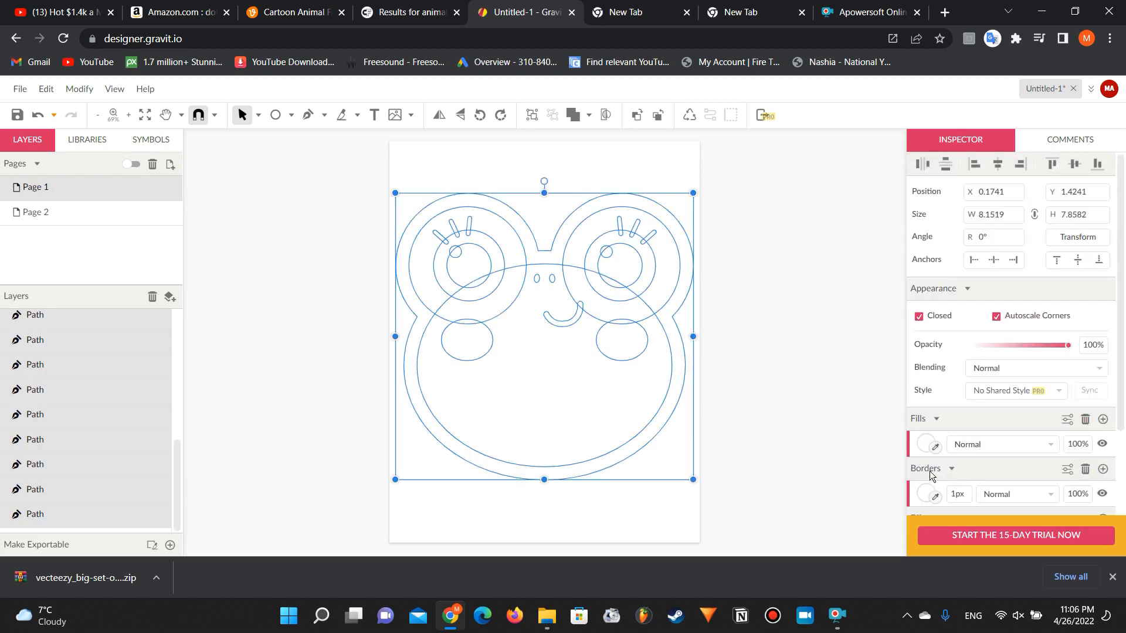
Step: Switch the frog parts' border to Linear Gradient and back to Color Fill, and set its color to black (#000000)
left_click(929, 494)
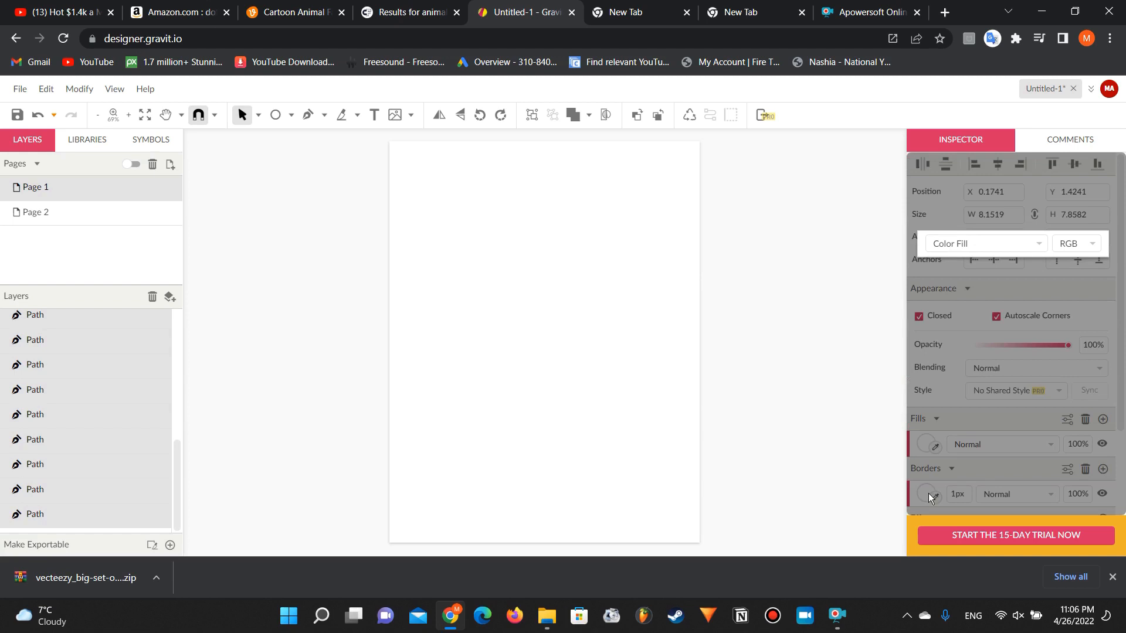
left_click(985, 244)
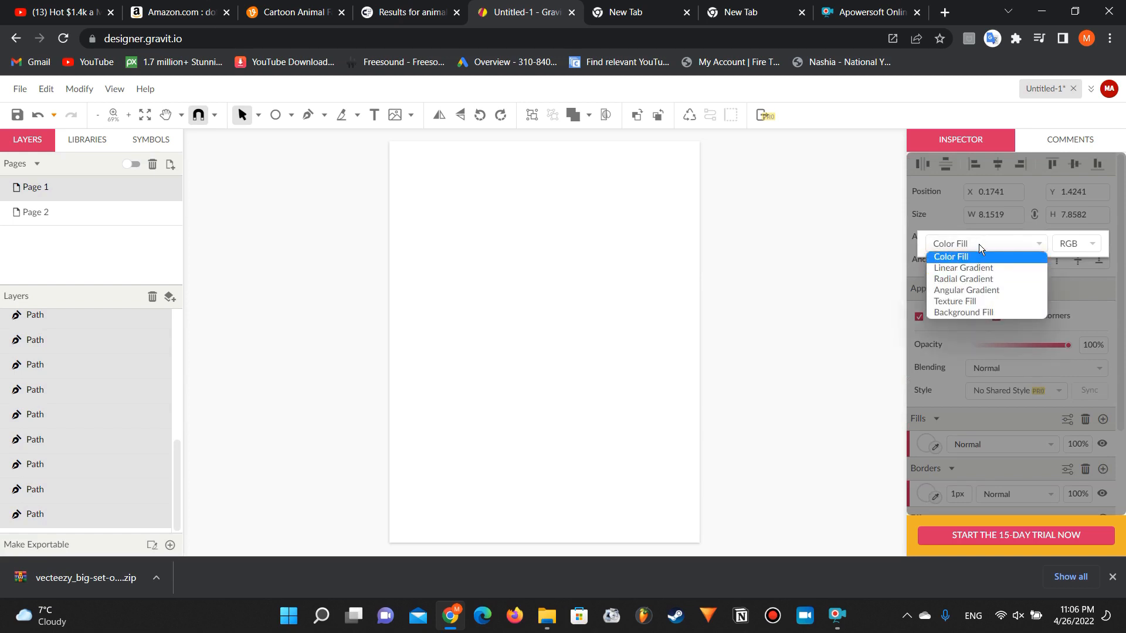
left_click(978, 268)
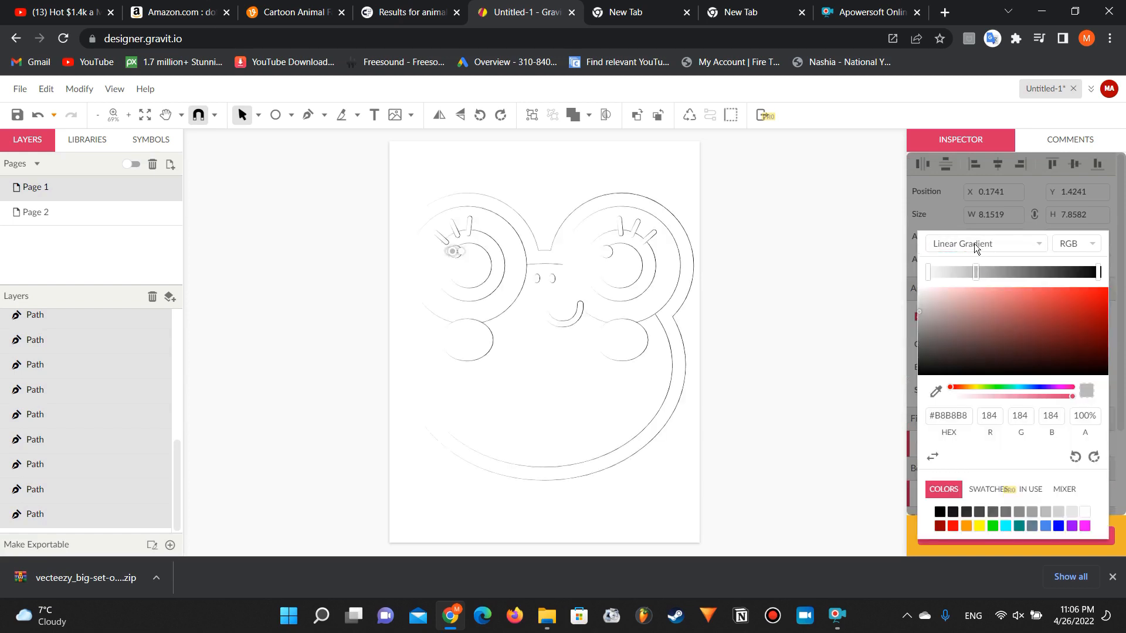
left_click(976, 247)
left_click(974, 256)
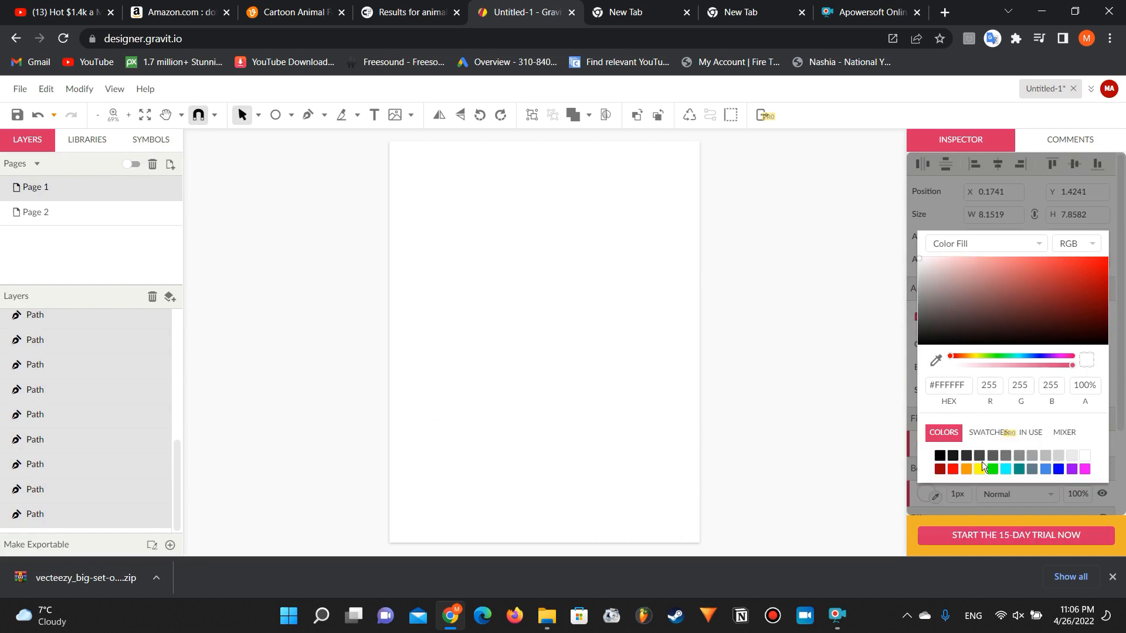
left_click(939, 455)
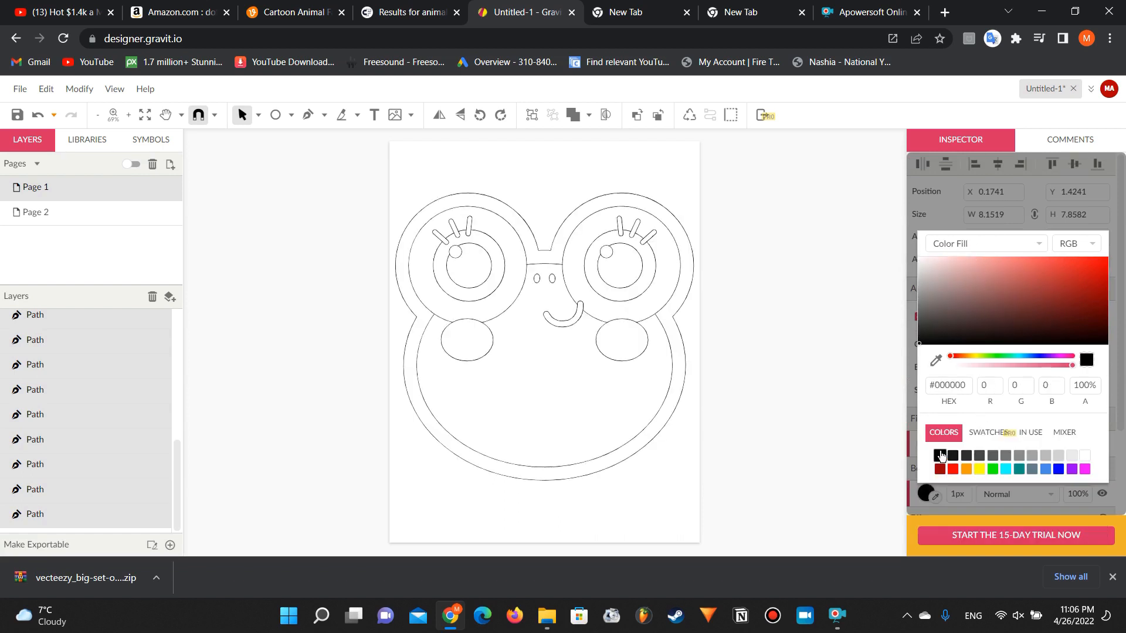
left_click(912, 459)
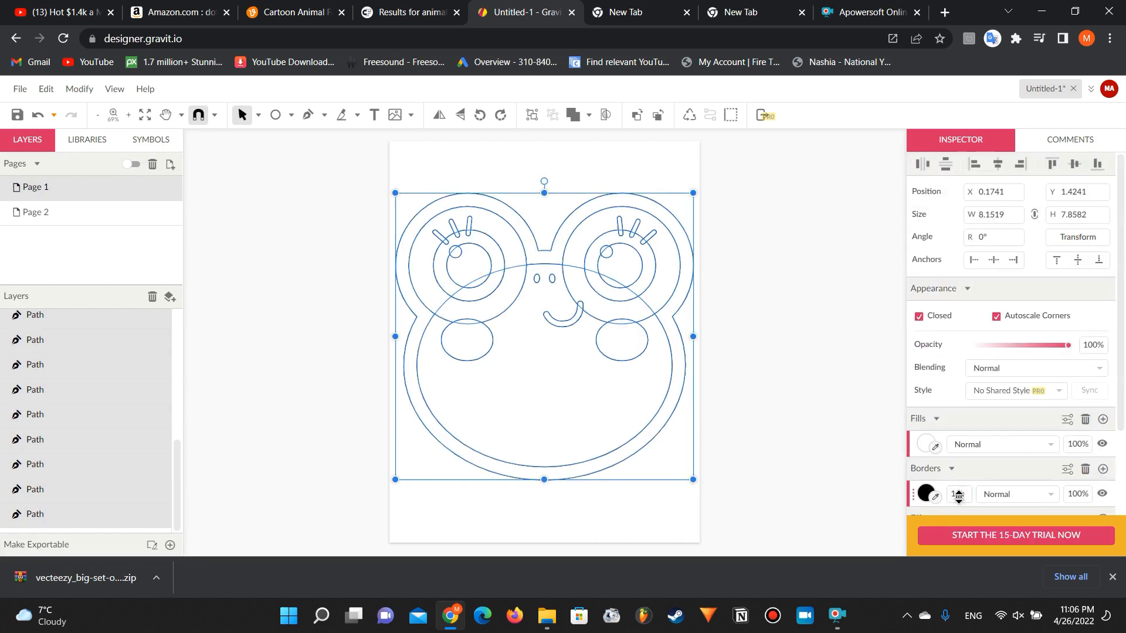
Step: Set the border width of all frog parts to 4 px and deselect them
left_click(958, 495)
type("4")
key("Return")
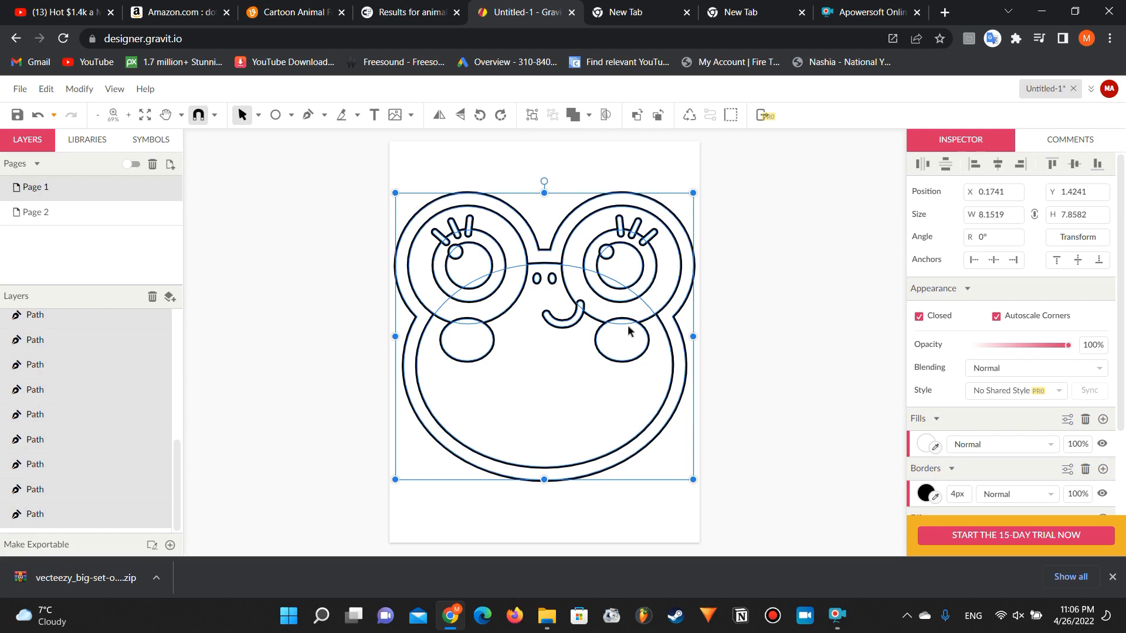
left_click(346, 336)
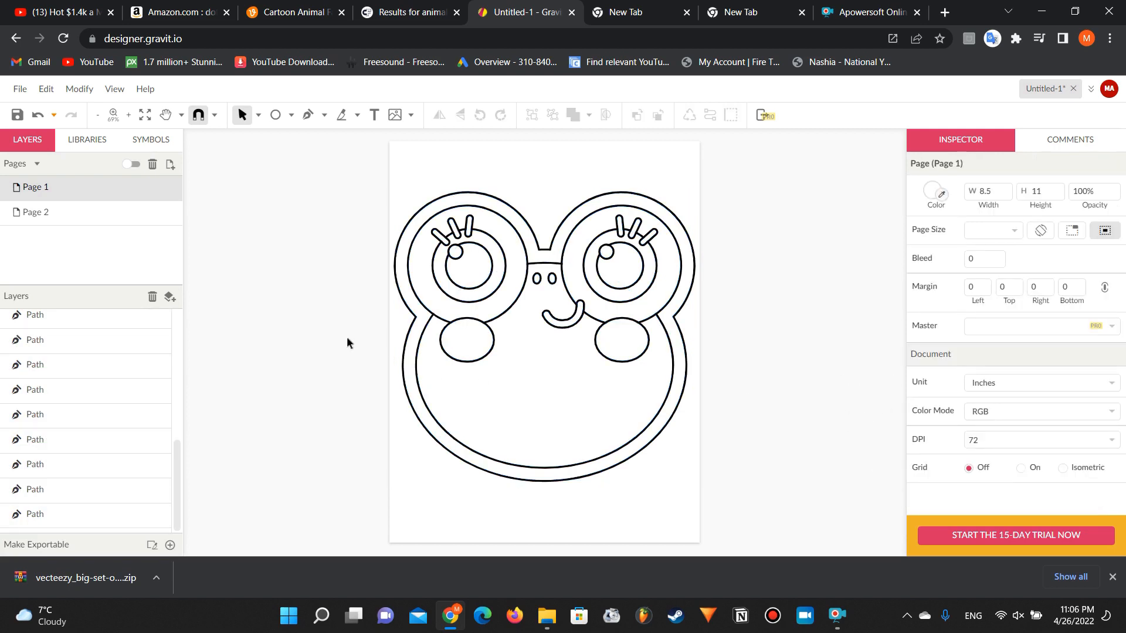
Step: Delete both cheek circles from the frog face outline
left_click(482, 347)
key("Escape")
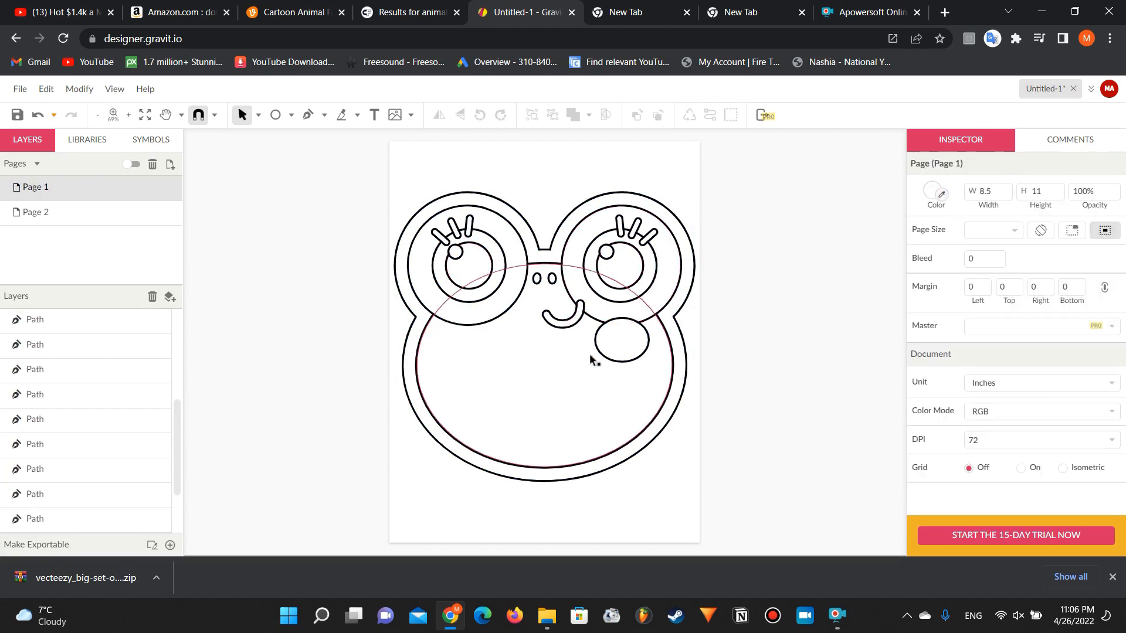
left_click(622, 348)
key("Delete")
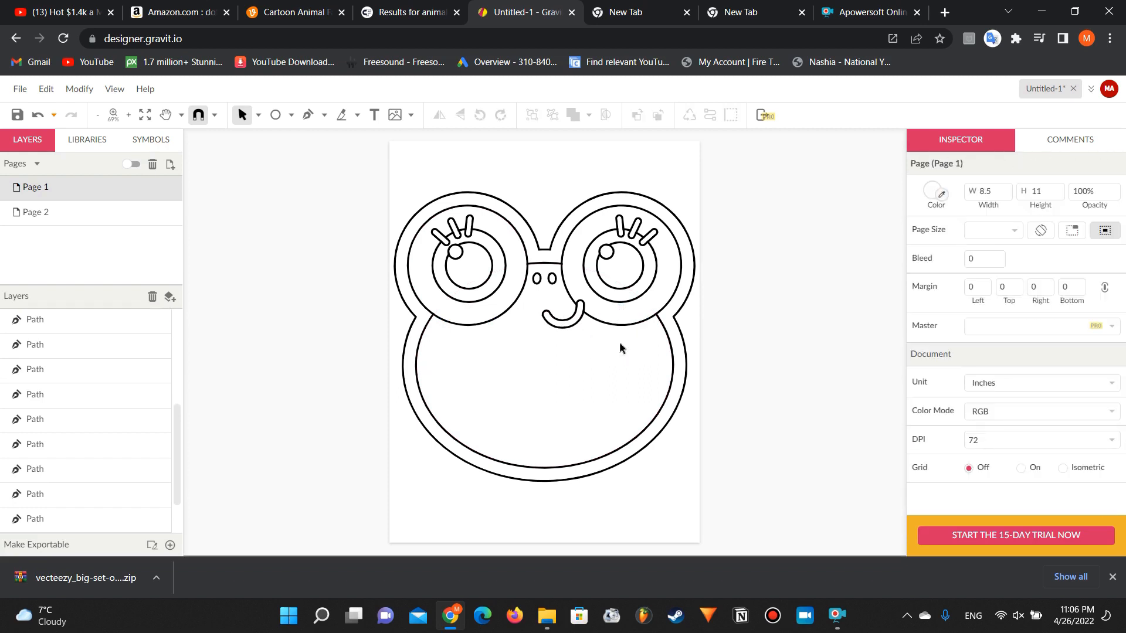
Step: Enlarge the small highlight circle in each of the frog's eyes to about 0.93 by 0.93 inches
left_click(455, 254)
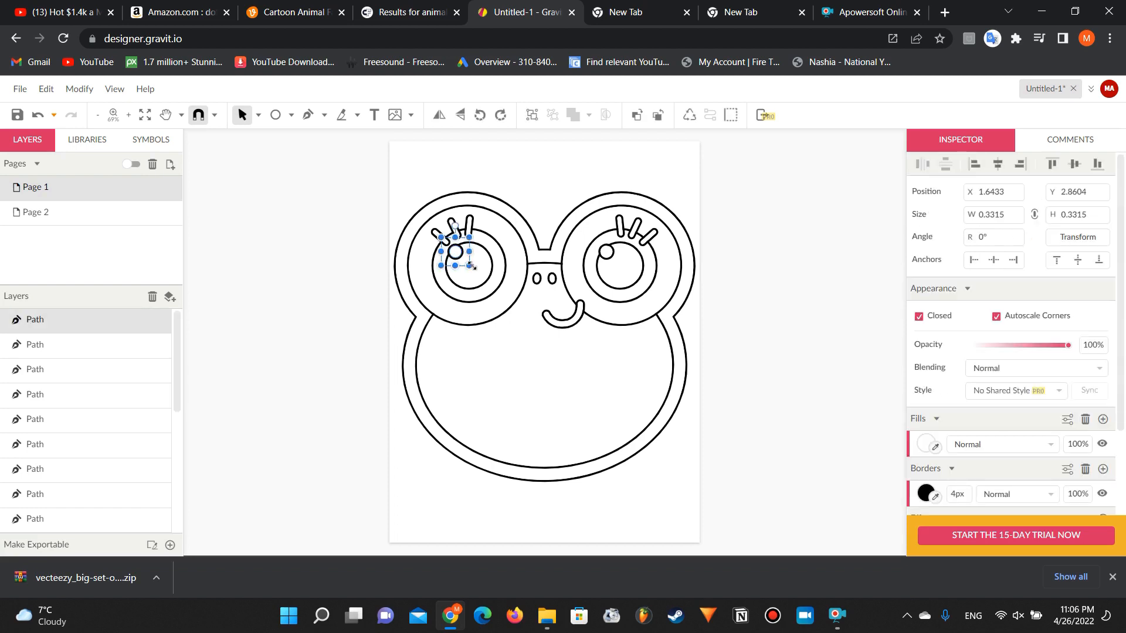
left_click_drag(471, 267, 489, 276)
left_click(612, 257)
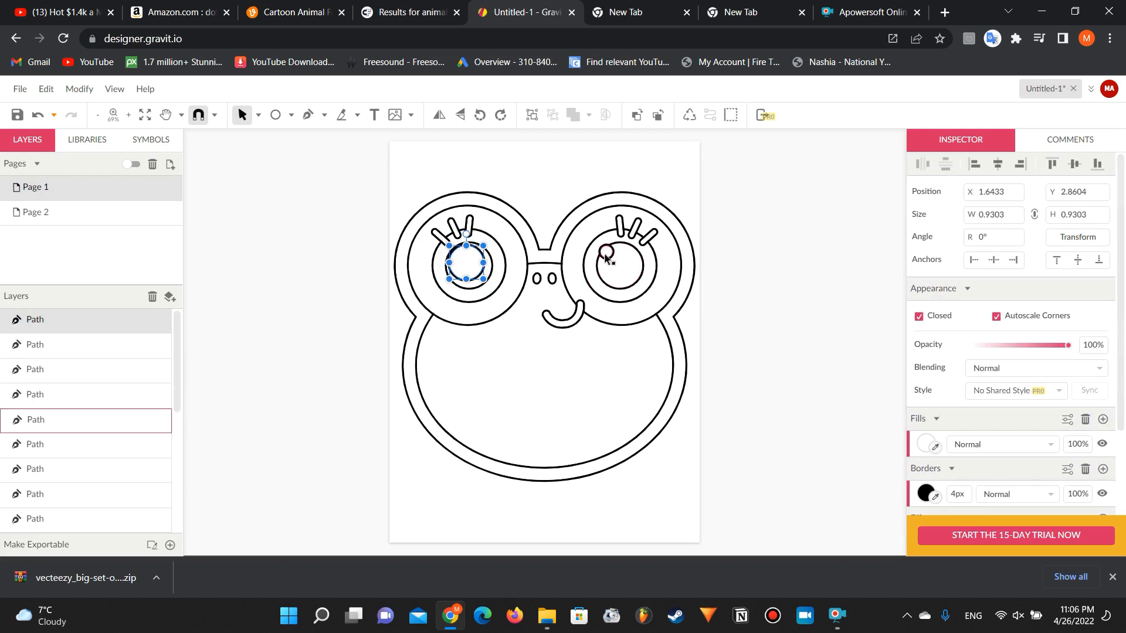
left_click_drag(620, 266, 644, 287)
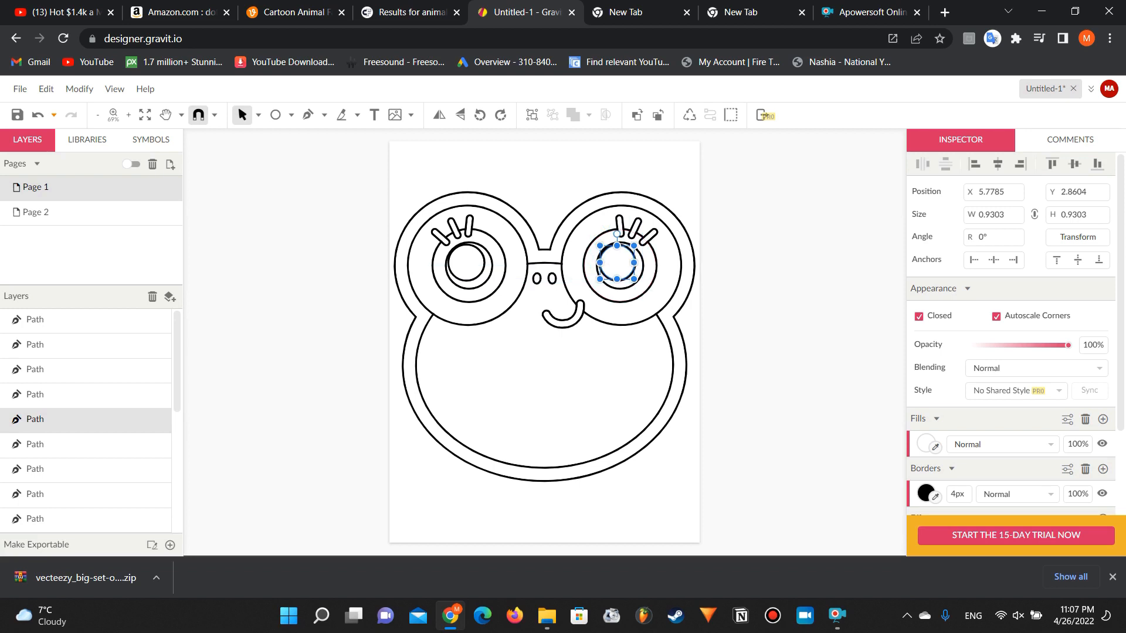
Step: Fill the innermost circle of both frog eyes with black (#000000) and deselect
left_click(290, 279)
left_click(470, 268)
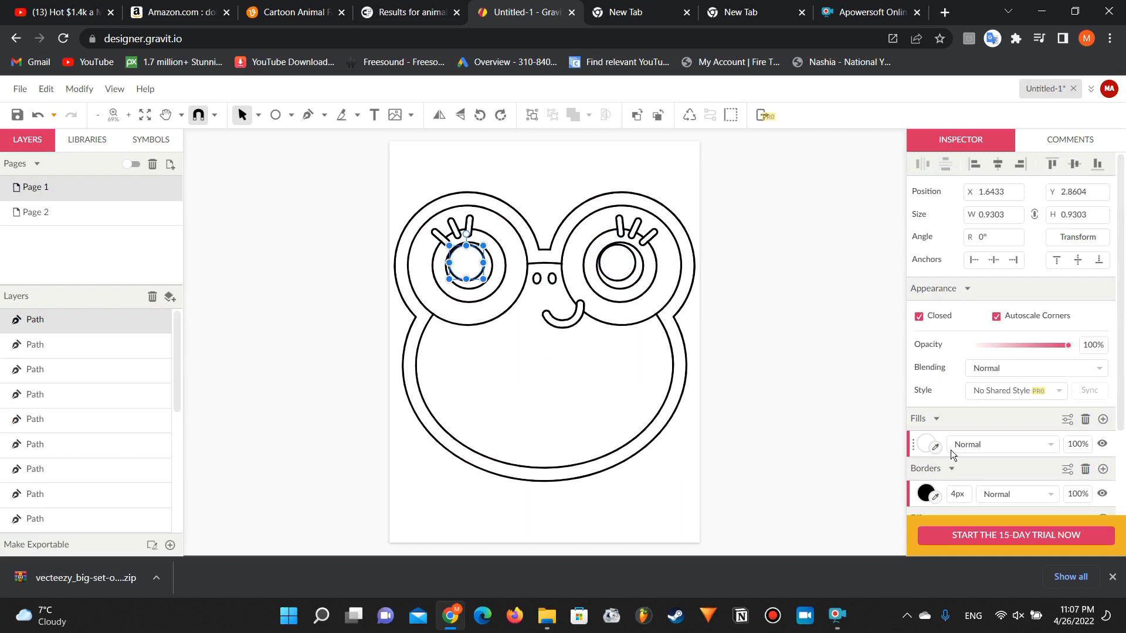
left_click(919, 443)
left_click(940, 406)
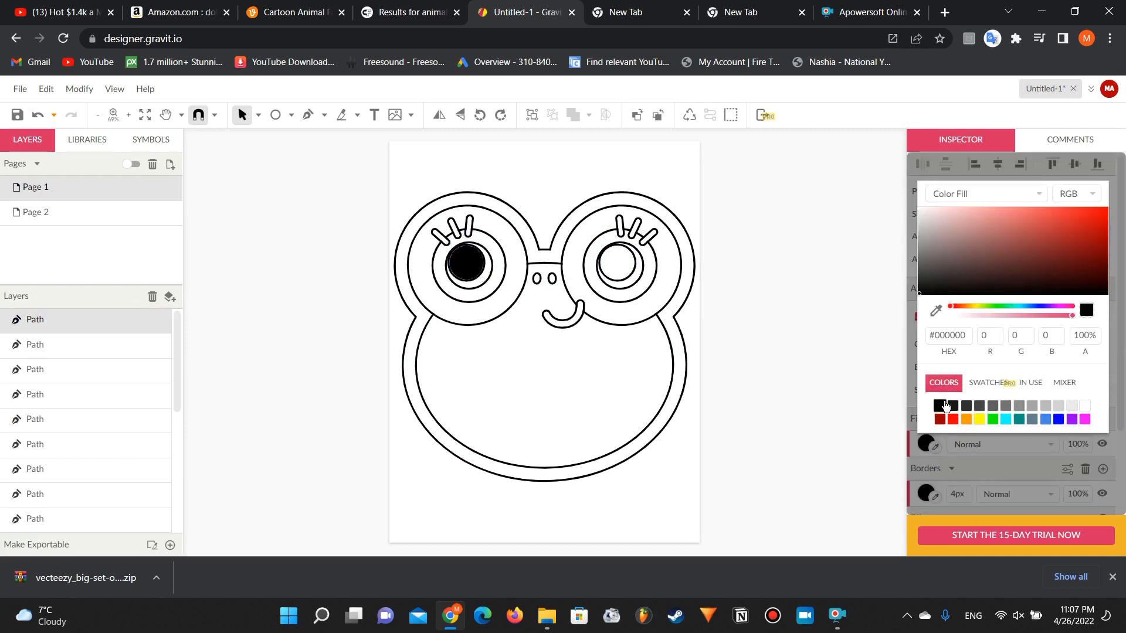
left_click(623, 256)
left_click(623, 256)
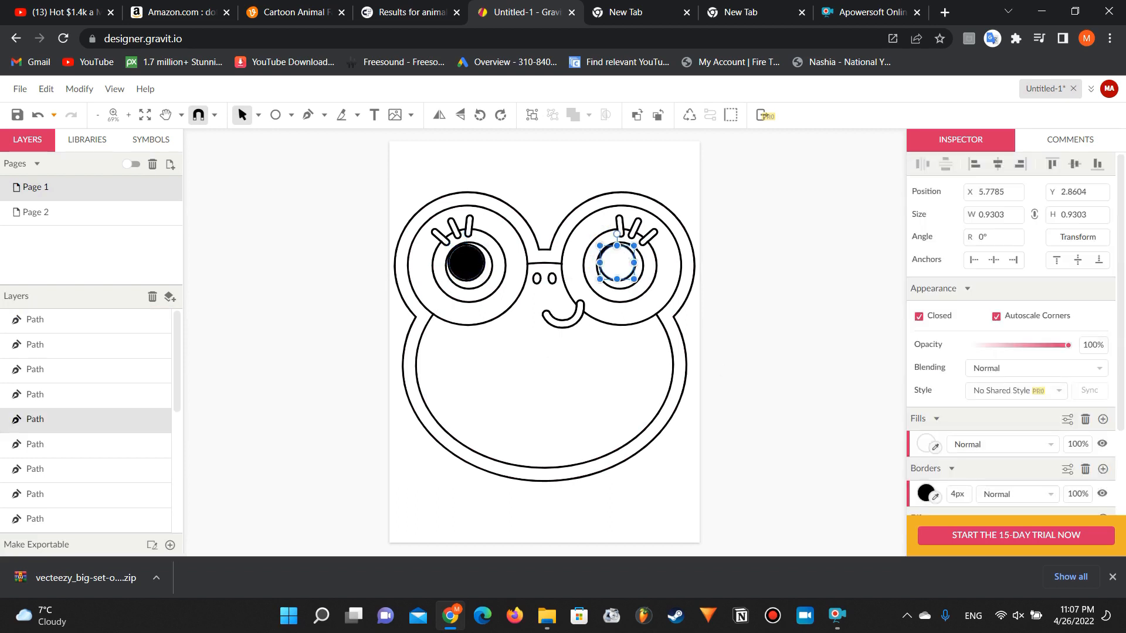
left_click(926, 444)
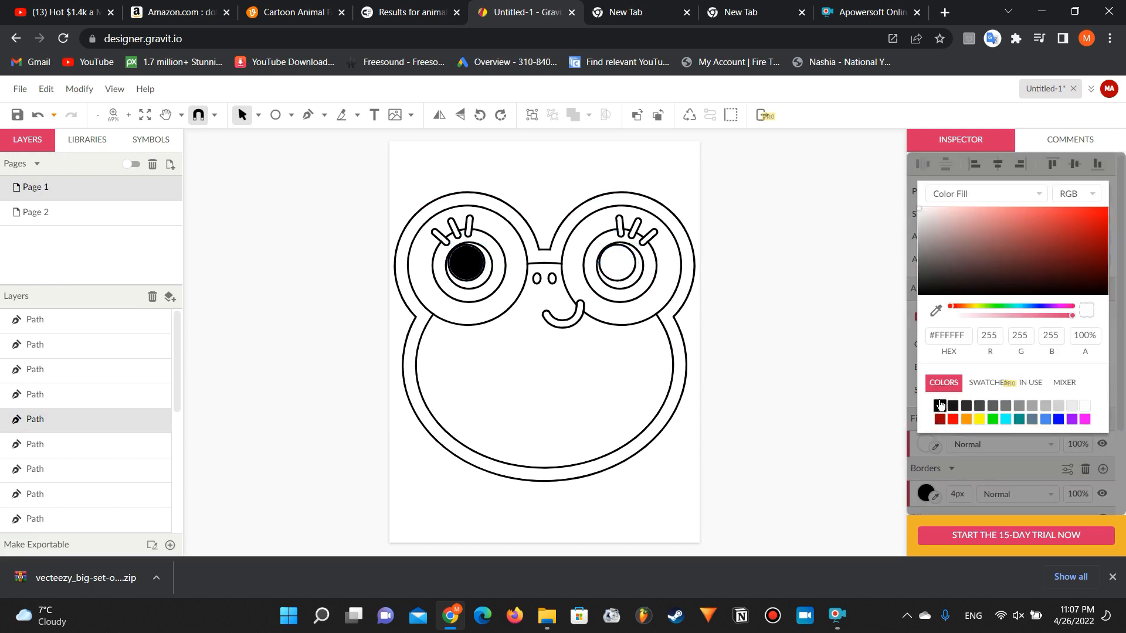
left_click(939, 406)
left_click(796, 296)
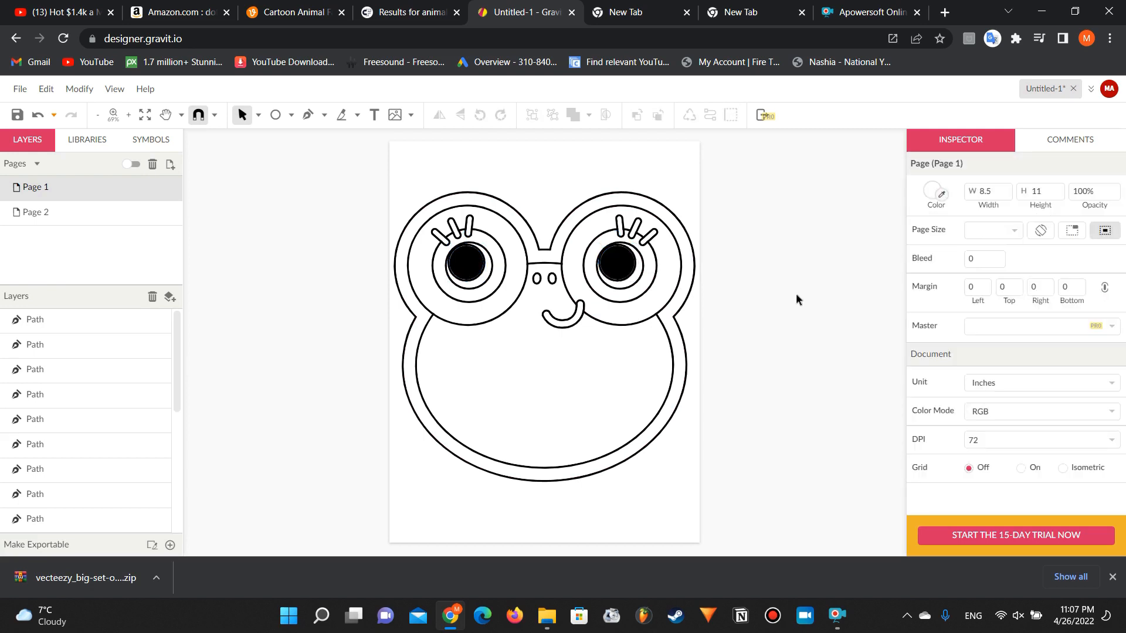
Step: Enlarge the frog's mouth to about 2.6 by 1.3 inches, rotated -16.4°, and place it centrally below the nostrils
left_click(570, 323)
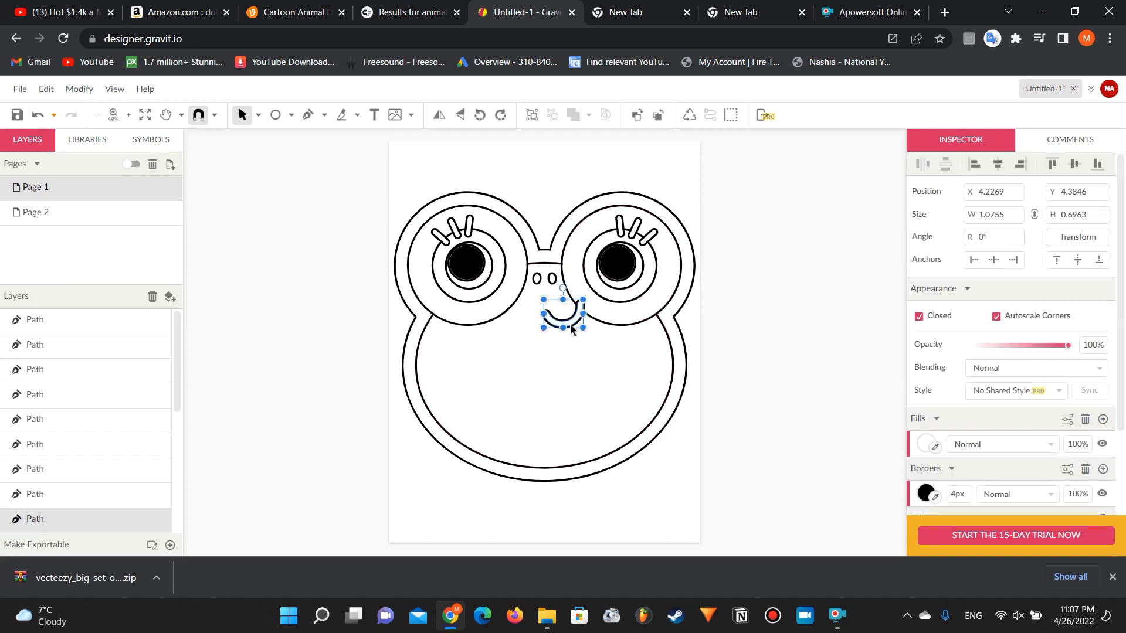
left_click_drag(578, 324, 593, 306)
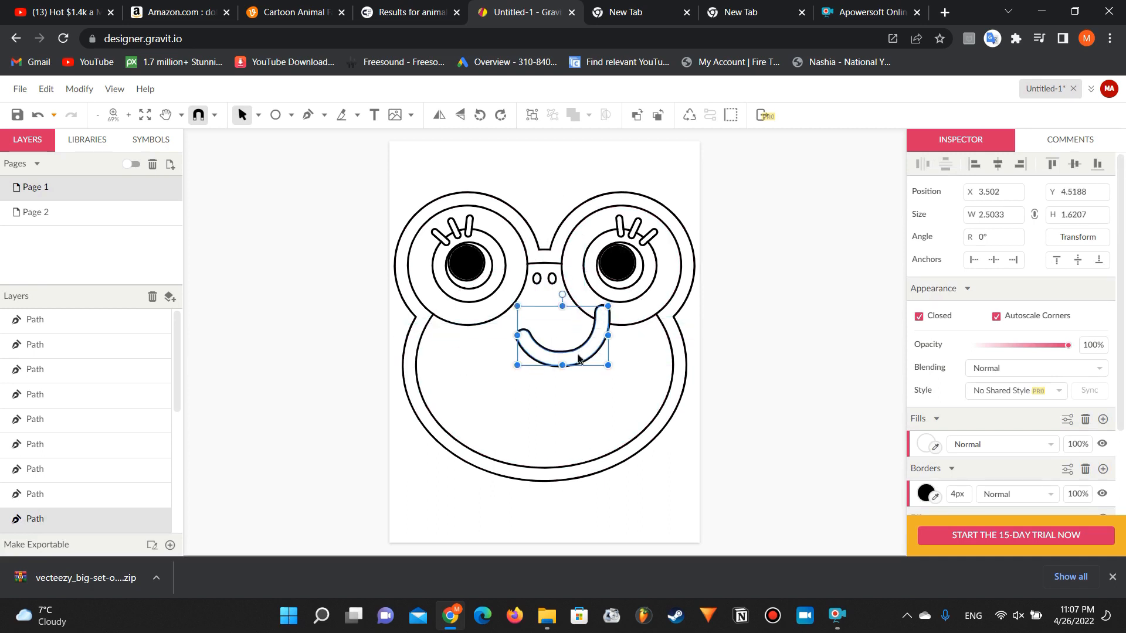
left_click_drag(578, 354, 554, 360)
left_click_drag(539, 300, 553, 302)
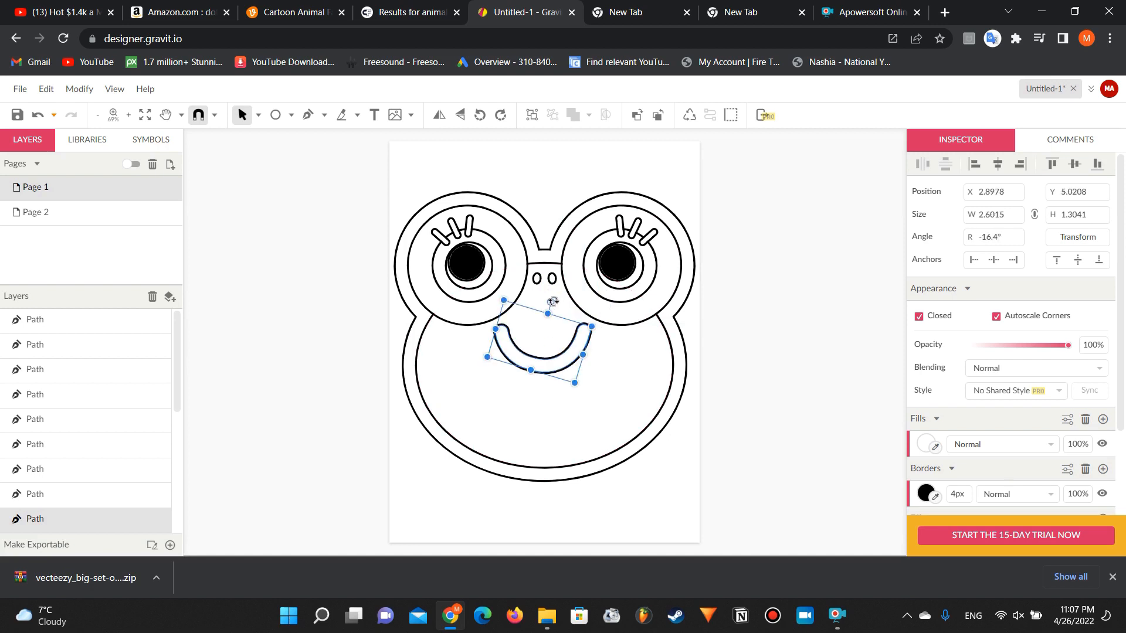
left_click(553, 350)
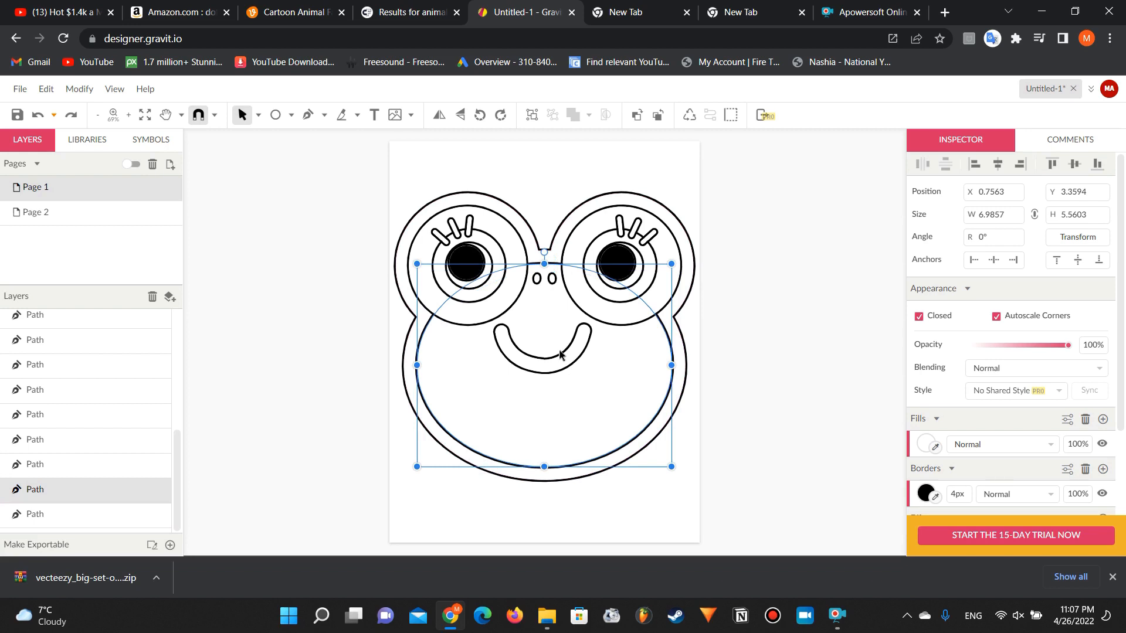
left_click(534, 364)
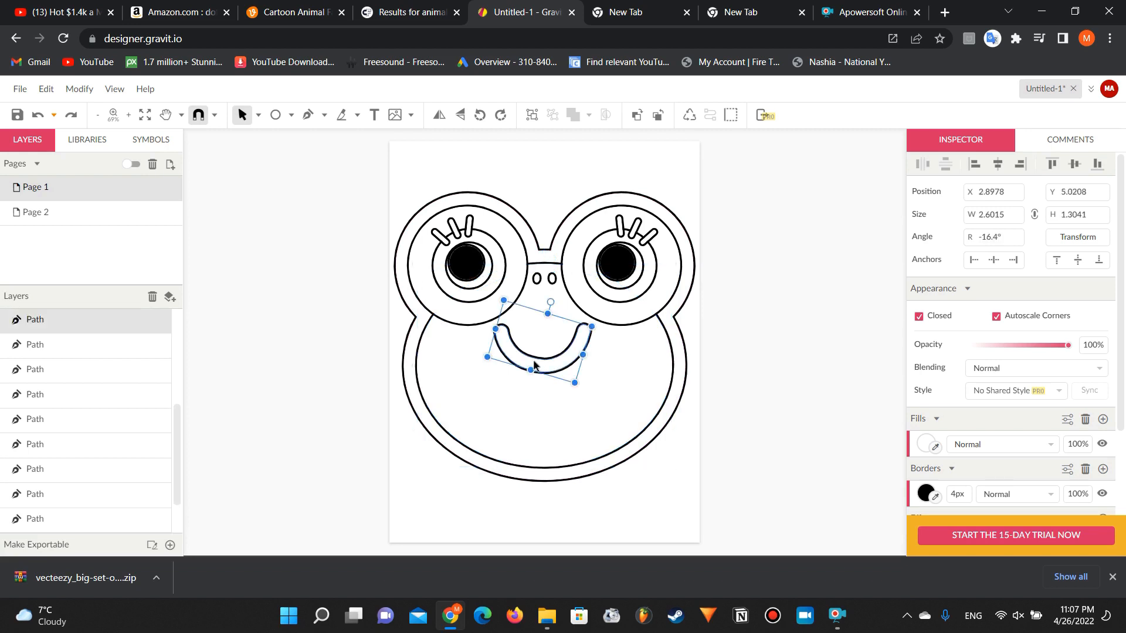
left_click_drag(534, 364, 540, 369)
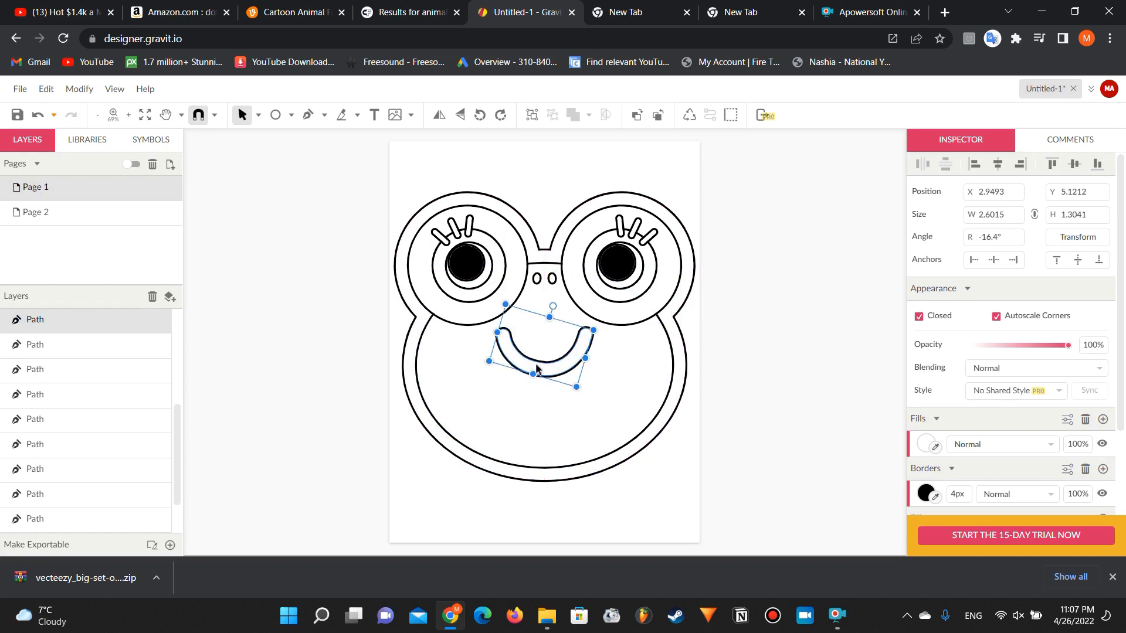
left_click(315, 331)
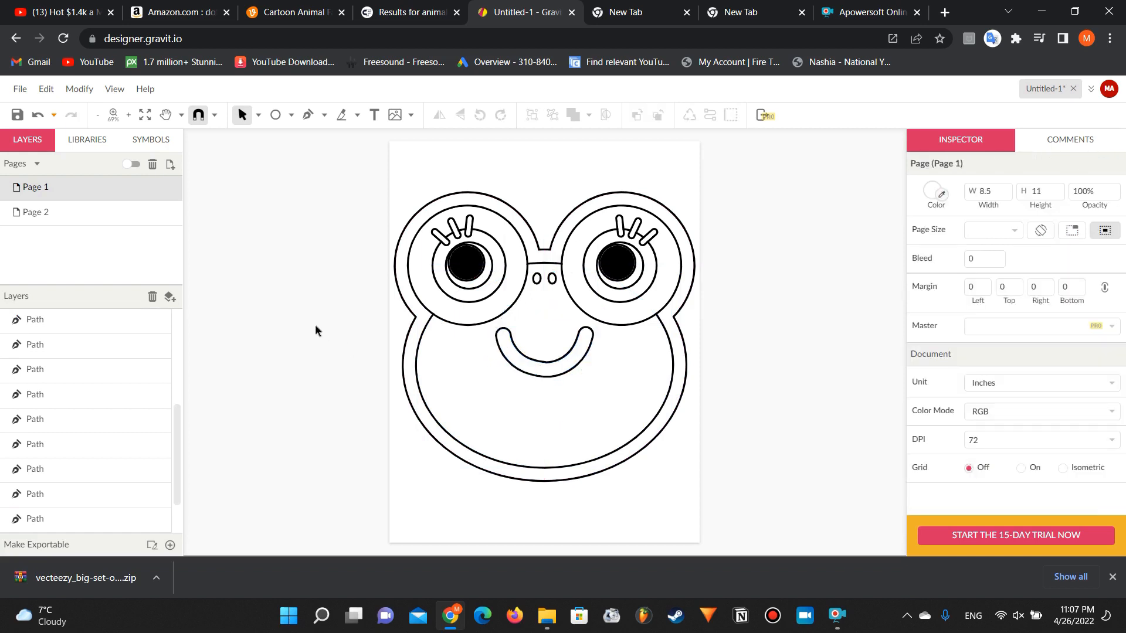
Step: Delete the frog's outermost head outline and scale the remaining parts together to about 7.43 by 7.13 inches
left_click(520, 219)
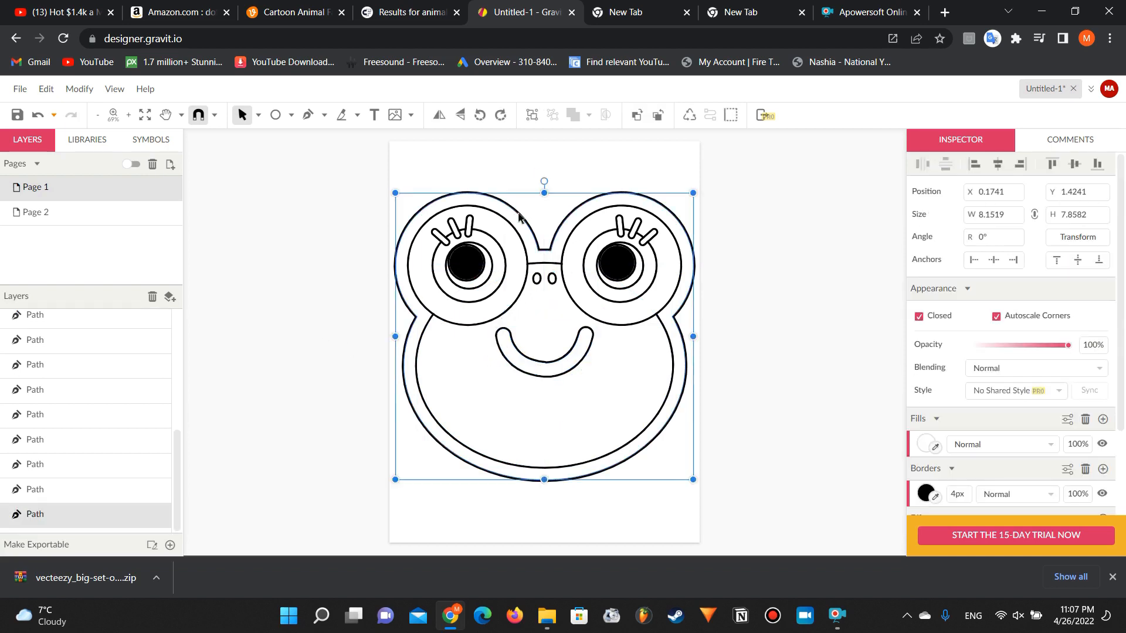
key("Delete")
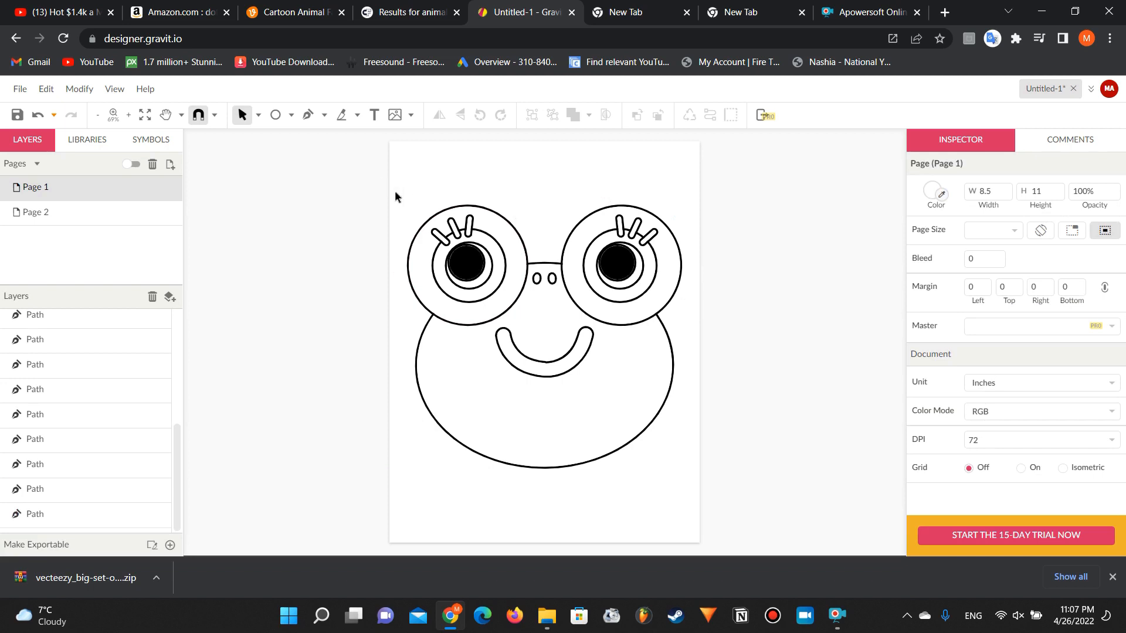
left_click_drag(395, 196, 704, 490)
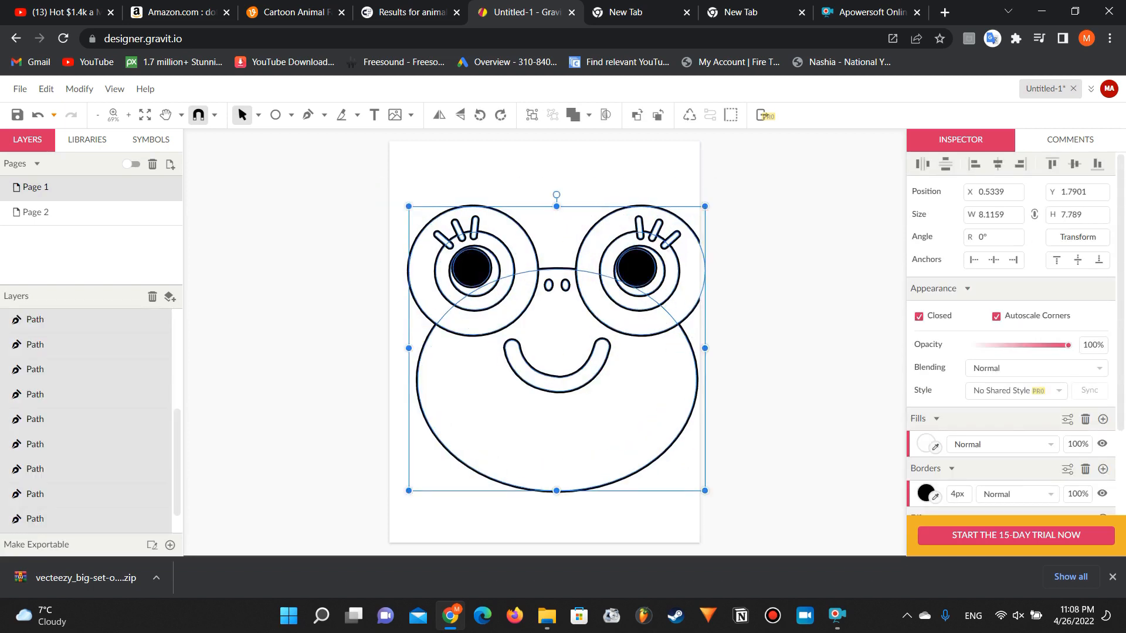
left_click_drag(622, 426, 611, 421)
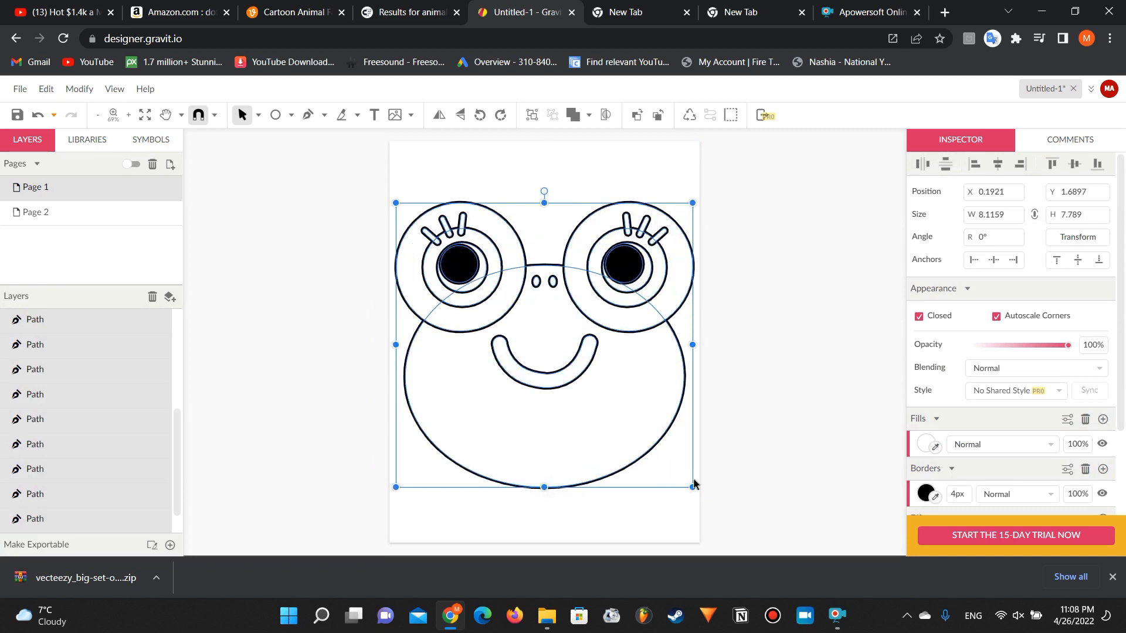
left_click_drag(694, 486, 668, 463)
left_click_drag(550, 388, 566, 394)
left_click(357, 333)
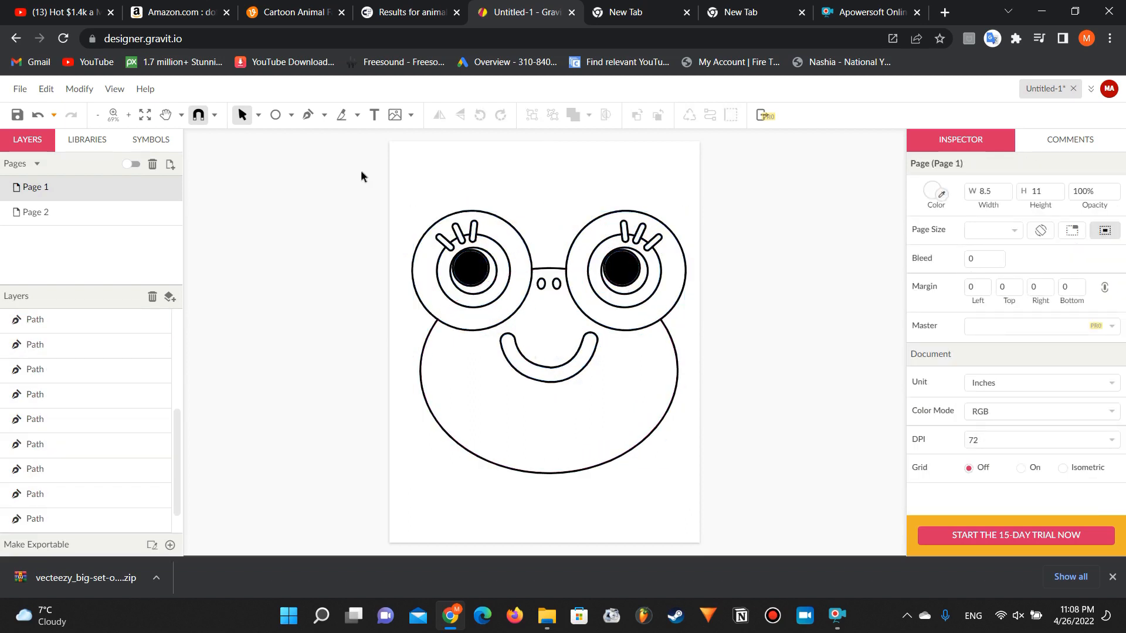
Step: Move all the frog parts together so the face is centred horizontally on the page, and deselect them
left_click_drag(360, 170, 706, 452)
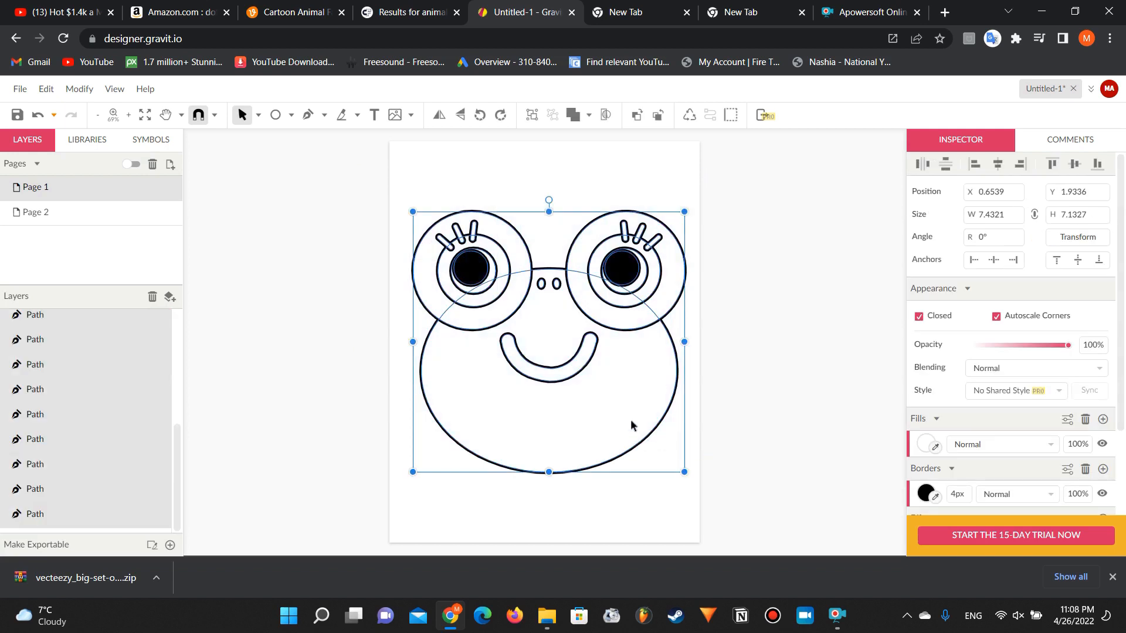
left_click_drag(631, 423, 623, 419)
left_click(298, 375)
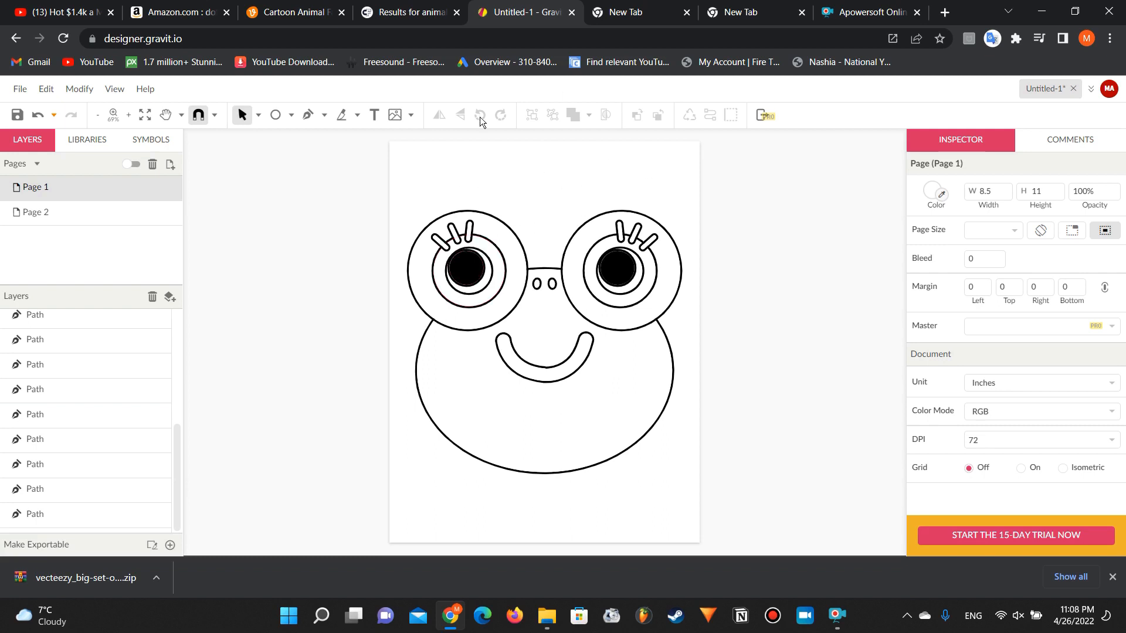
Step: Switch to Amazon and examine the dot circles in the sample pages of the Dinosaurs ABC Dot Markers Activity Book
left_click(182, 11)
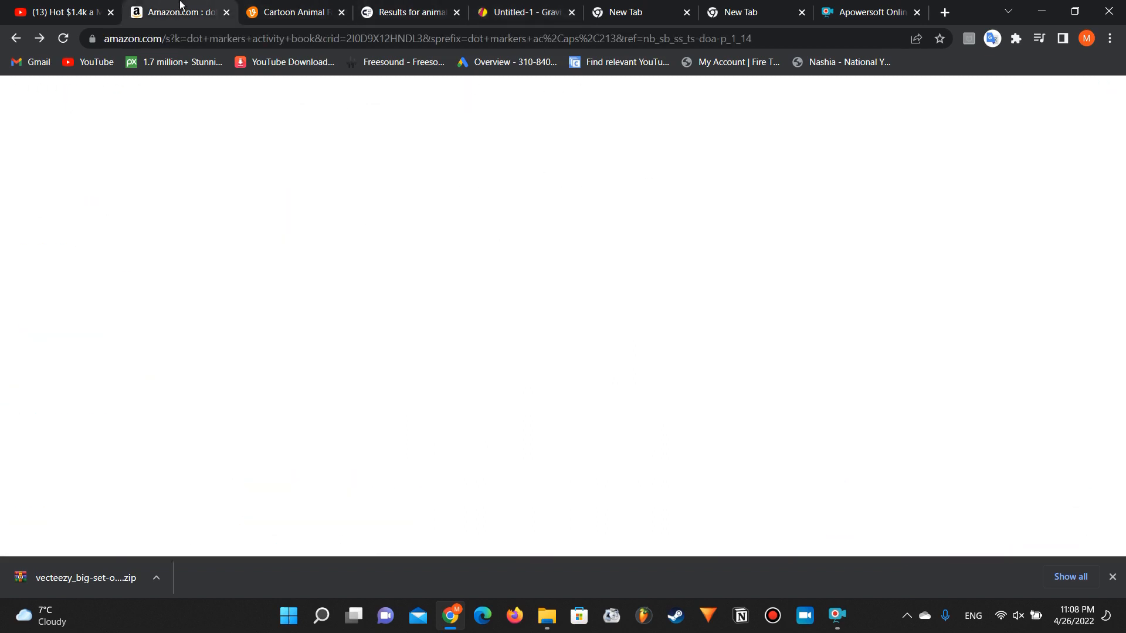
scroll(405, 333, "down", 12)
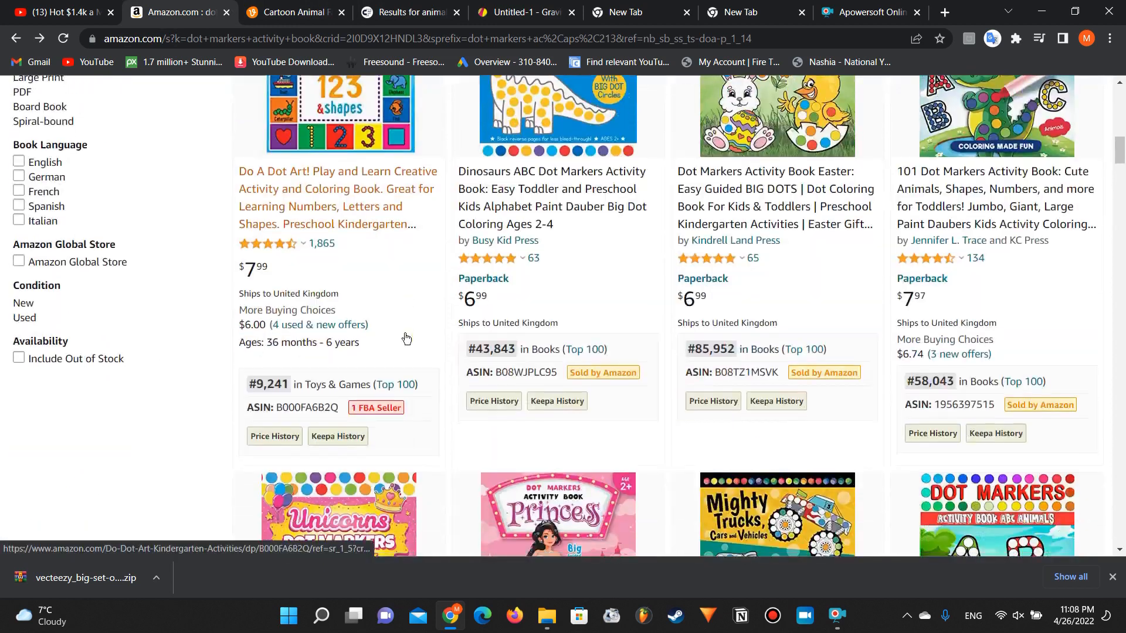
scroll(550, 229, "up", 3)
mouse_move(550, 229)
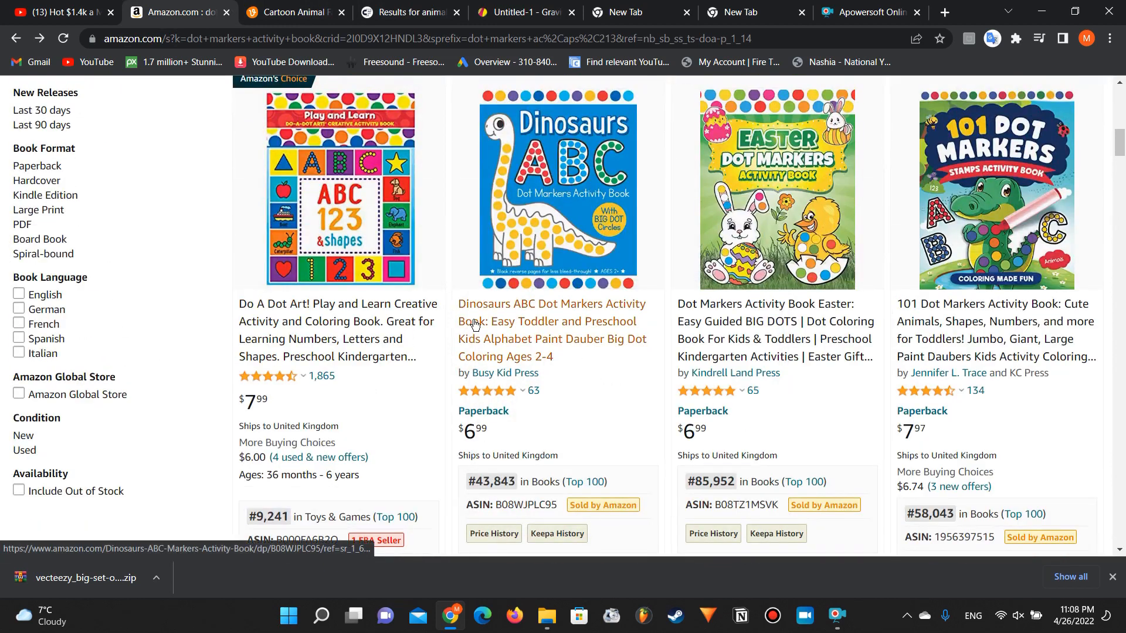
left_click(474, 321)
scroll(139, 325, "down", 1)
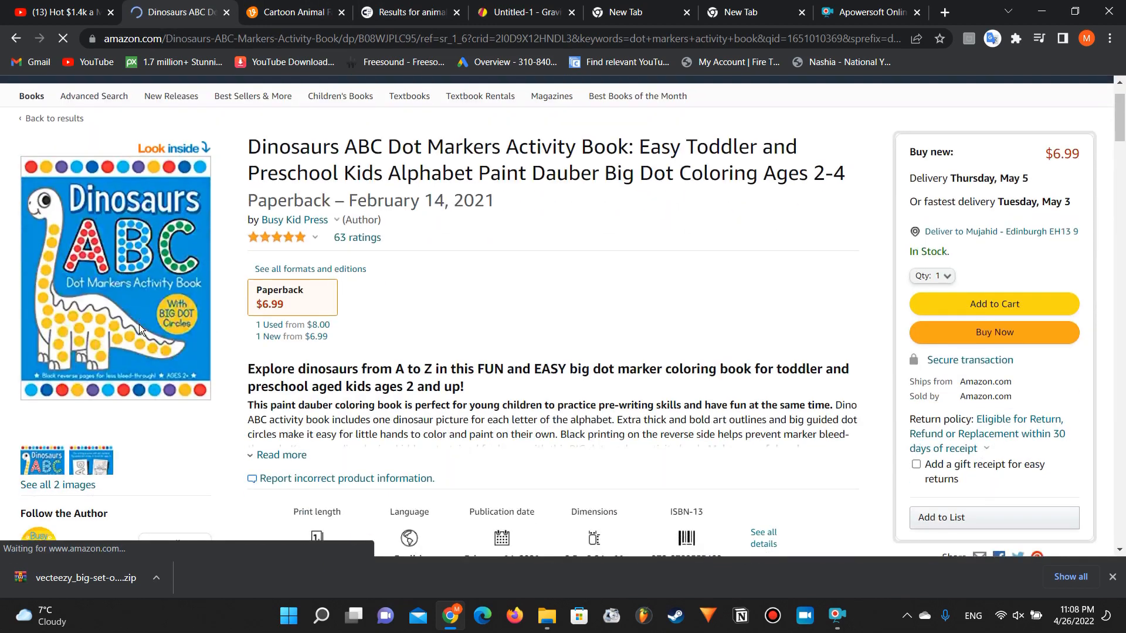
left_click(183, 151)
scroll(261, 251, "down", 5)
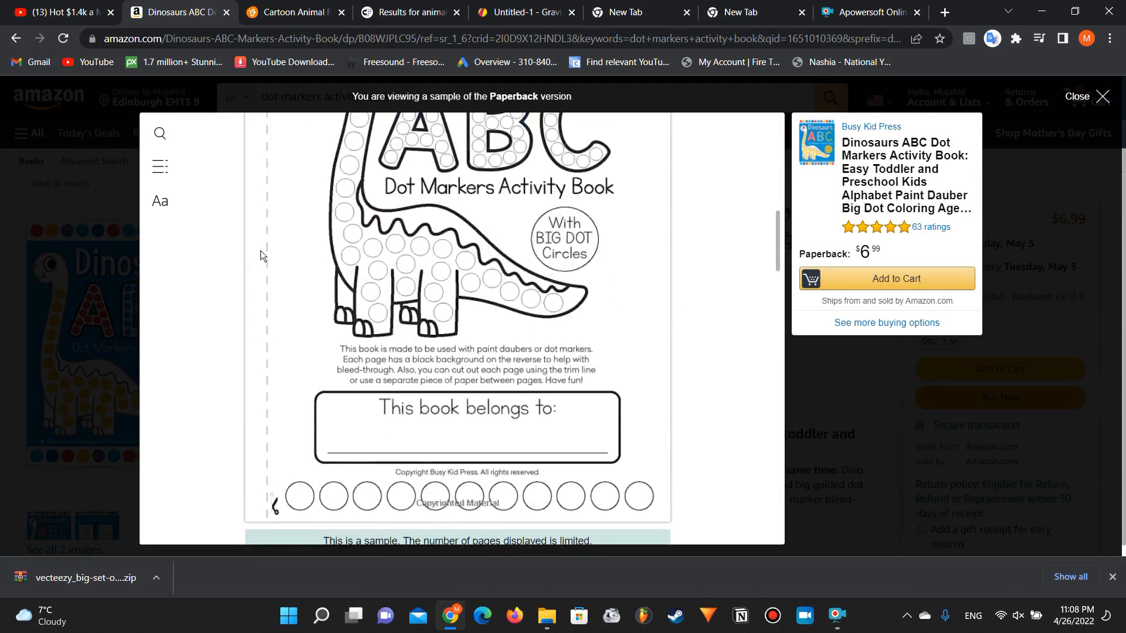
scroll(261, 251, "down", 7)
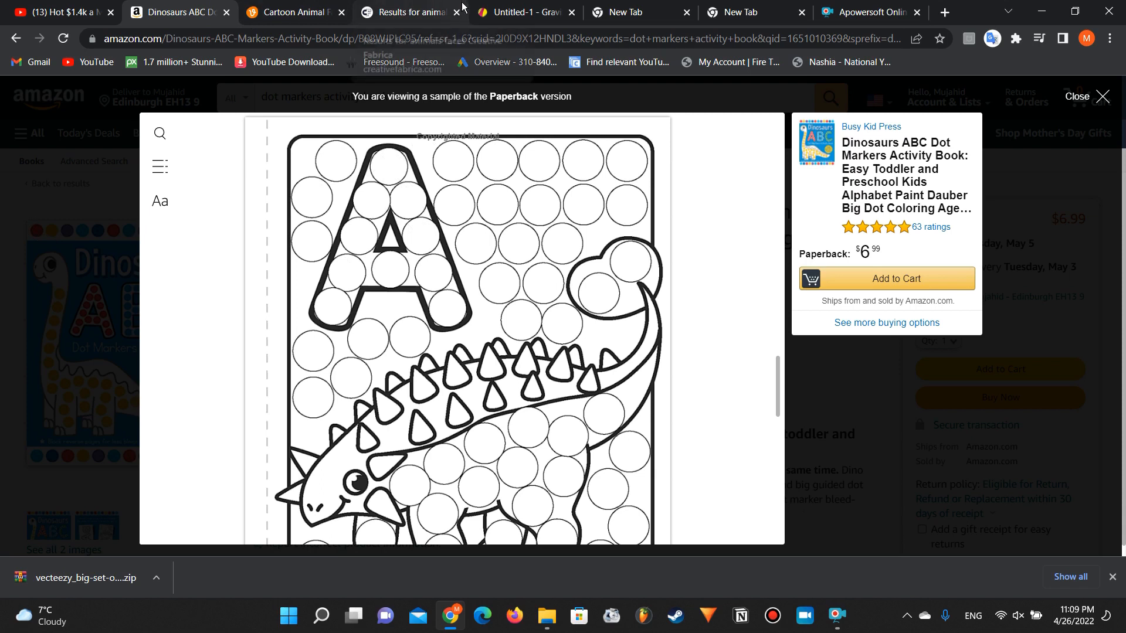
Step: Search Google for "dot markers common size" in an empty browser tab
left_click(518, 8)
left_click(620, 7)
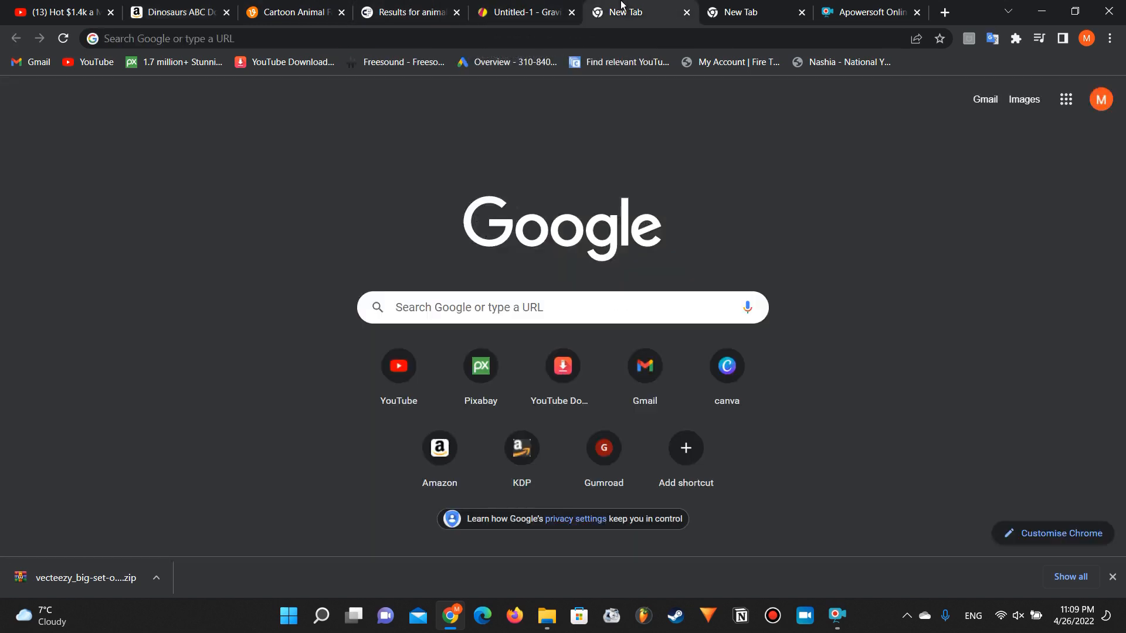
left_click(498, 12)
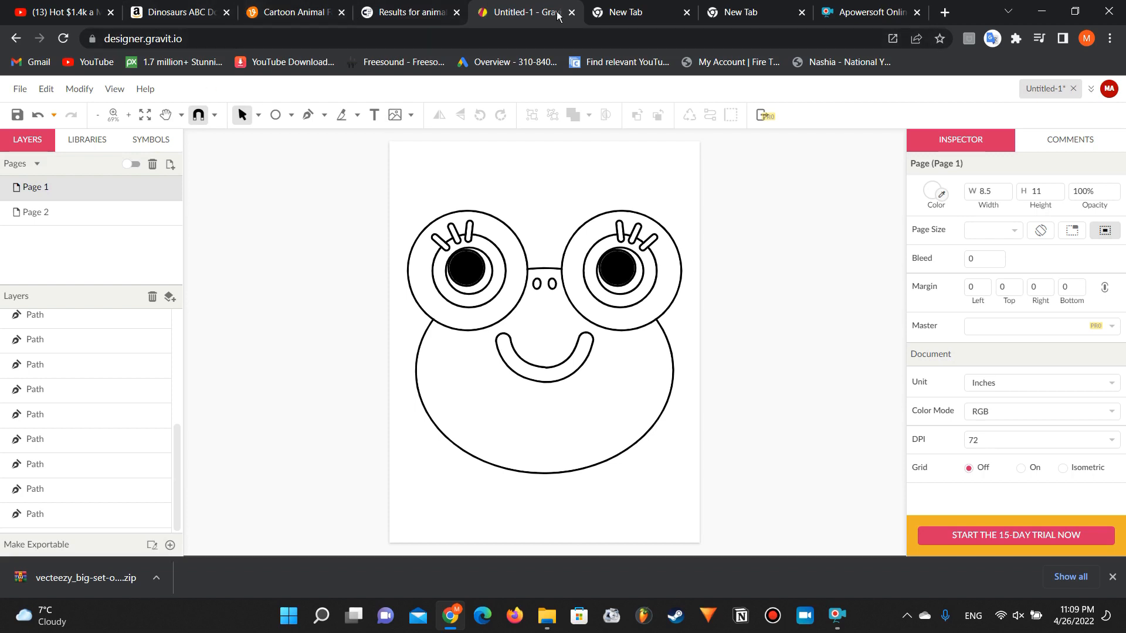
left_click(623, 7)
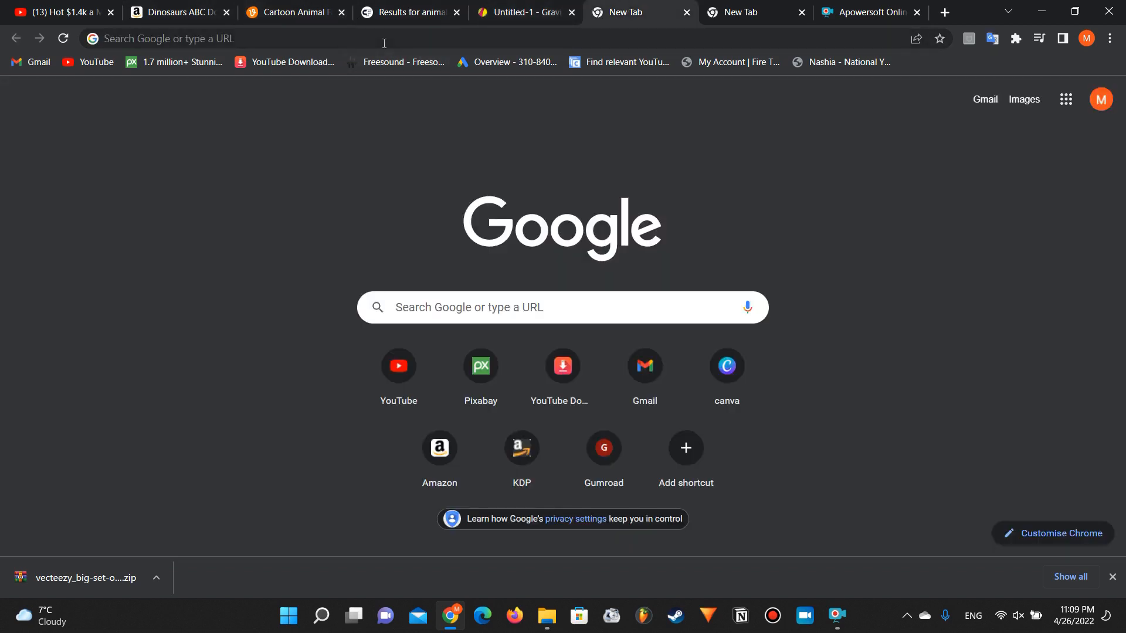
left_click(384, 43)
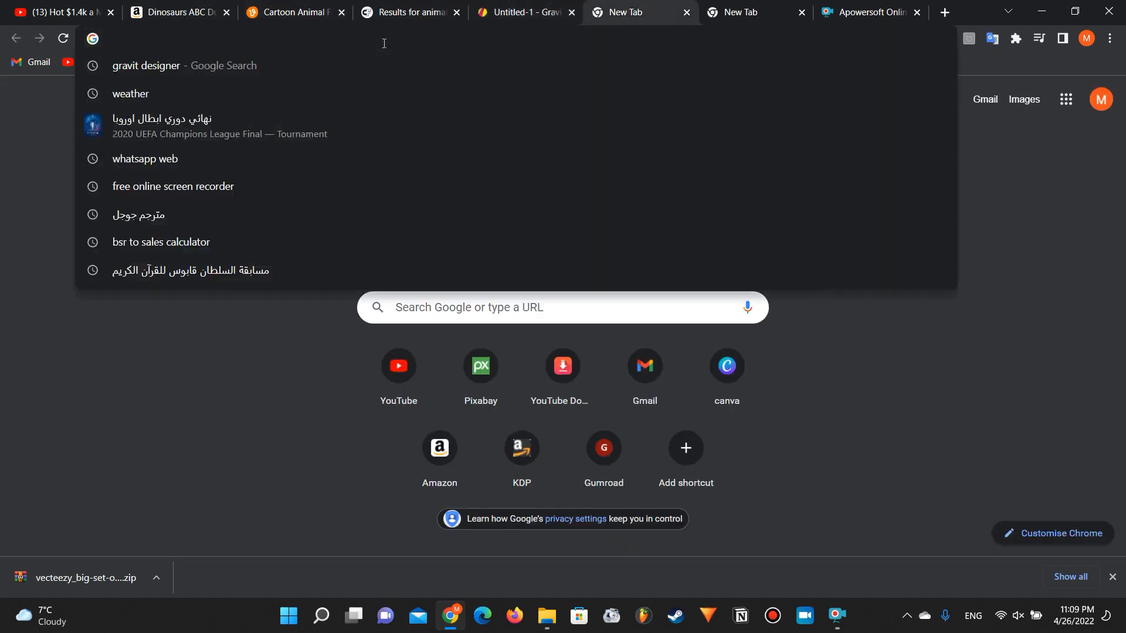
type("dot mar")
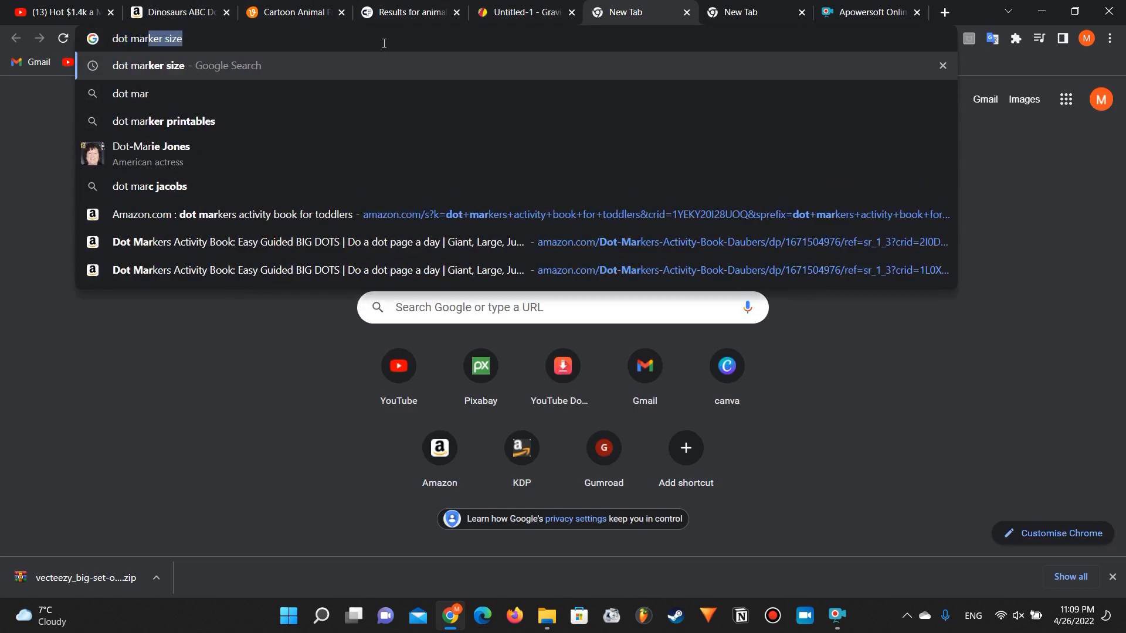
type("kers ")
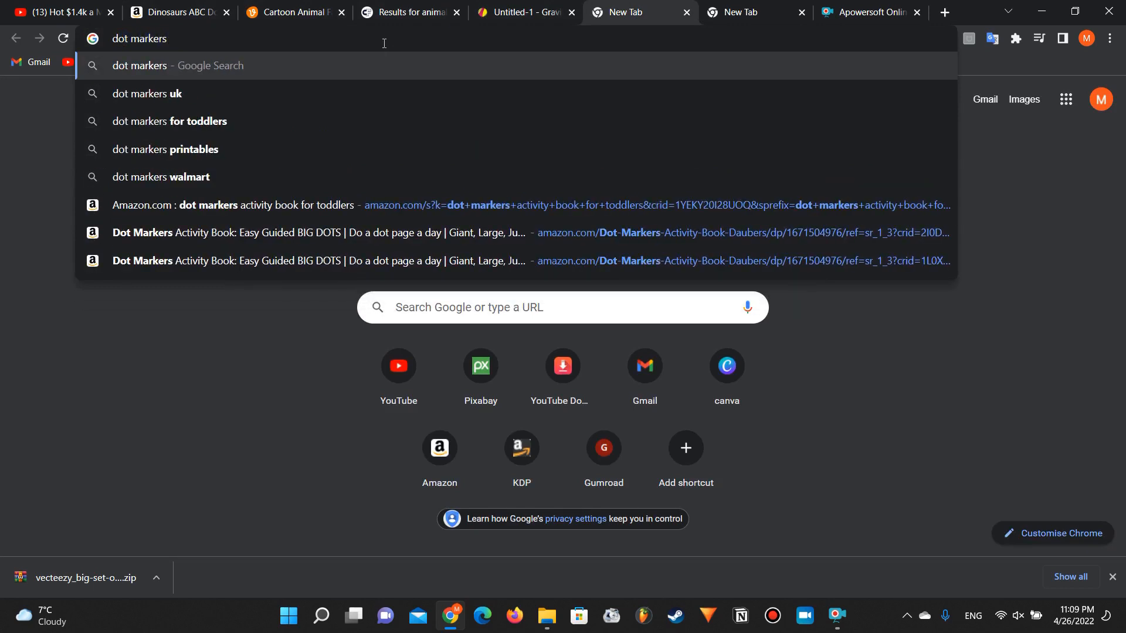
type("common ")
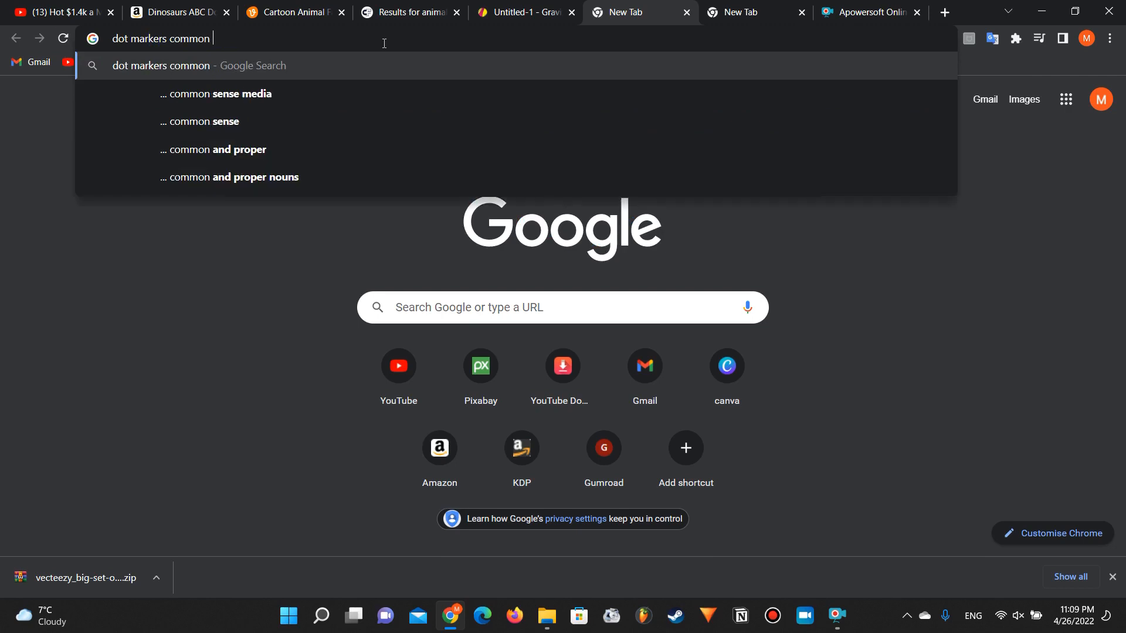
type("size")
key("Return")
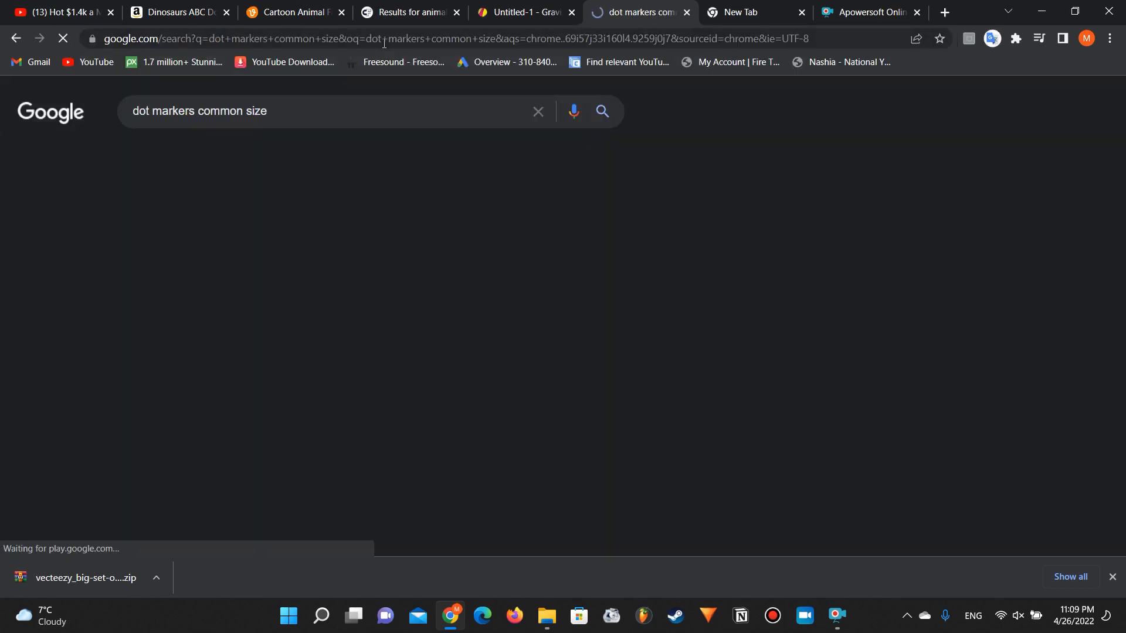
Step: Look through the Google results for information on common dot marker sizes
scroll(77, 273, "down", 4)
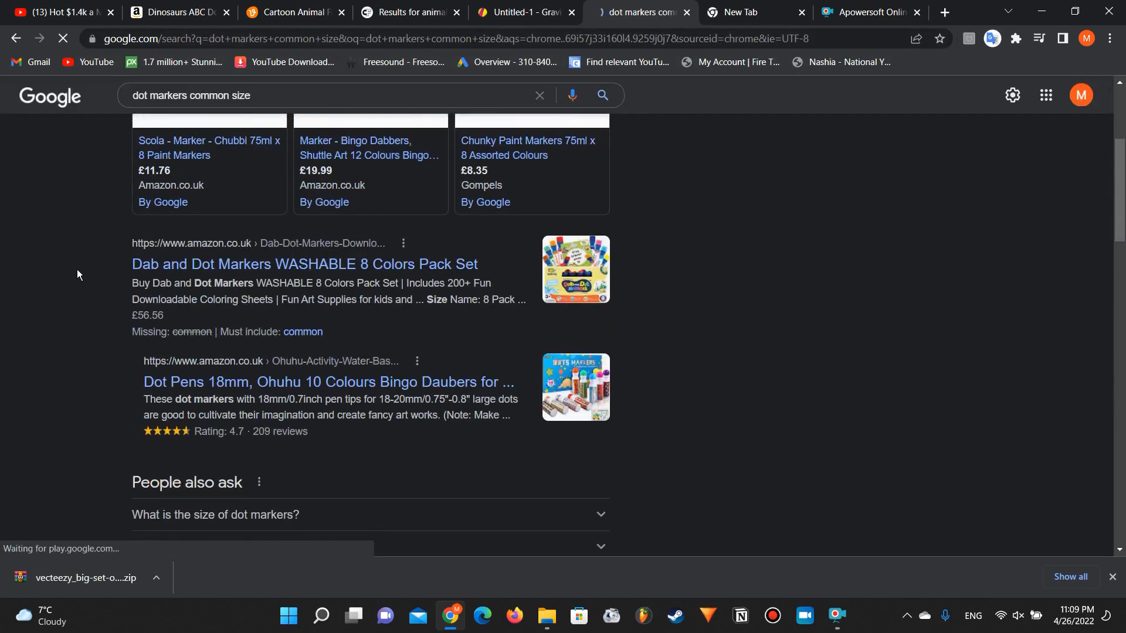
scroll(78, 273, "up", 2)
scroll(77, 273, "down", 1)
scroll(78, 273, "up", 1)
scroll(77, 274, "down", 1)
scroll(78, 274, "up", 1)
scroll(77, 274, "down", 1)
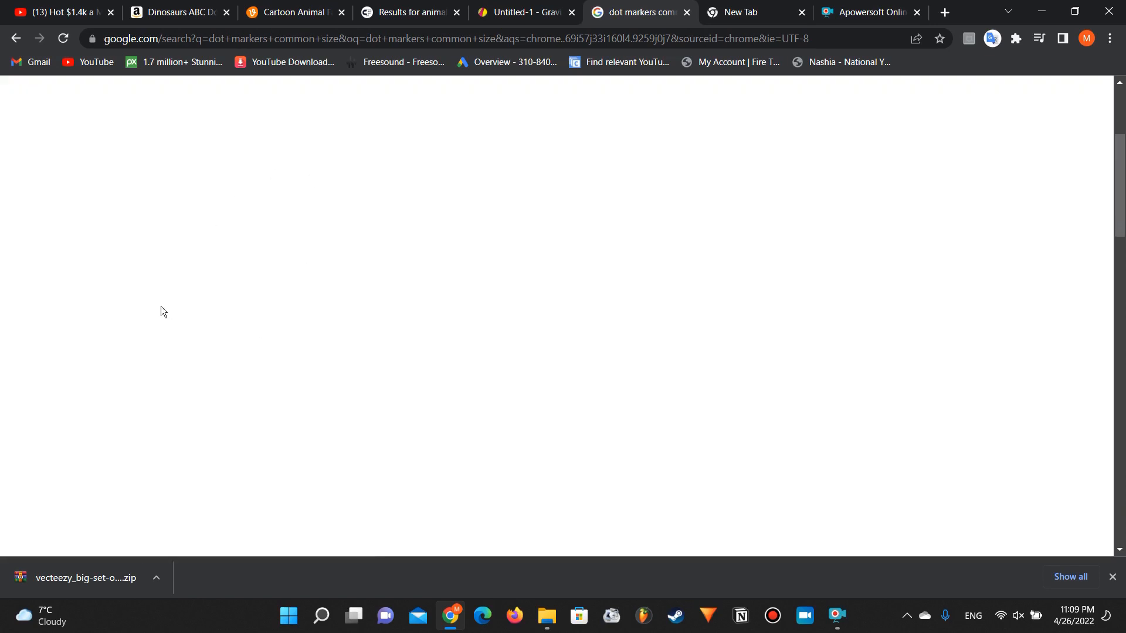
Step: Go back to the empty tab page and repeat the Google search for "dot markers common size"
scroll(161, 306, "left", 5)
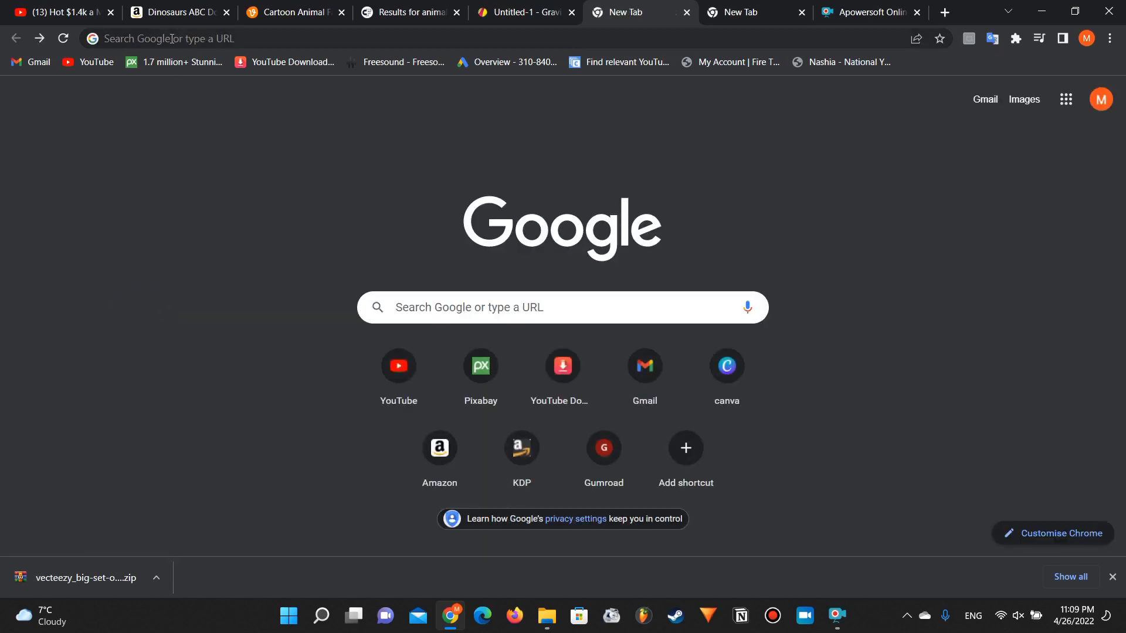
left_click(171, 38)
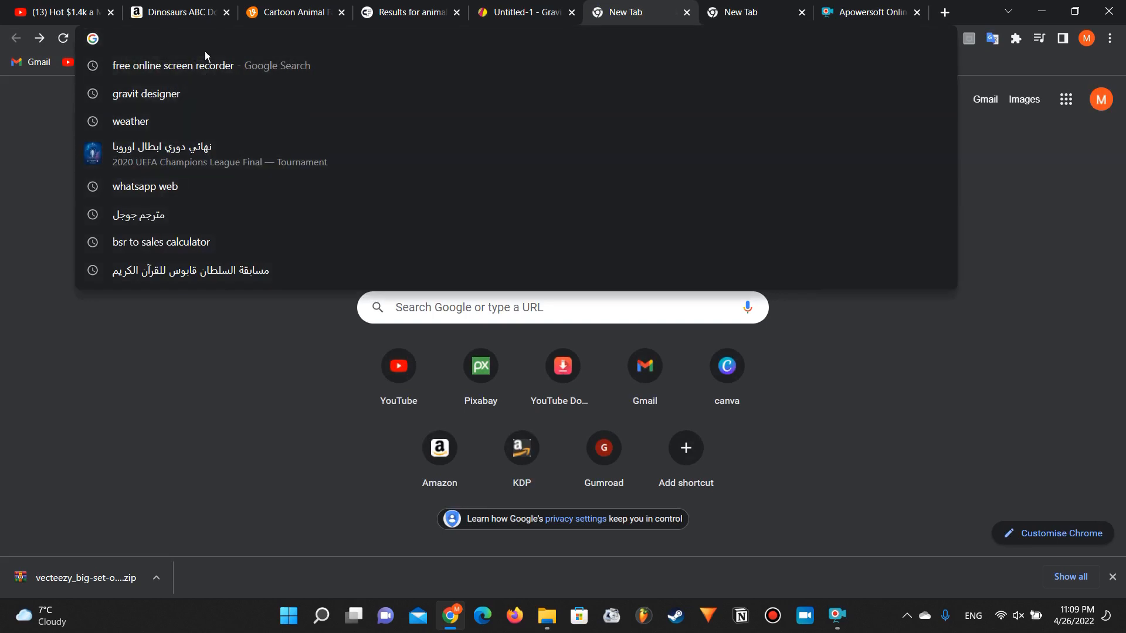
type("d")
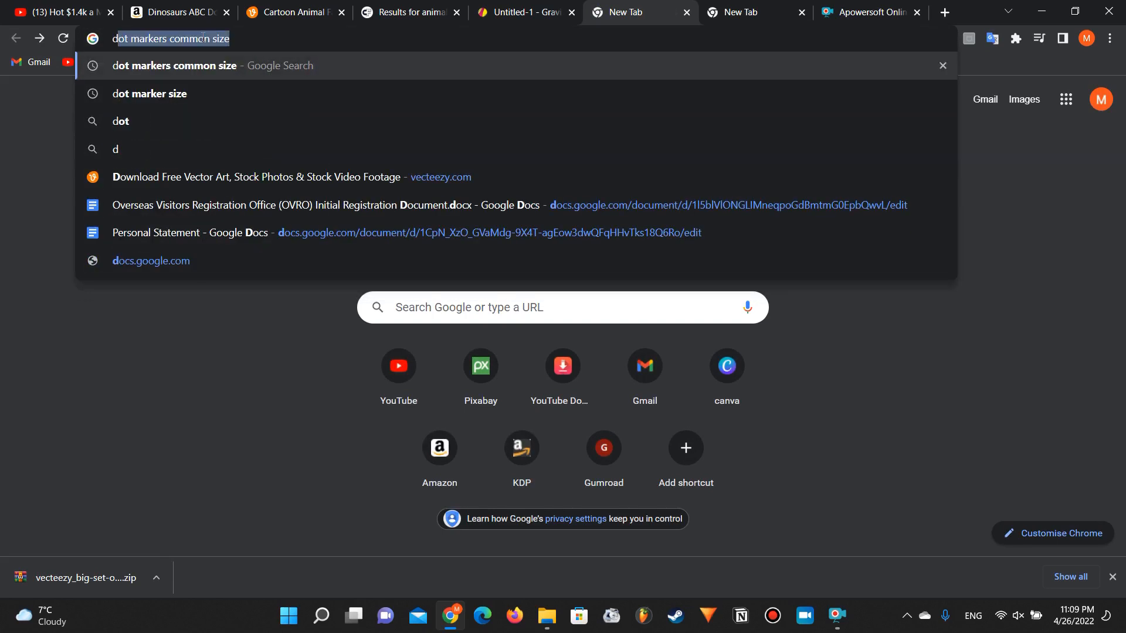
type("ot markers common size")
key("Return")
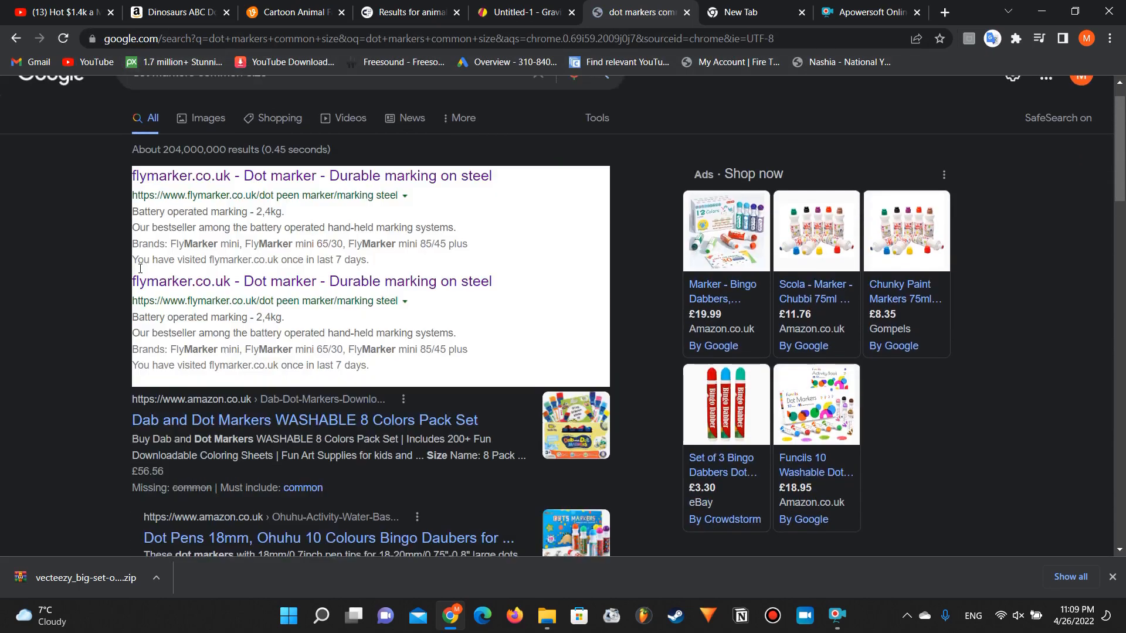
Step: Examine the search results for dot marker tip diameters, highlighting the sizes given in the two Ohuhu marker listings
scroll(140, 269, "down", 5)
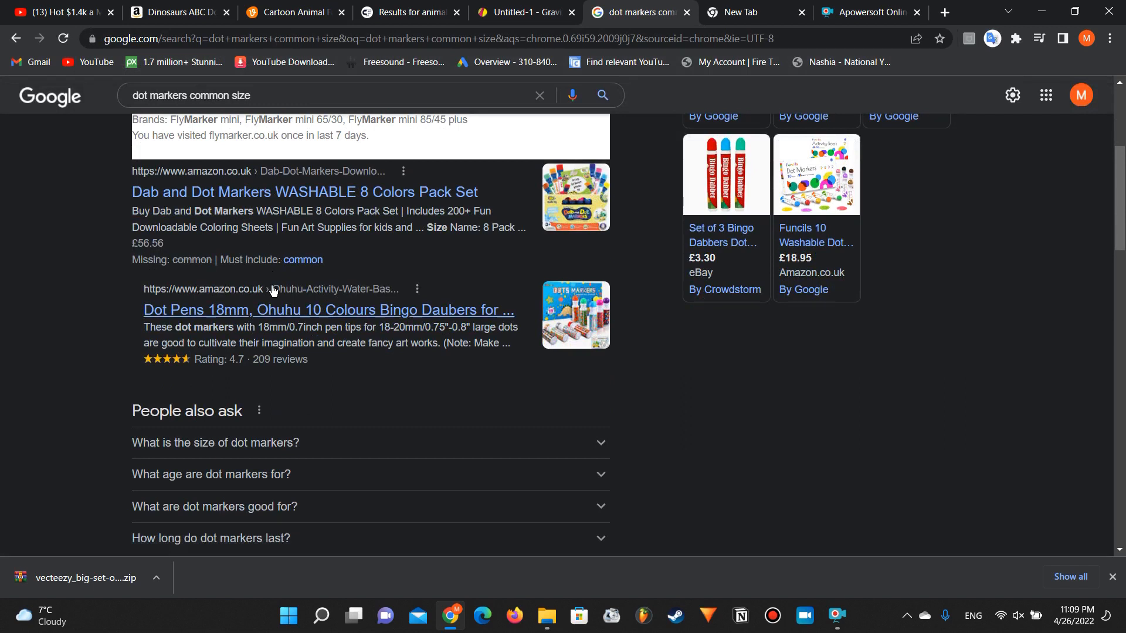
left_click_drag(257, 327, 286, 327)
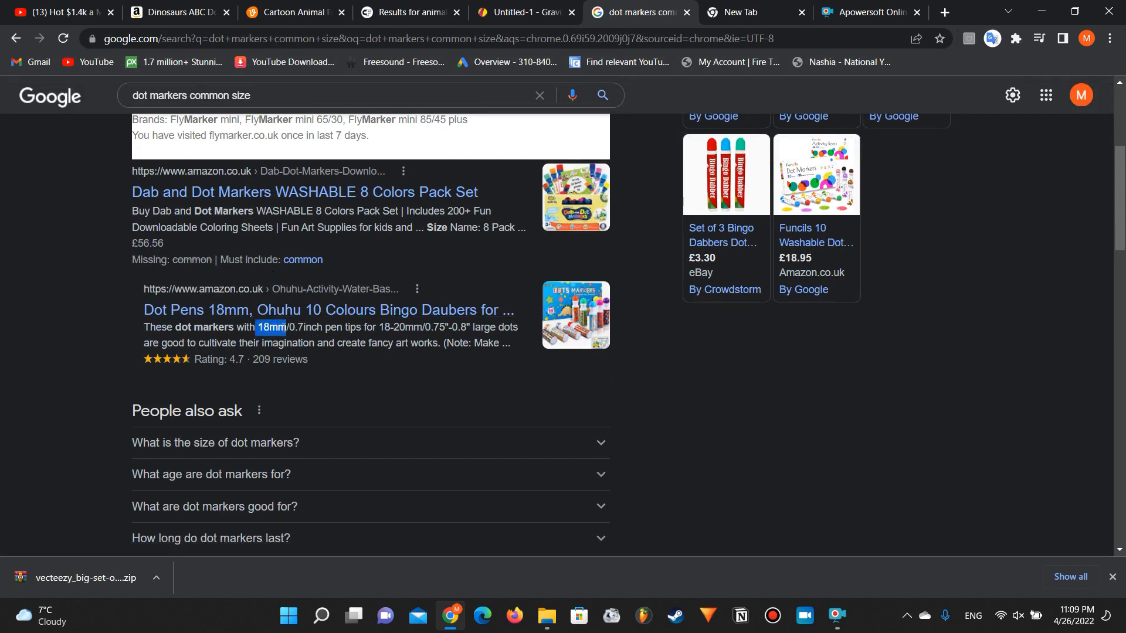
scroll(287, 327, "down", 5)
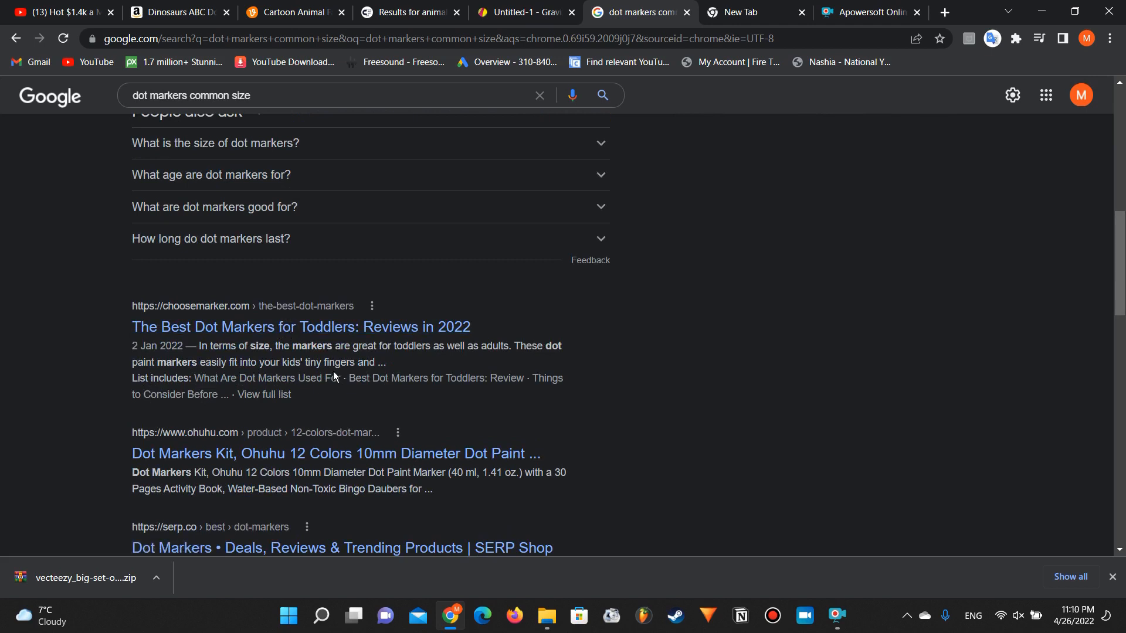
scroll(333, 375, "down", 1)
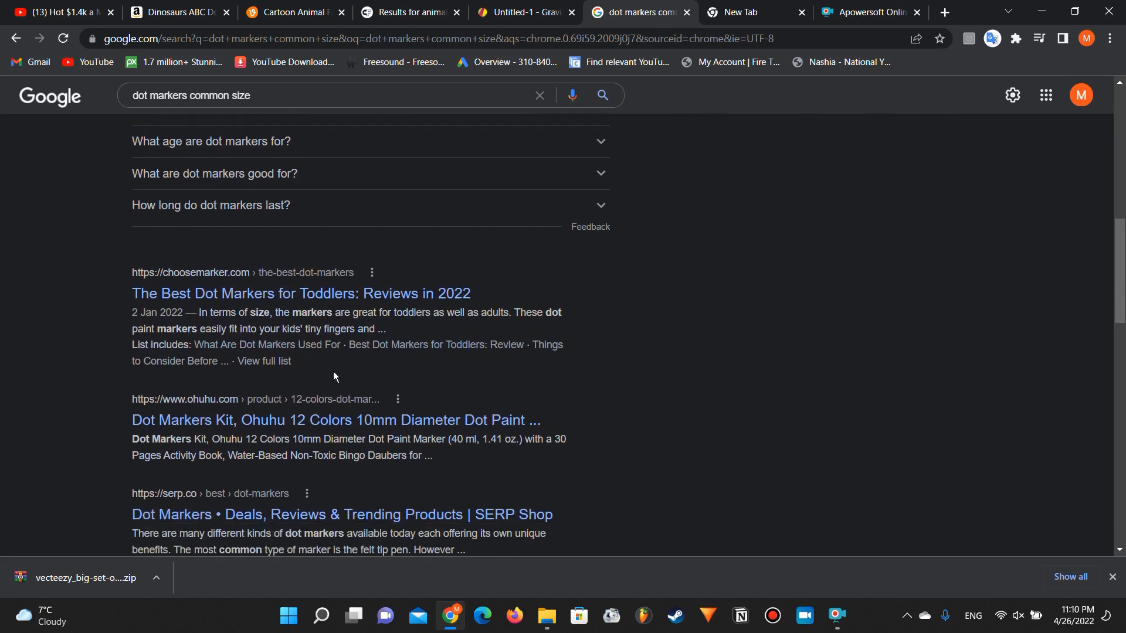
left_click_drag(299, 437, 330, 440)
left_click(319, 442)
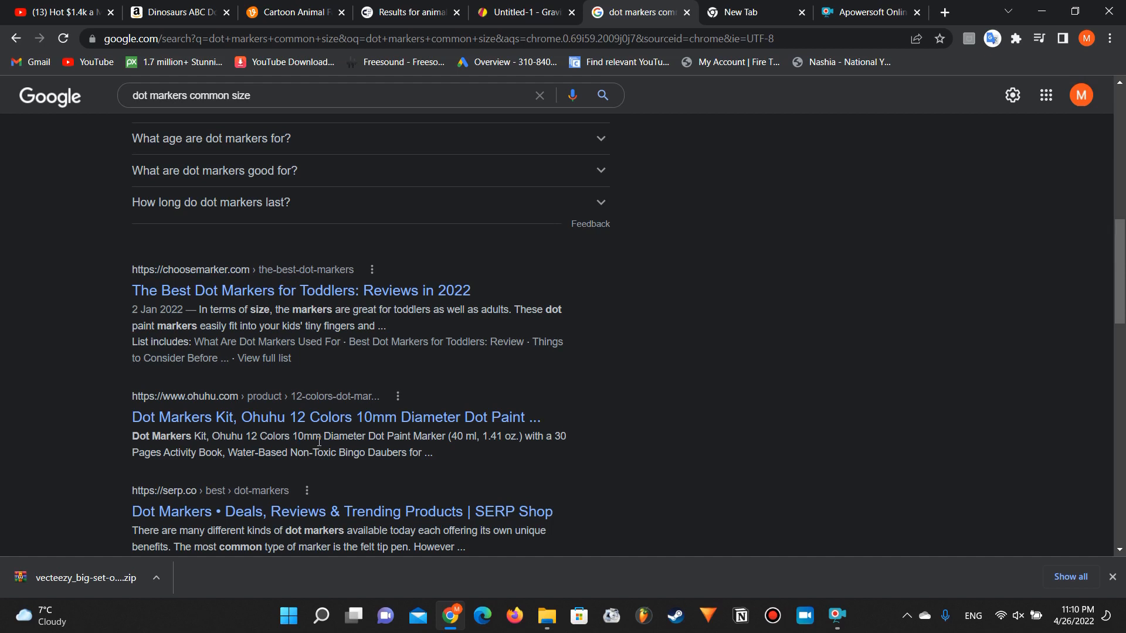
scroll(319, 442, "down", 7)
scroll(319, 446, "up", 1)
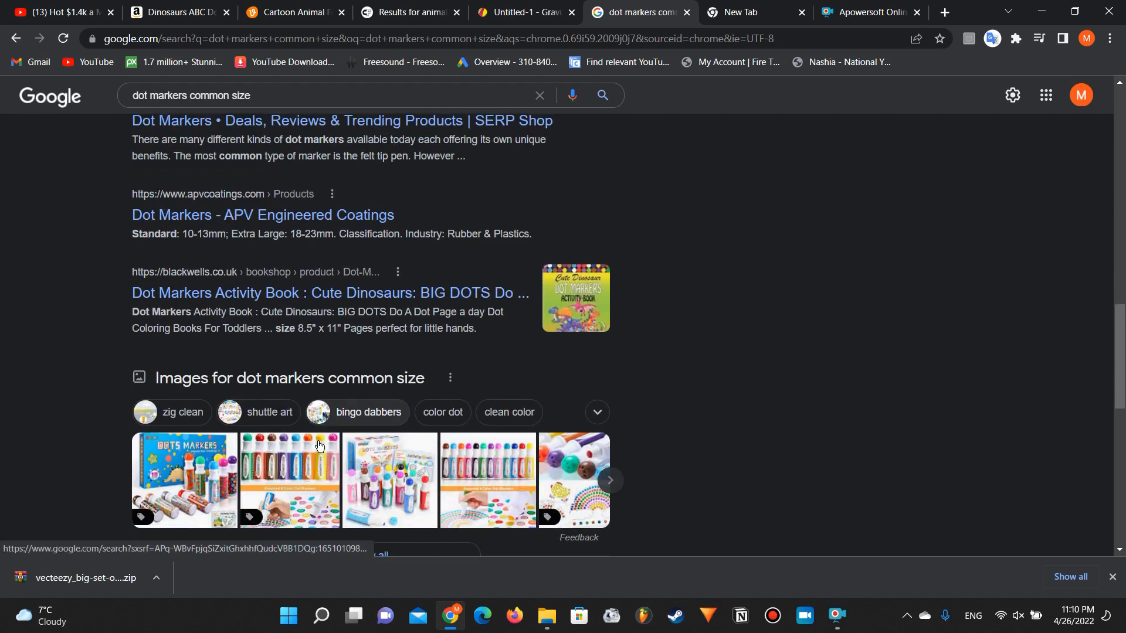
scroll(319, 445, "down", 9)
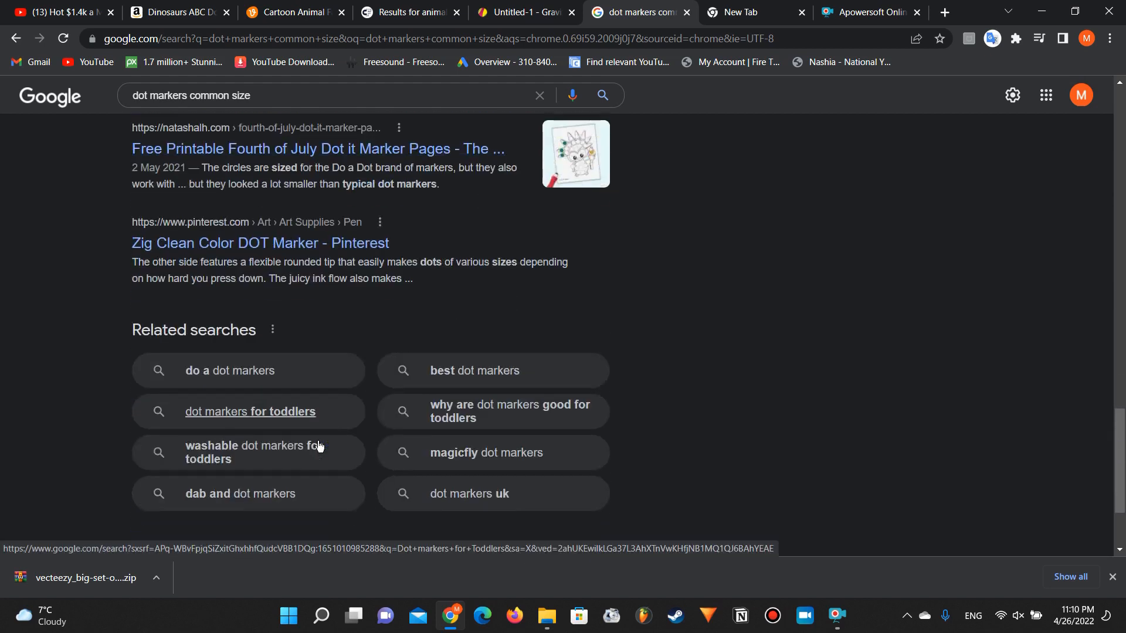
scroll(319, 445, "down", 2)
scroll(316, 444, "up", 1)
Step: Search Google for "18 mm in inches" in the other empty tab to convert the marker size
left_click(741, 7)
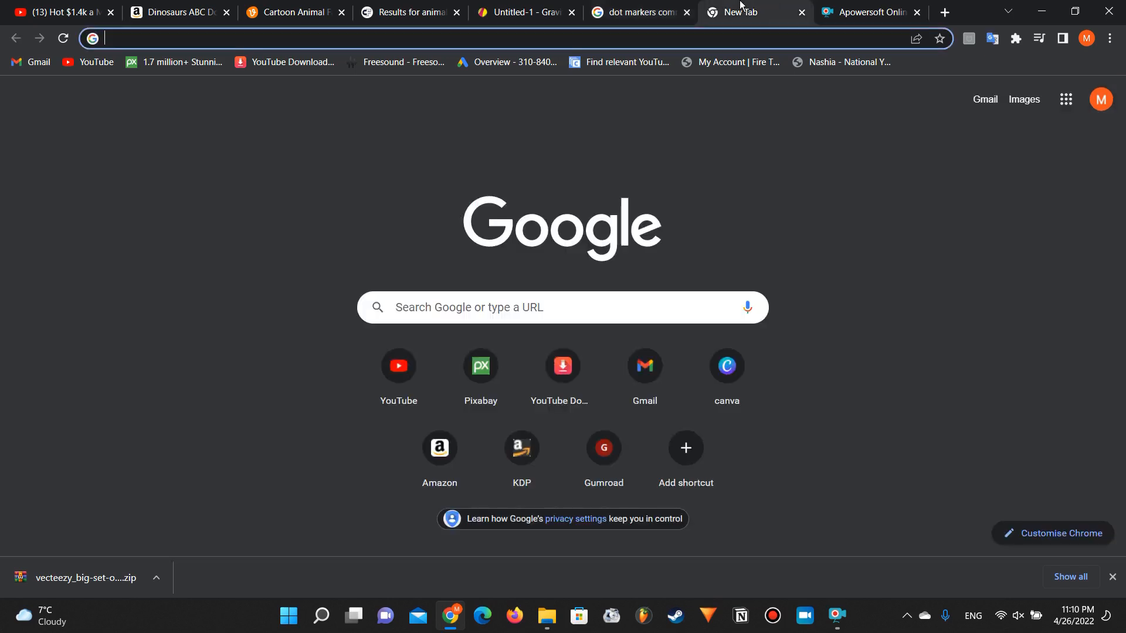
left_click(525, 12)
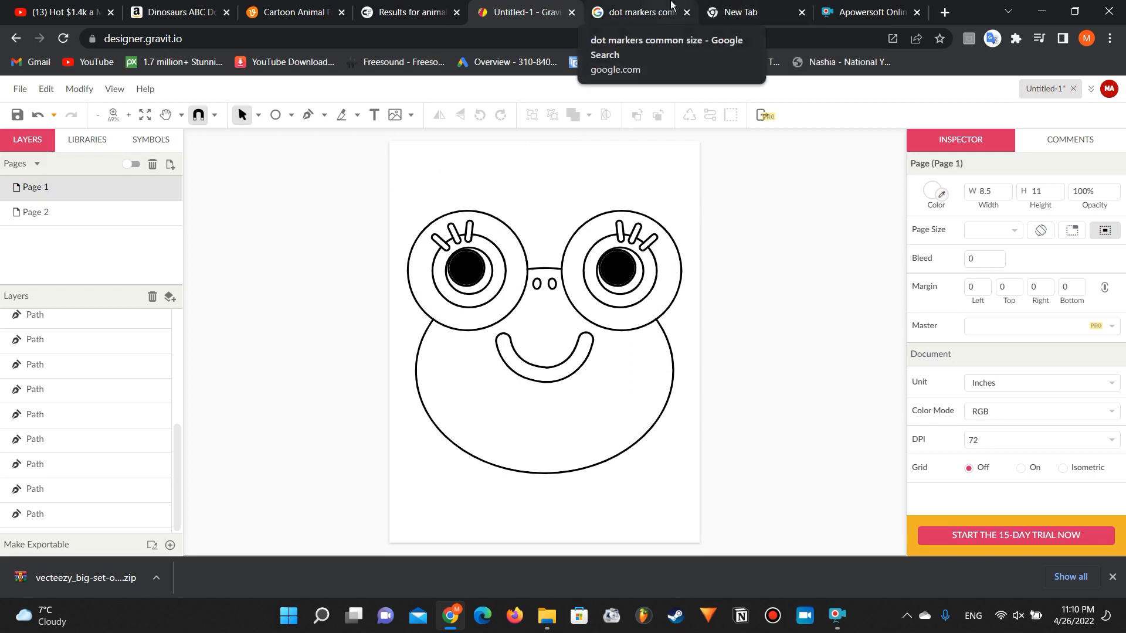
left_click(739, 11)
type("1")
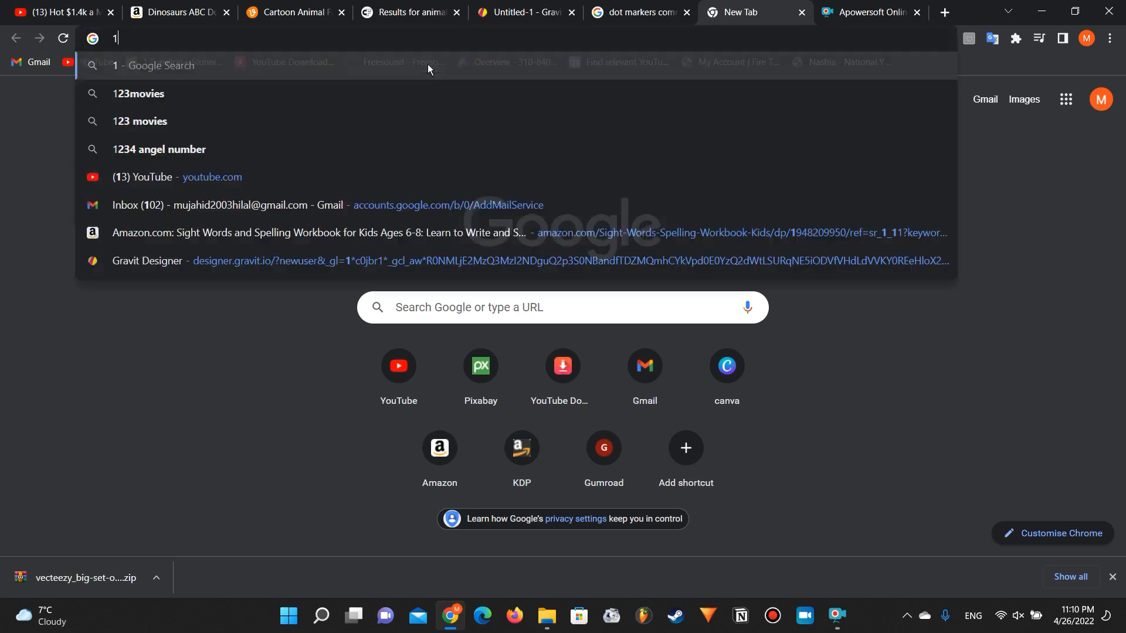
type("8")
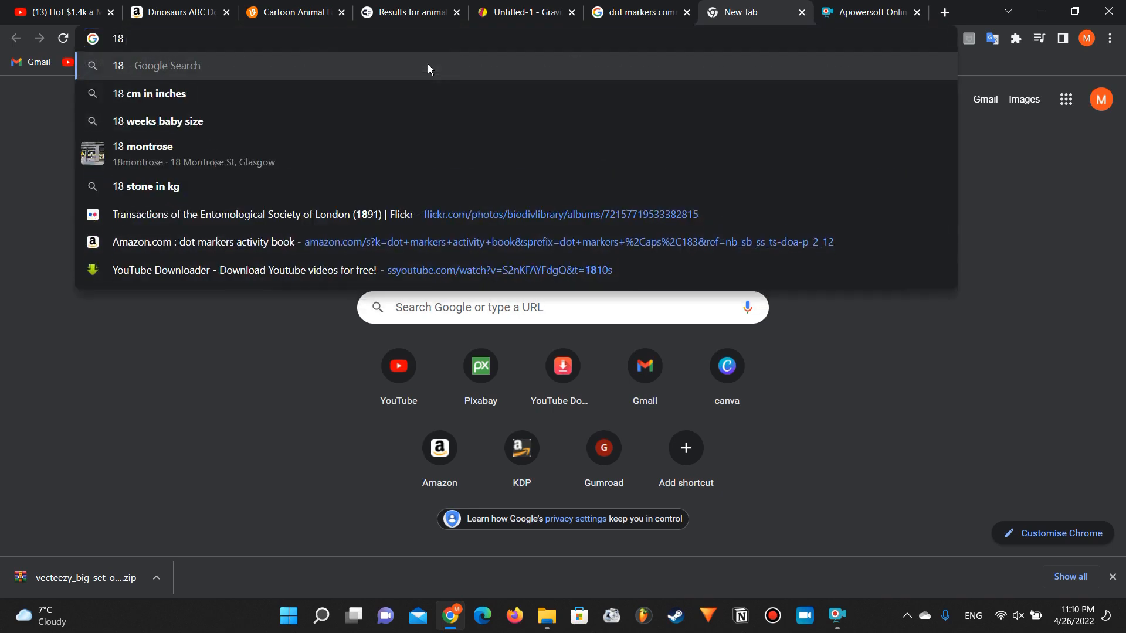
type(" mm")
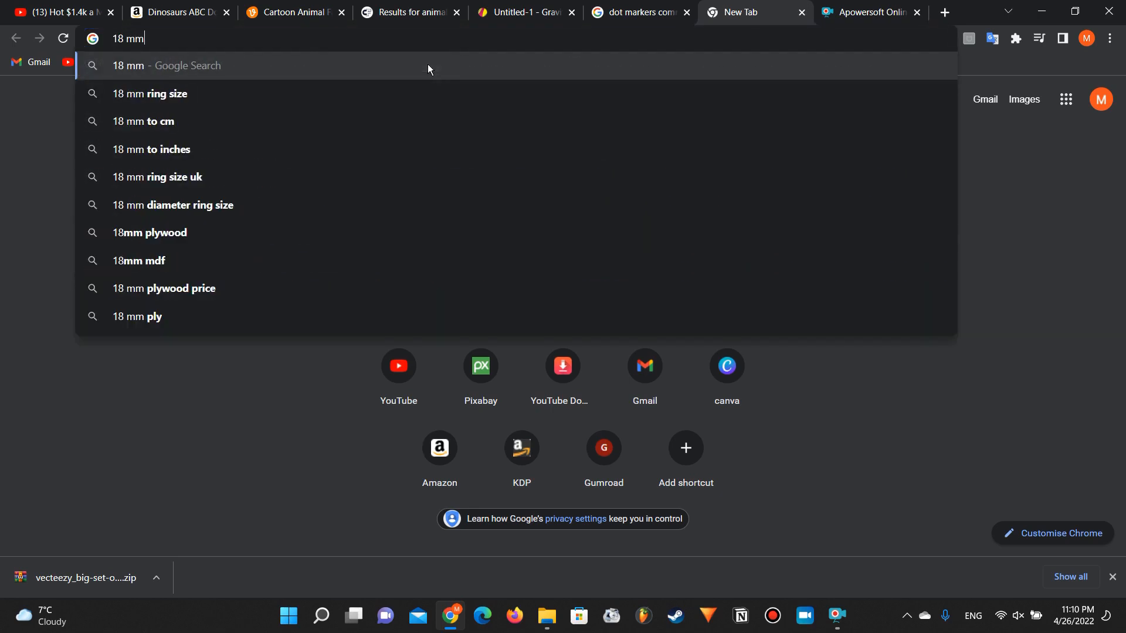
type(" in inches")
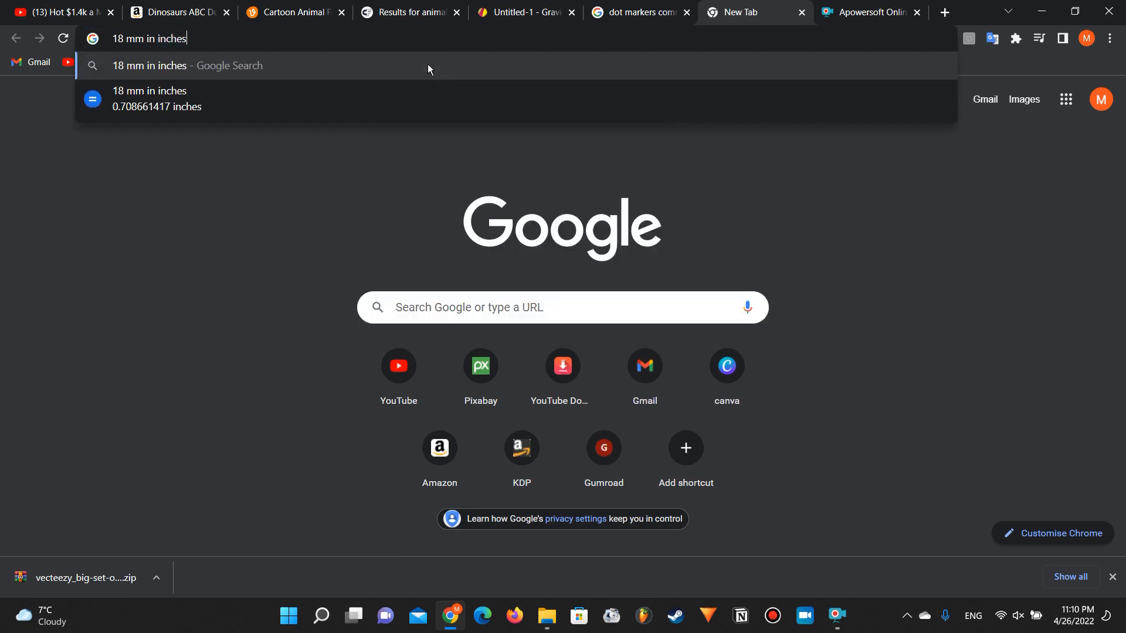
key("Return")
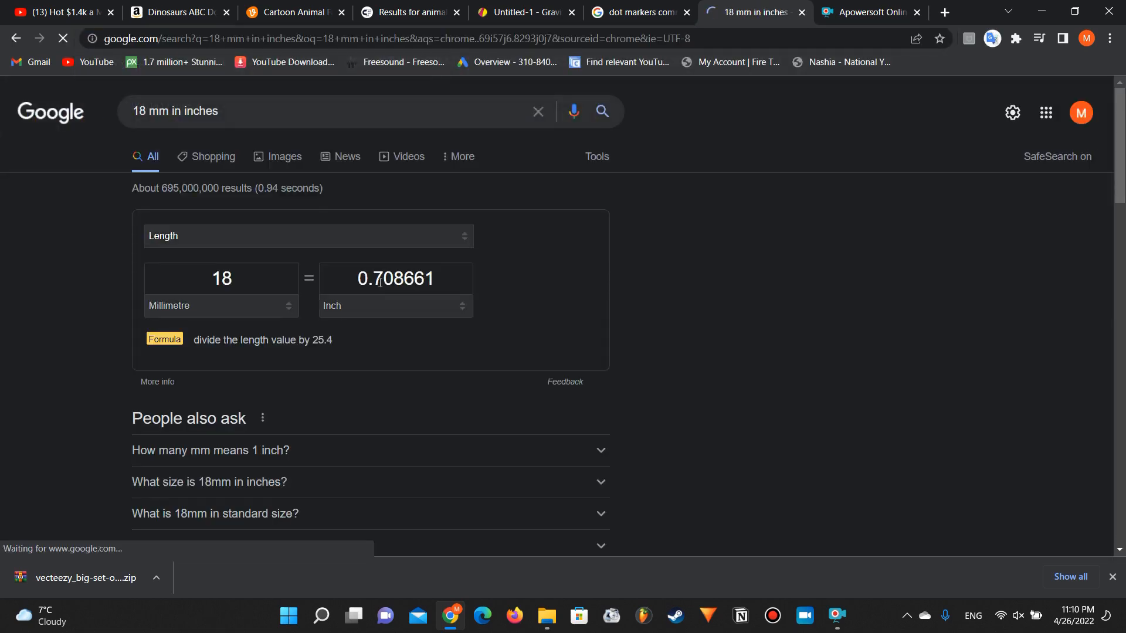
left_click(384, 279)
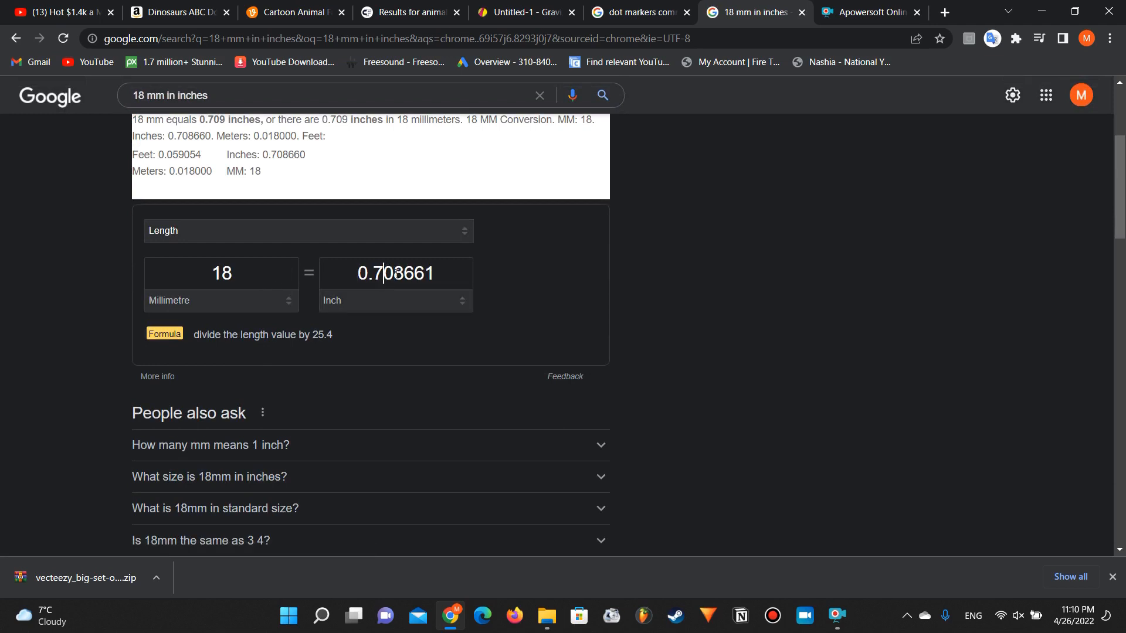
Step: Switch to Gravit Designer and draw a circle about 0.96 inches in diameter above the frog's eyes with the Ellipse tool
left_click(551, 6)
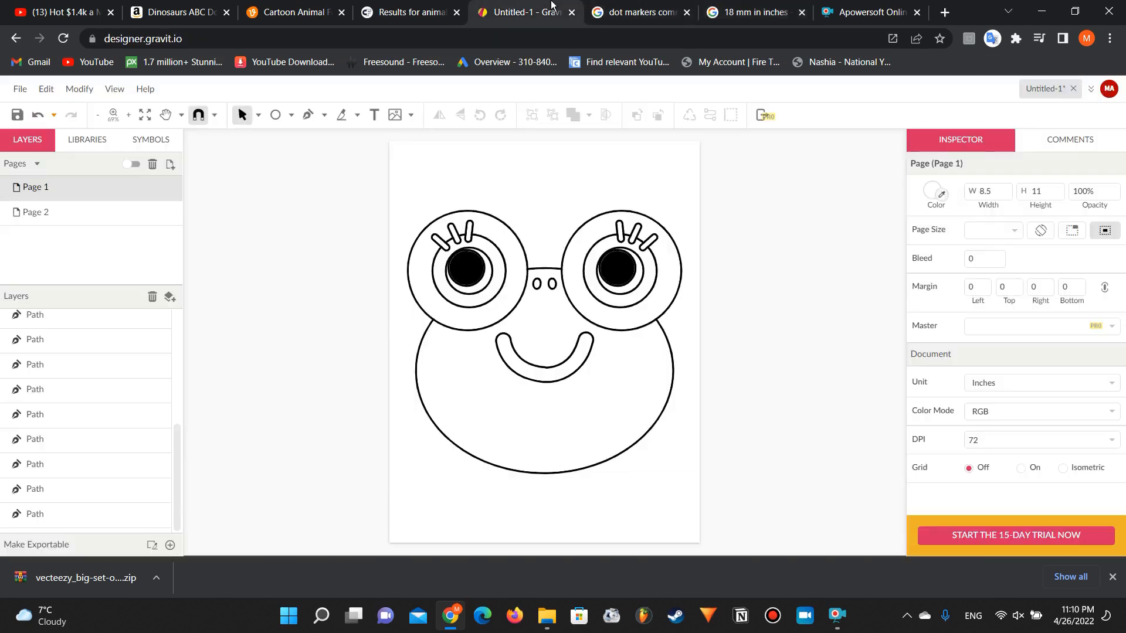
left_click(291, 115)
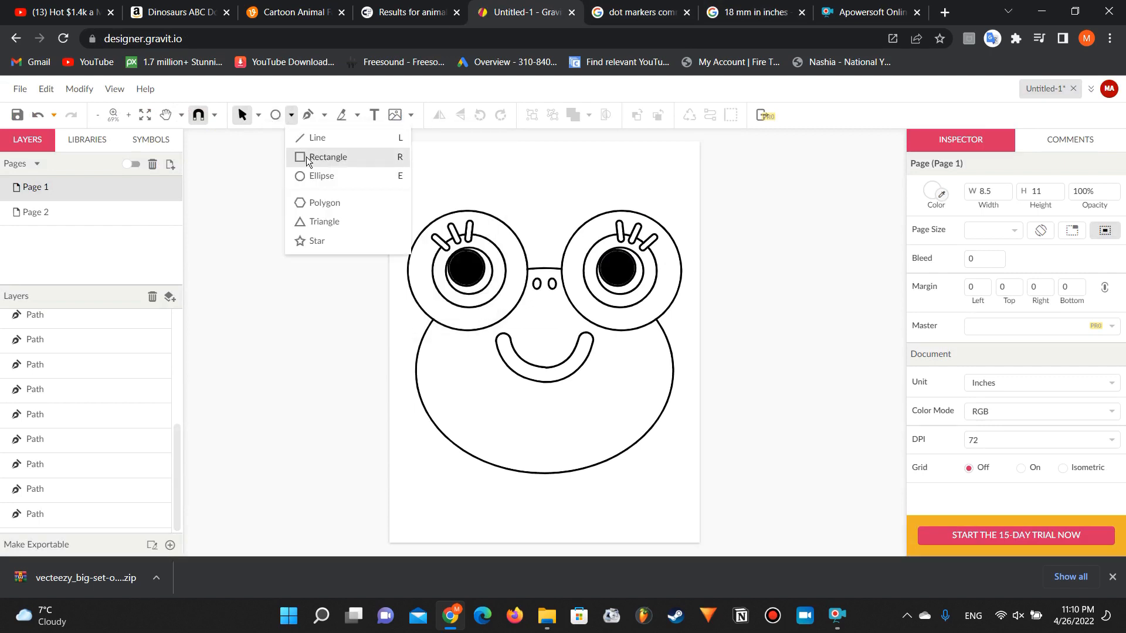
left_click(311, 176)
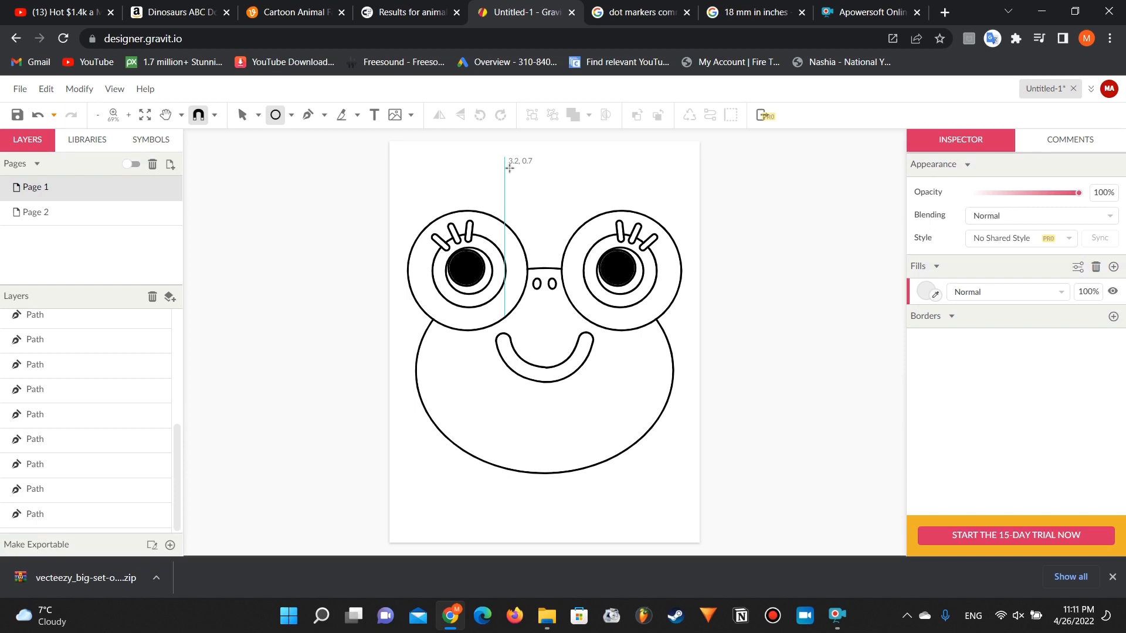
left_click_drag(507, 167, 539, 194)
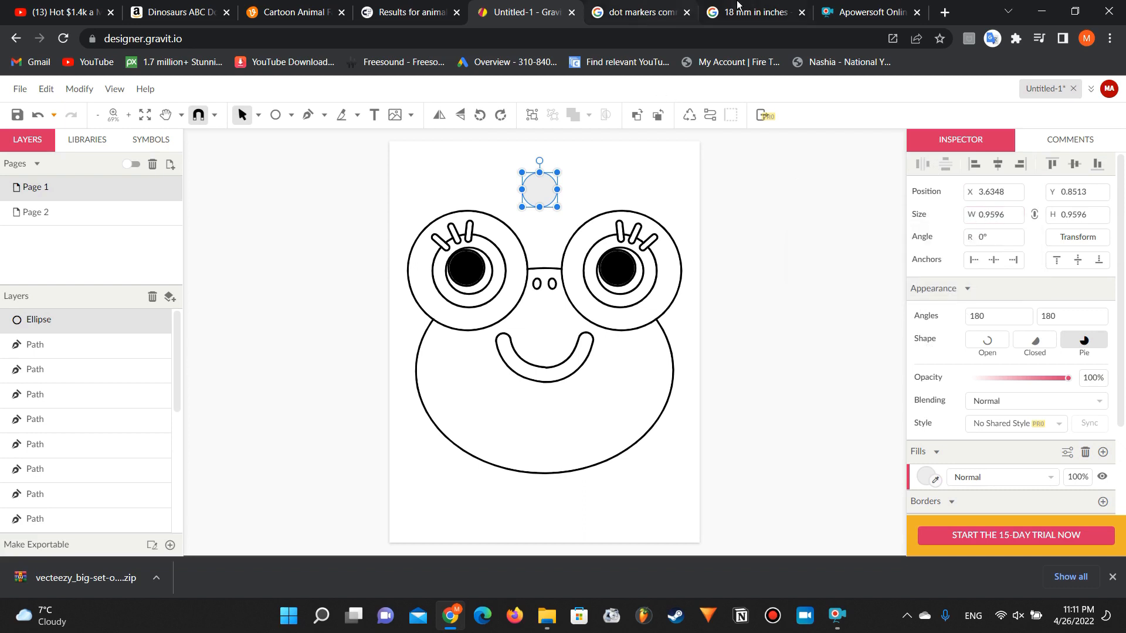
Step: Copy the converted inch value from Google, set the circle's width to 0.708661 inches, and move it slightly right above the frog
left_click(737, 5)
scroll(370, 206, "up", 3)
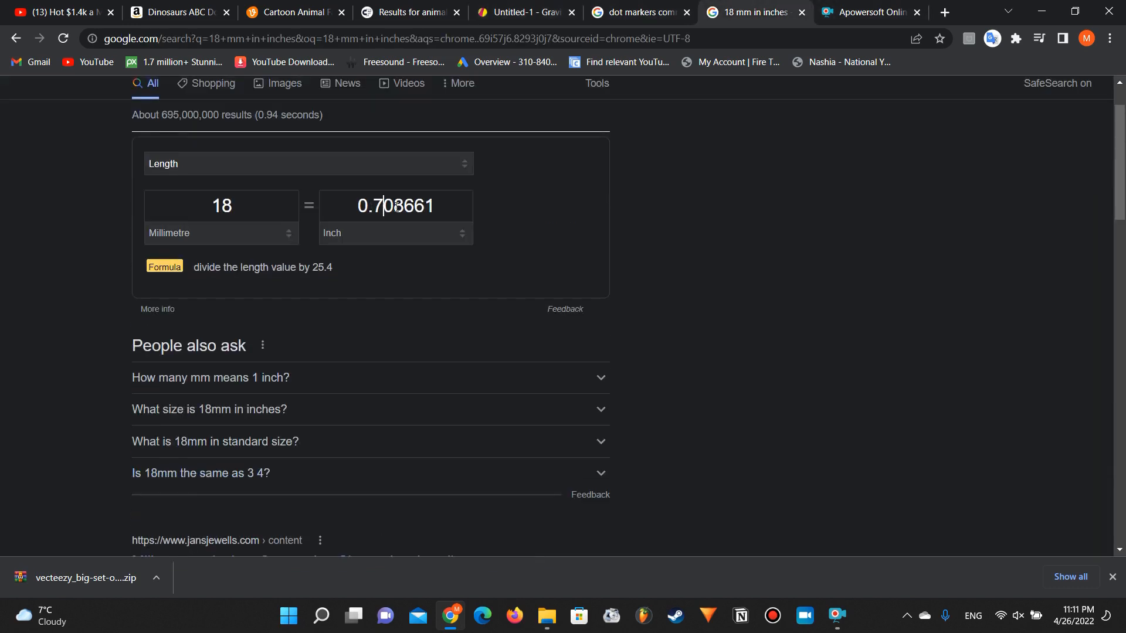
double_click(397, 206)
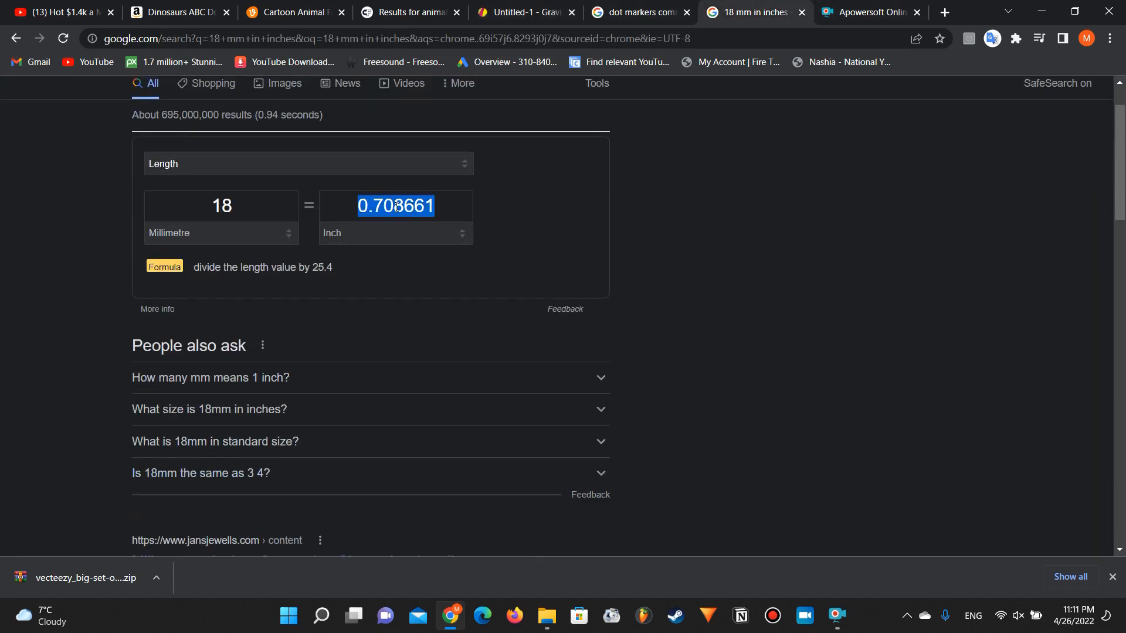
key("ctrl+c")
left_click(531, 7)
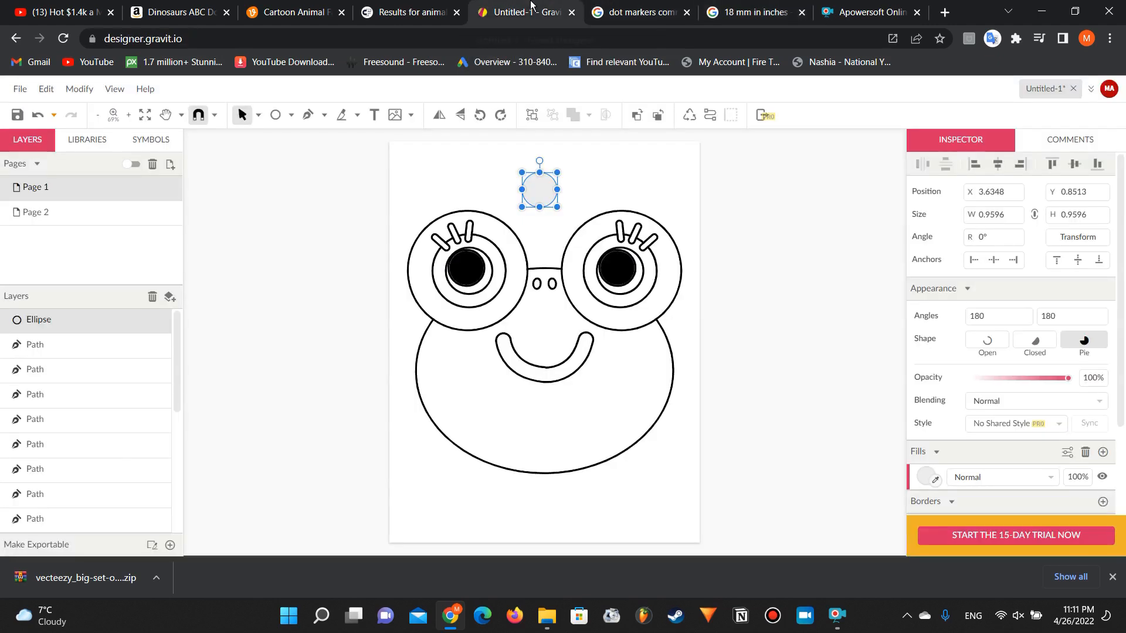
left_click(992, 216)
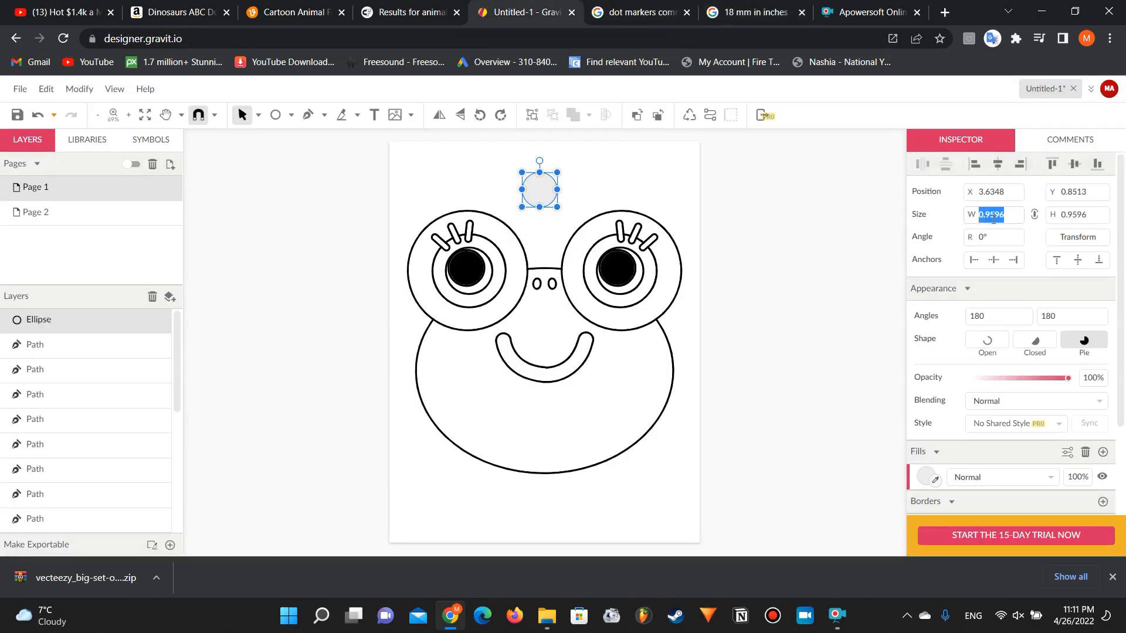
key("ctrl+v")
key("Return")
left_click_drag(534, 189, 566, 190)
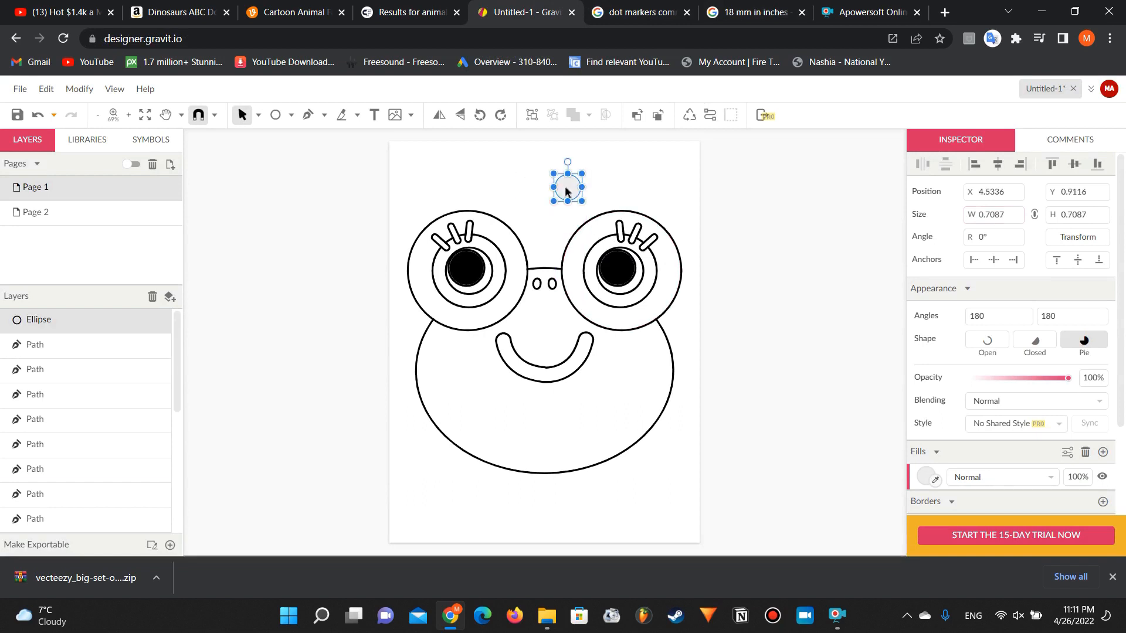
Step: Change the small circle's fill colour to white (#FFFFFF) and close the colour picker
left_click(933, 452)
left_click(932, 454)
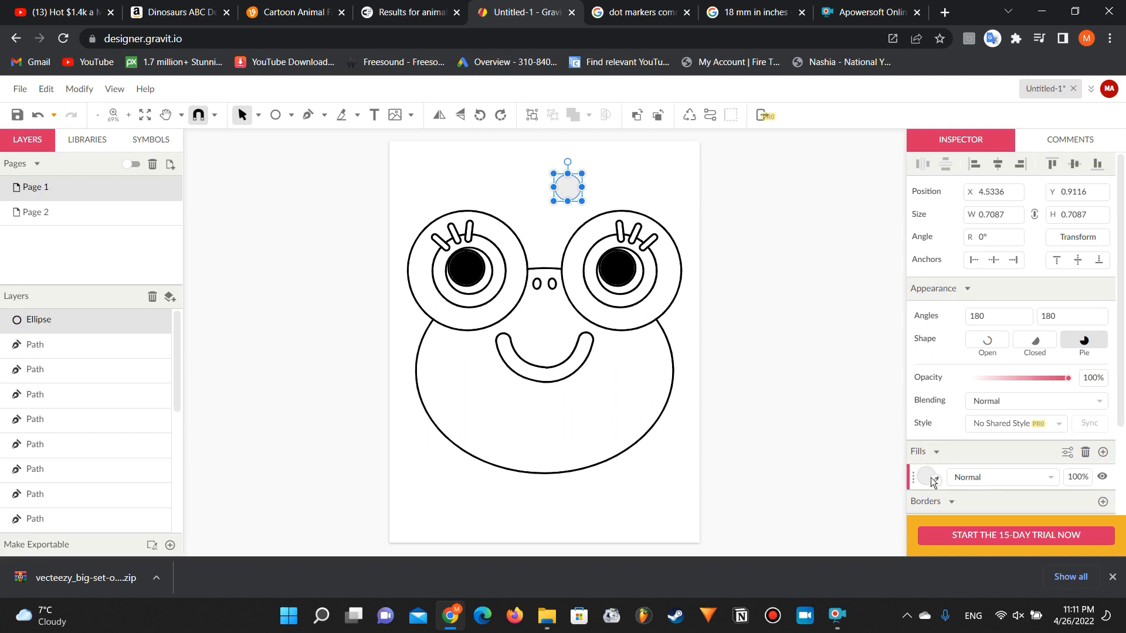
scroll(926, 463, "down", 1)
left_click(924, 419)
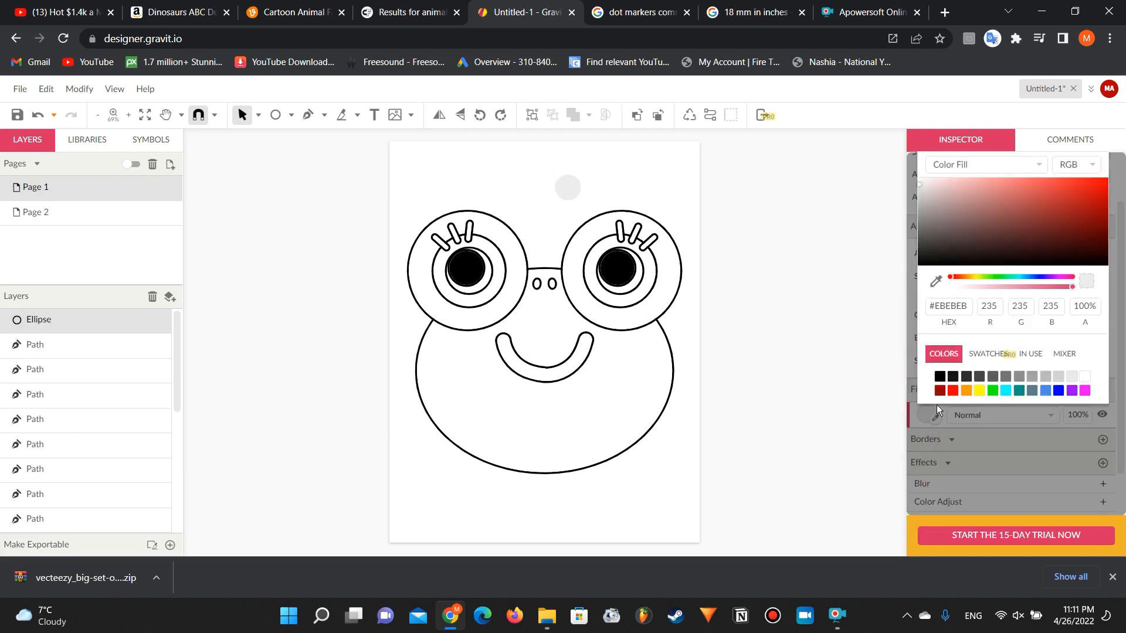
left_click(939, 377)
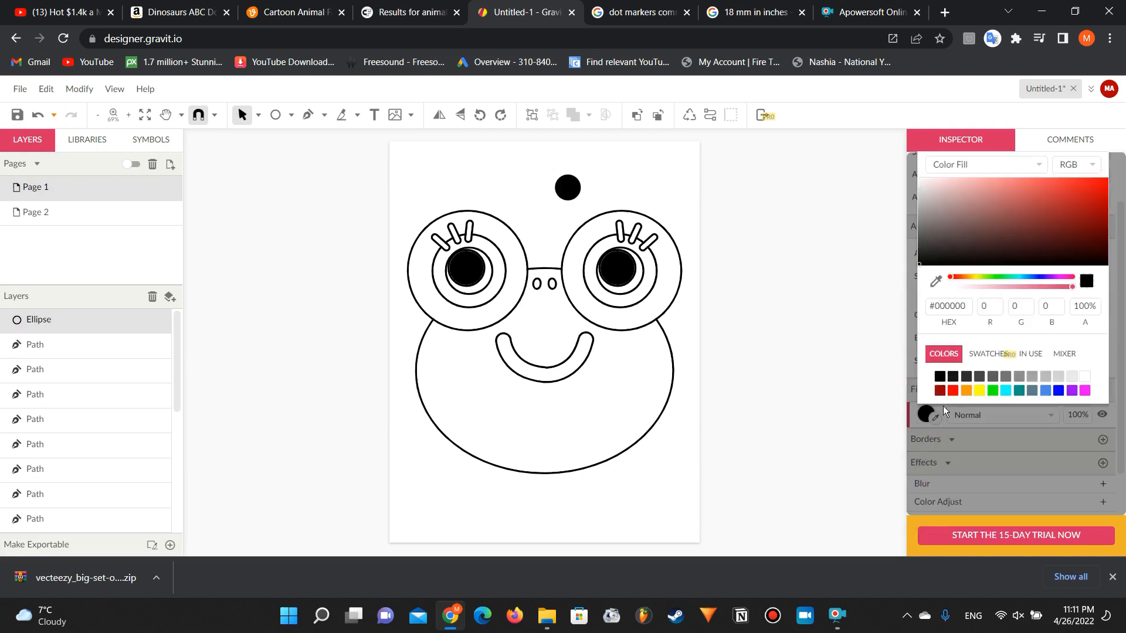
left_click(1084, 376)
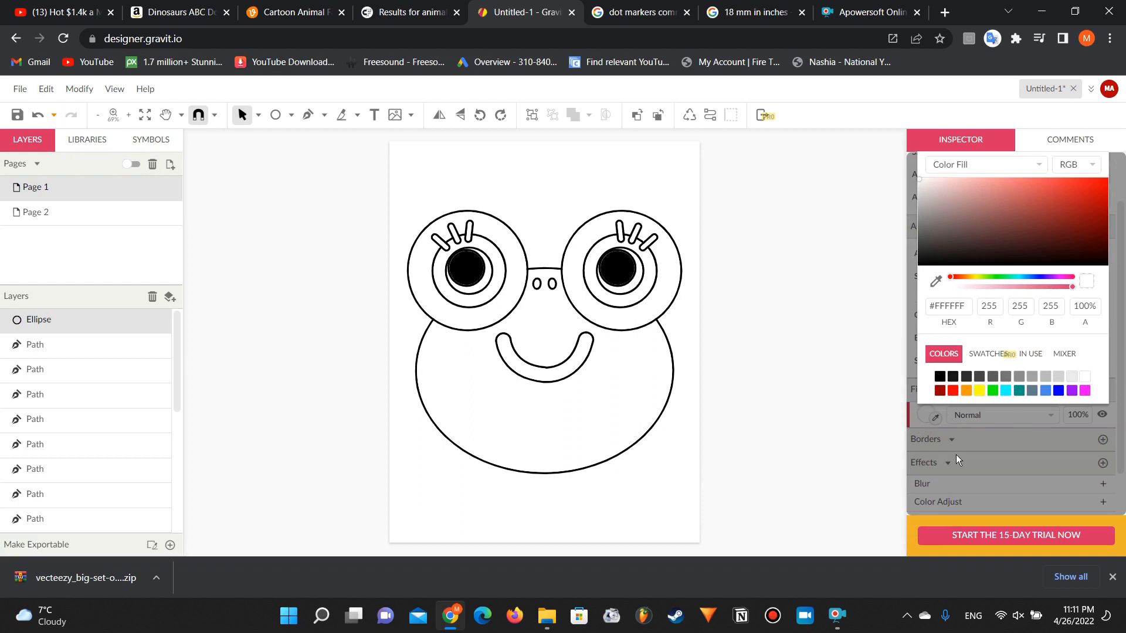
left_click(943, 440)
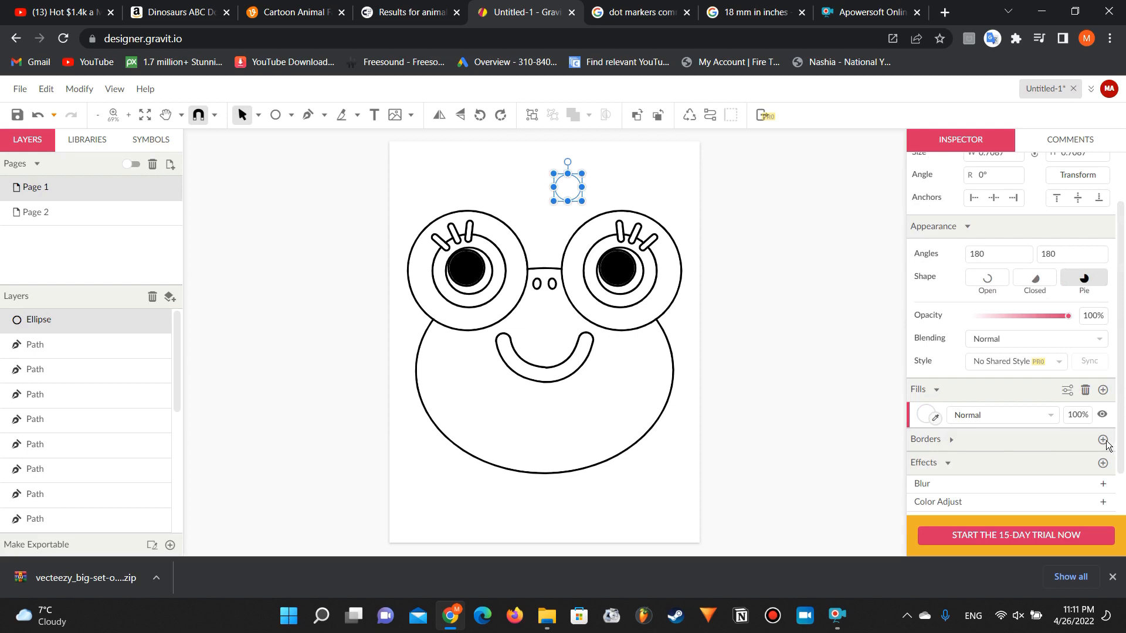
Step: Add a 4 px black border to the small circle and move it to above the frog's right eye
left_click(1102, 440)
left_click(955, 466)
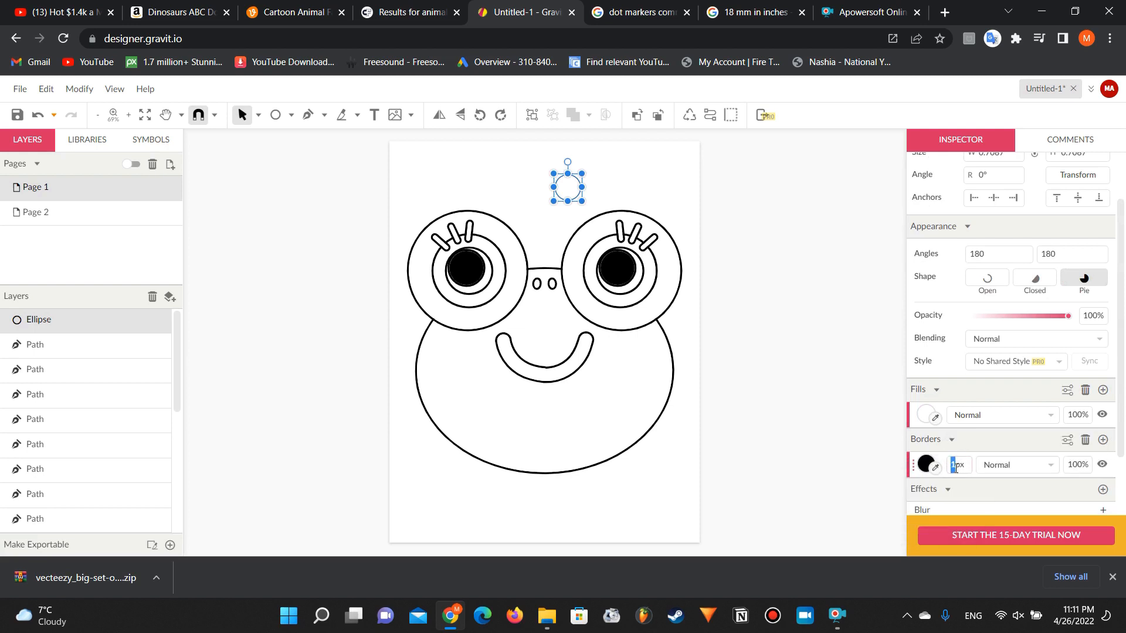
key("Return")
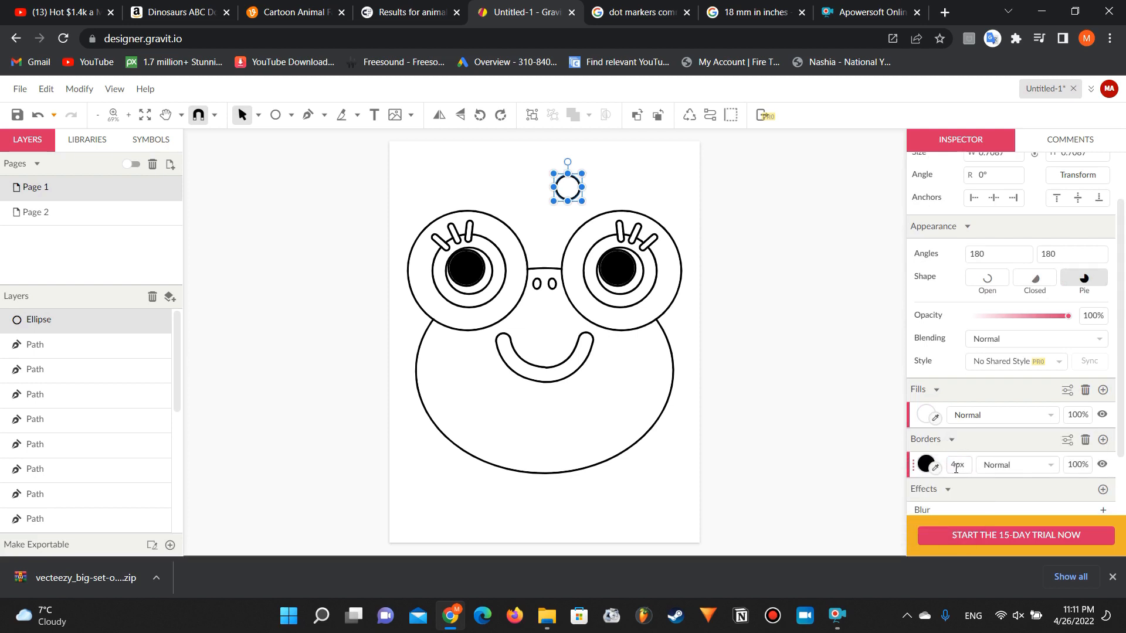
left_click(764, 279)
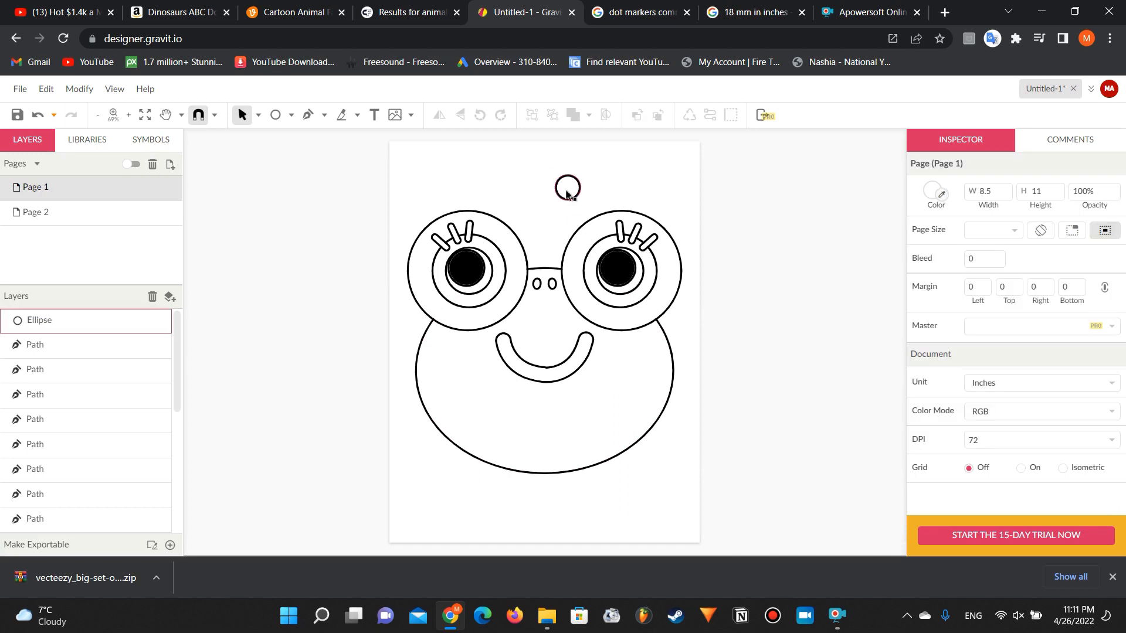
left_click_drag(566, 189, 603, 189)
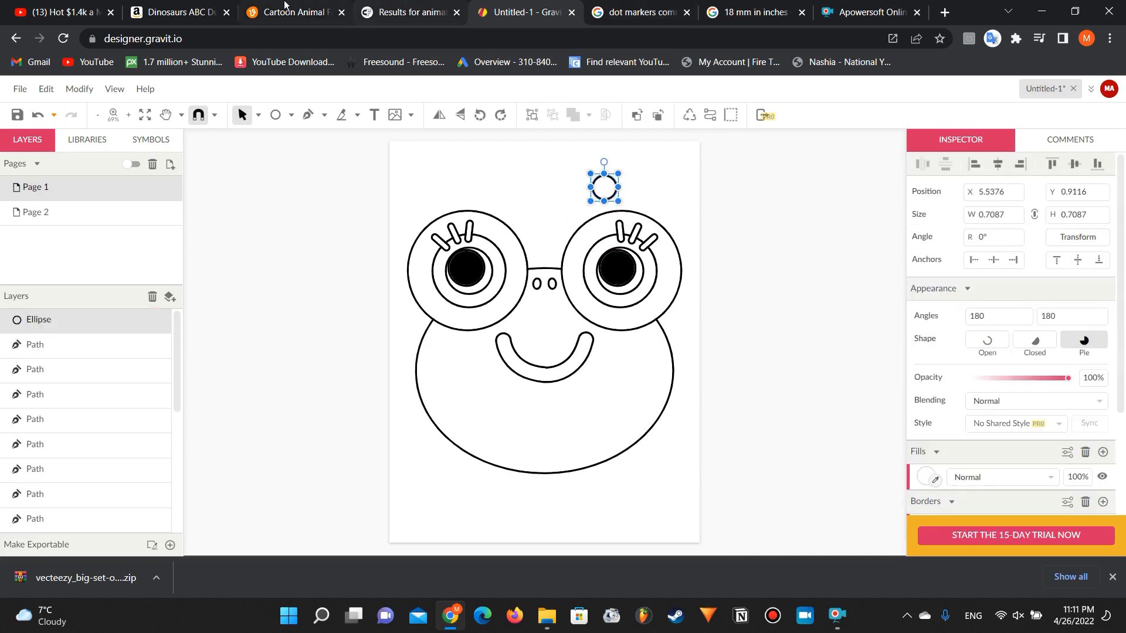
Step: Check the dot outlines in the Amazon dinosaur book sample, and make the circle's border thinner in Gravit Designer
left_click(193, 7)
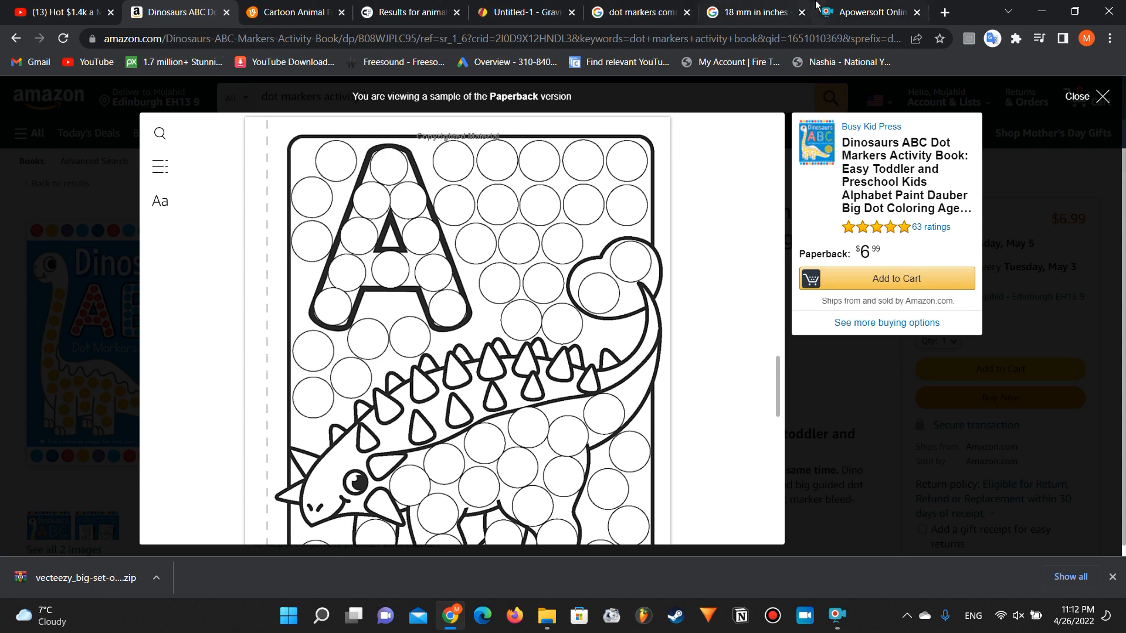
left_click(504, 7)
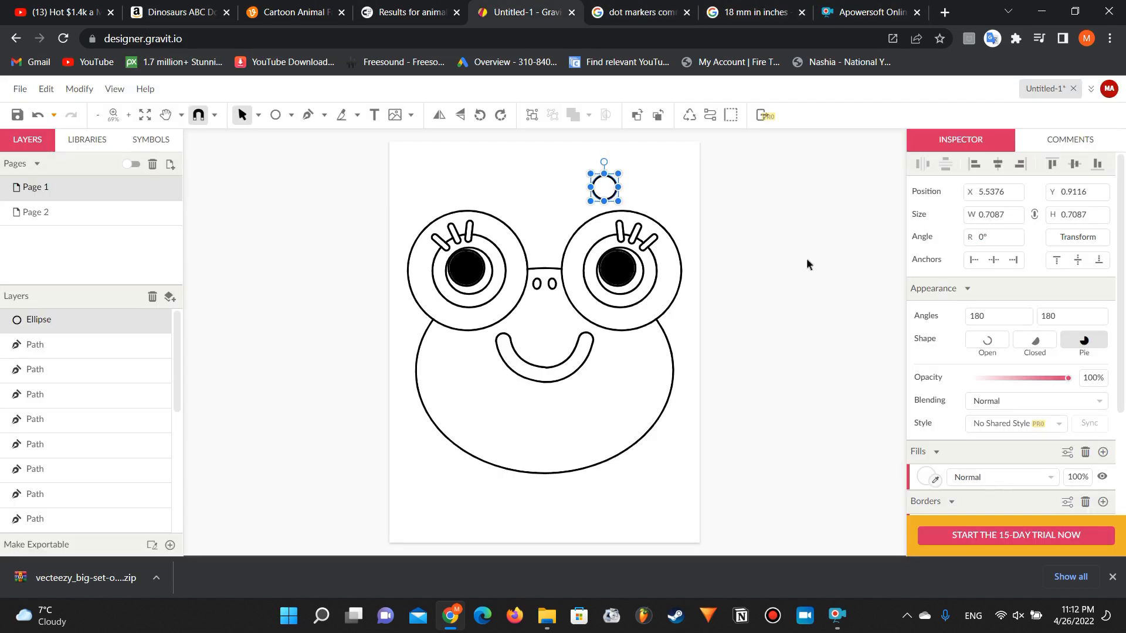
scroll(954, 487, "down", 1)
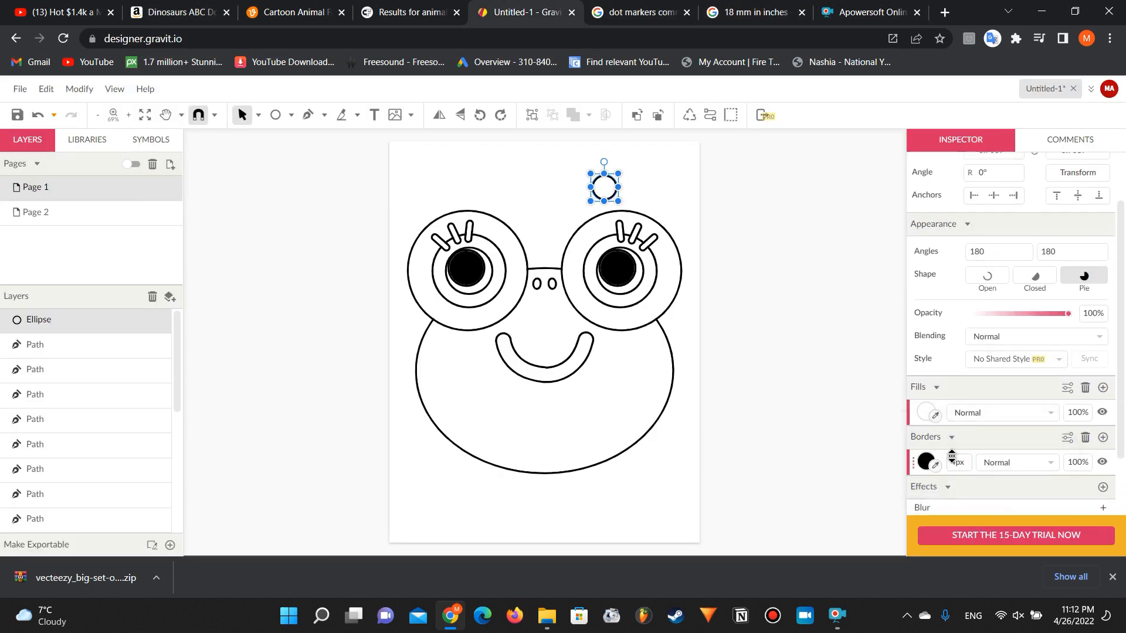
left_click(957, 466)
key("Return")
Step: Move the dot circle onto the frog's left cheek below the eye and fill that cheek with duplicates of it
left_click_drag(606, 195, 442, 344)
left_click(345, 323)
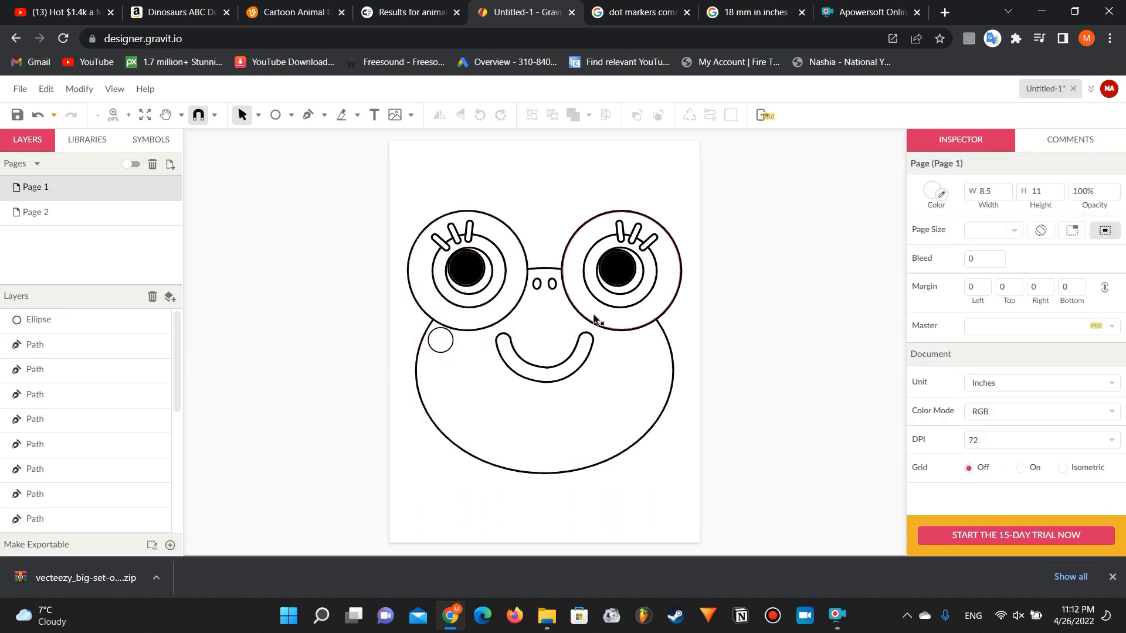
left_click(444, 346)
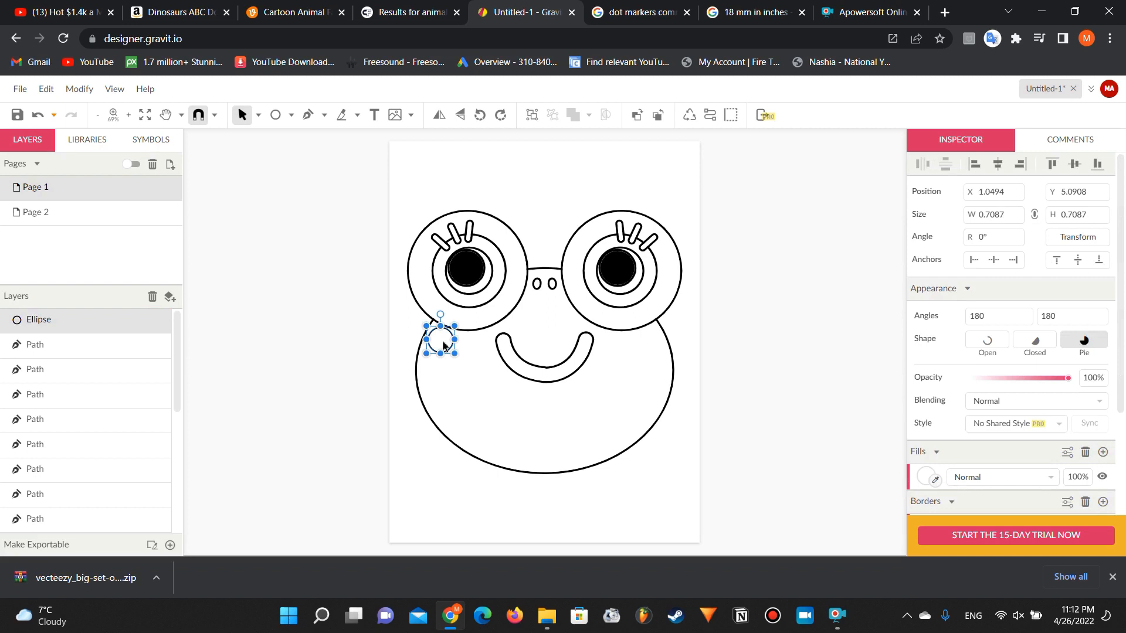
key("alt")
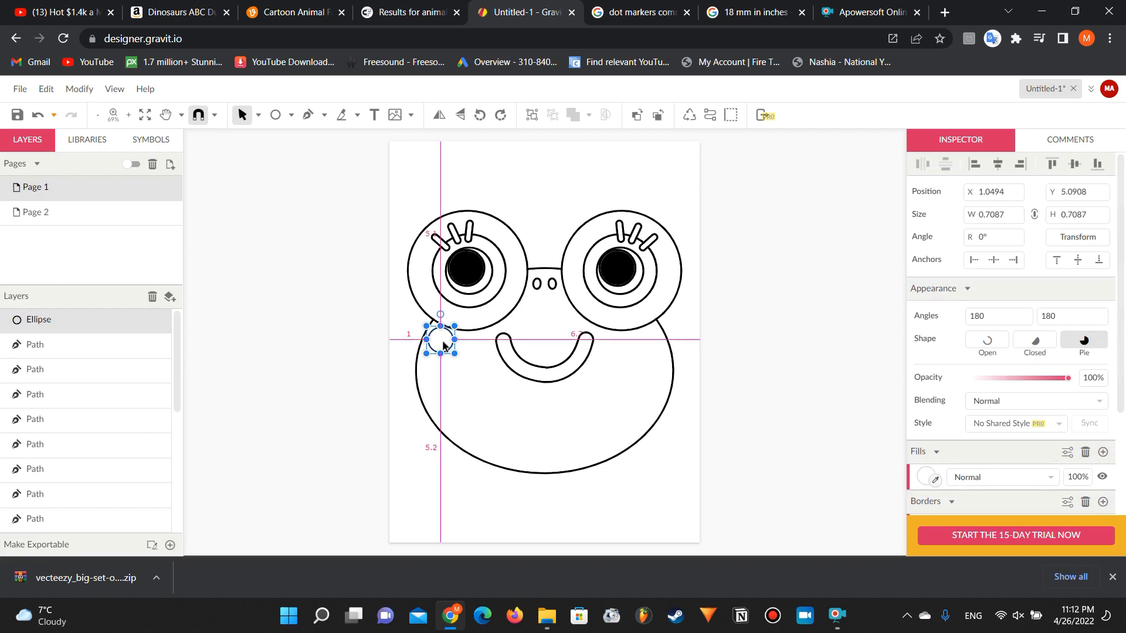
left_click_drag(444, 346, 457, 418)
left_click_drag(458, 418, 484, 421)
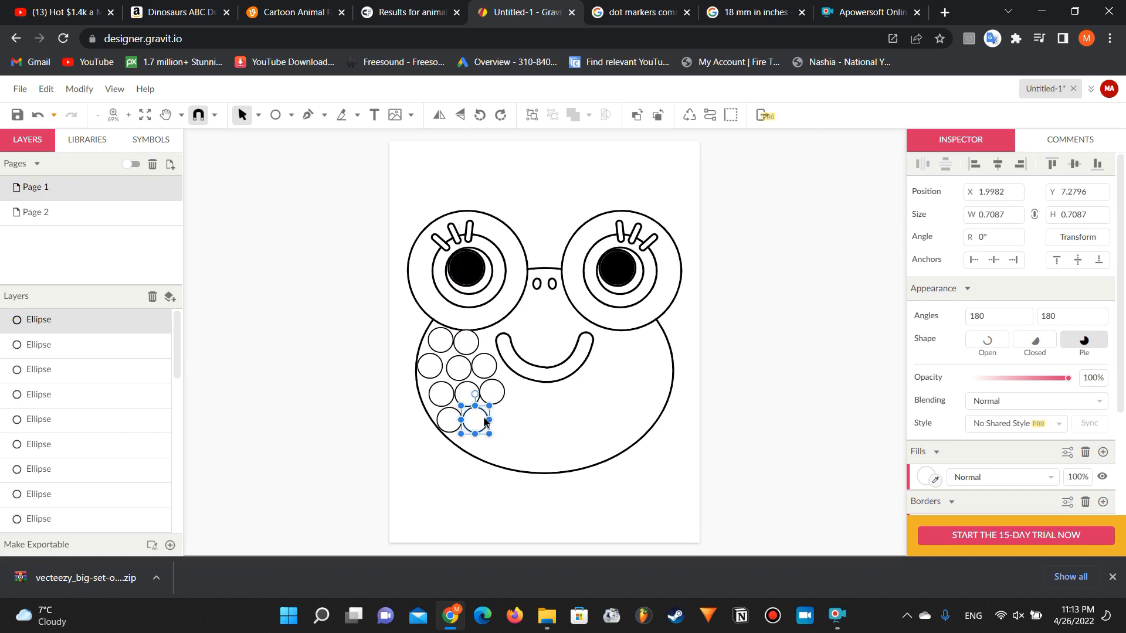
left_click(362, 338)
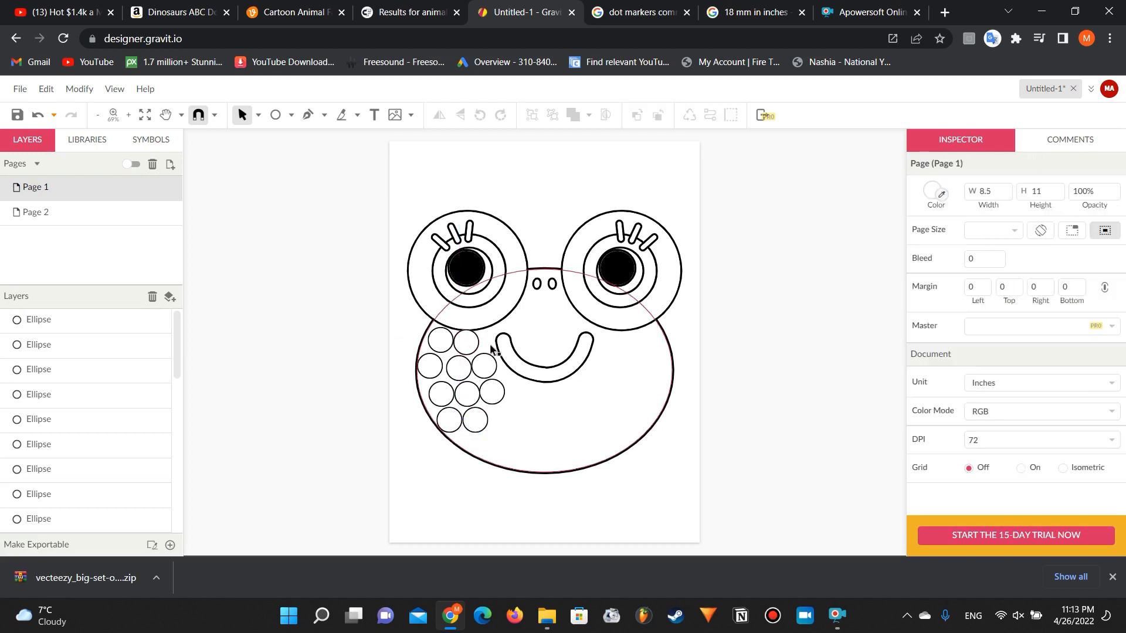
left_click(467, 391)
key("ctrl+z")
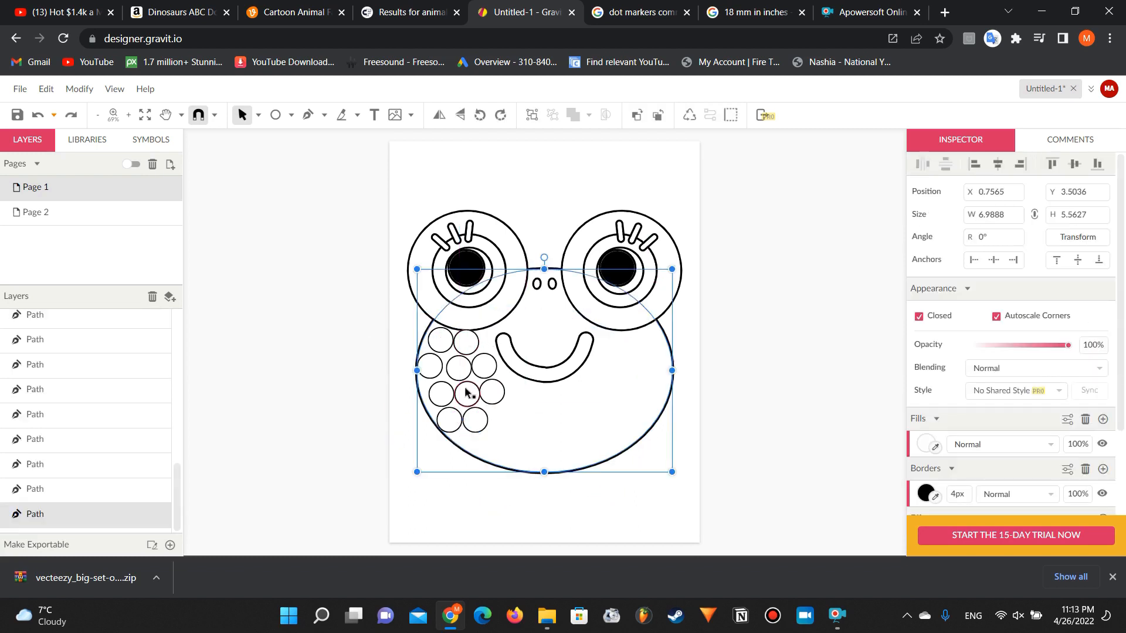
left_click(364, 373)
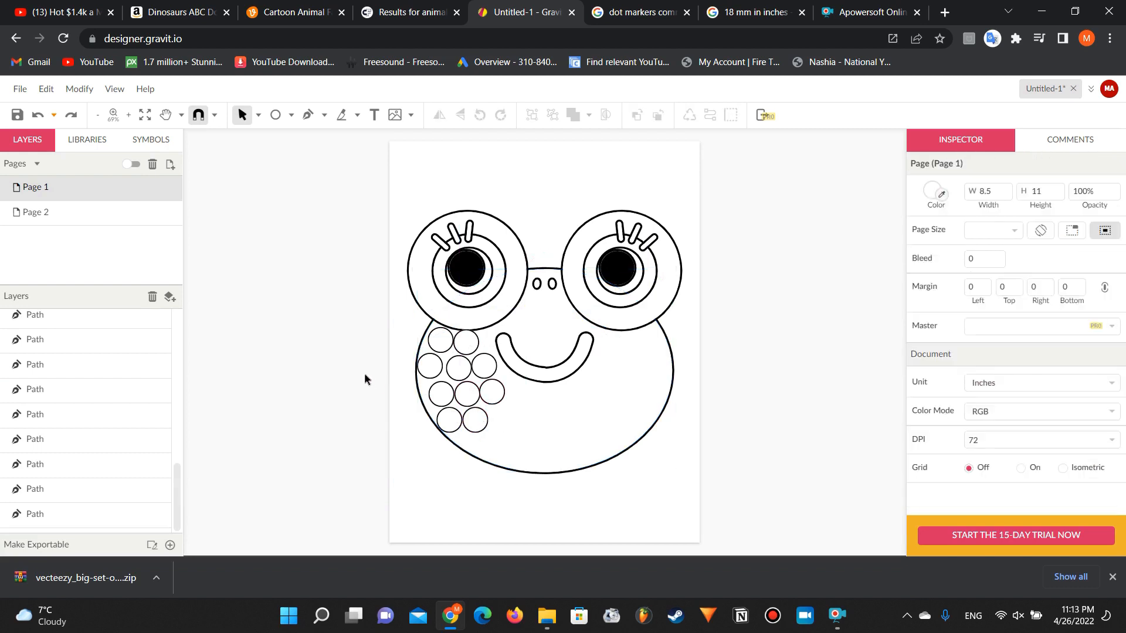
Step: Fill the rest of the frog's face, below the nose and around the mouth, with duplicated dot circles
left_click(475, 418)
left_click_drag(476, 413, 521, 324)
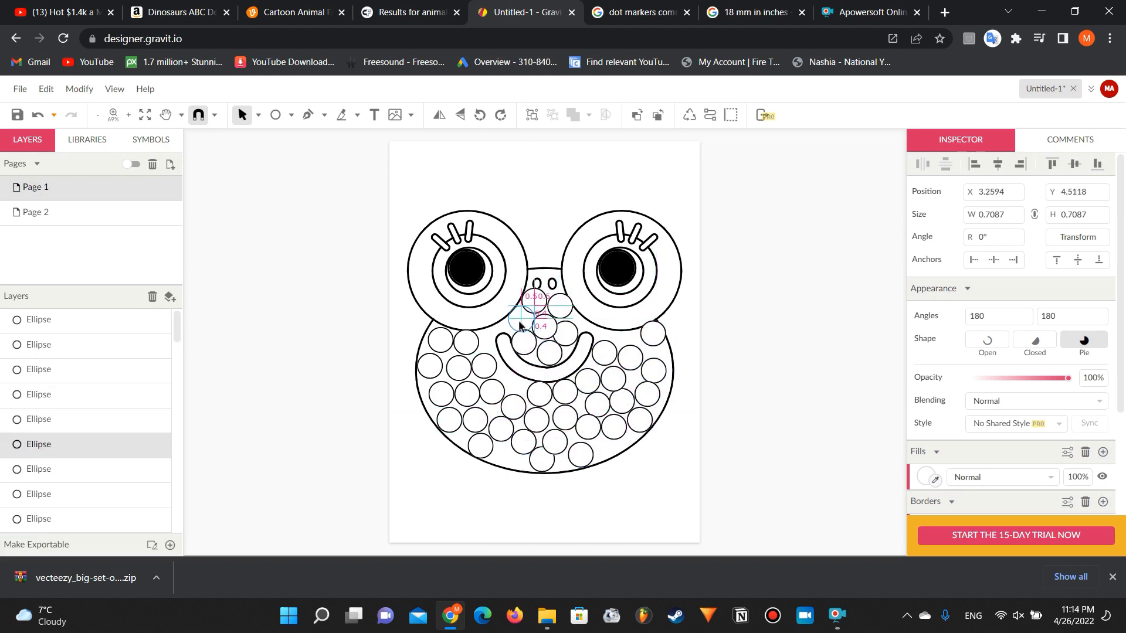
left_click(534, 188)
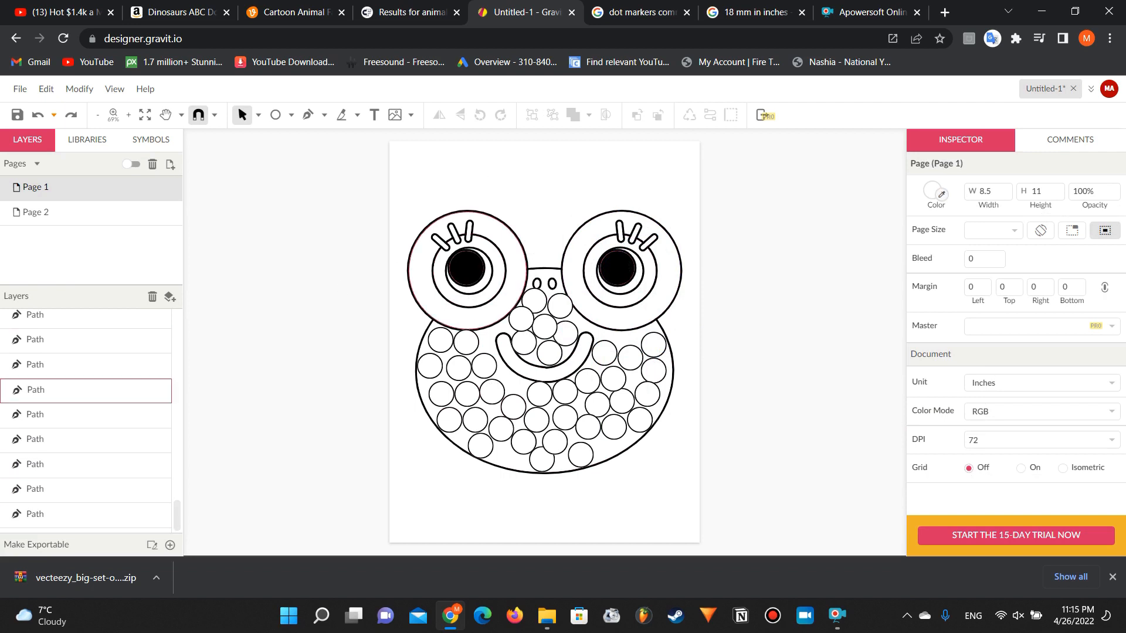
Step: Move the whole frog drawing with its dots straight up to a Y position of about 1.01 inches
left_click_drag(344, 193, 698, 470)
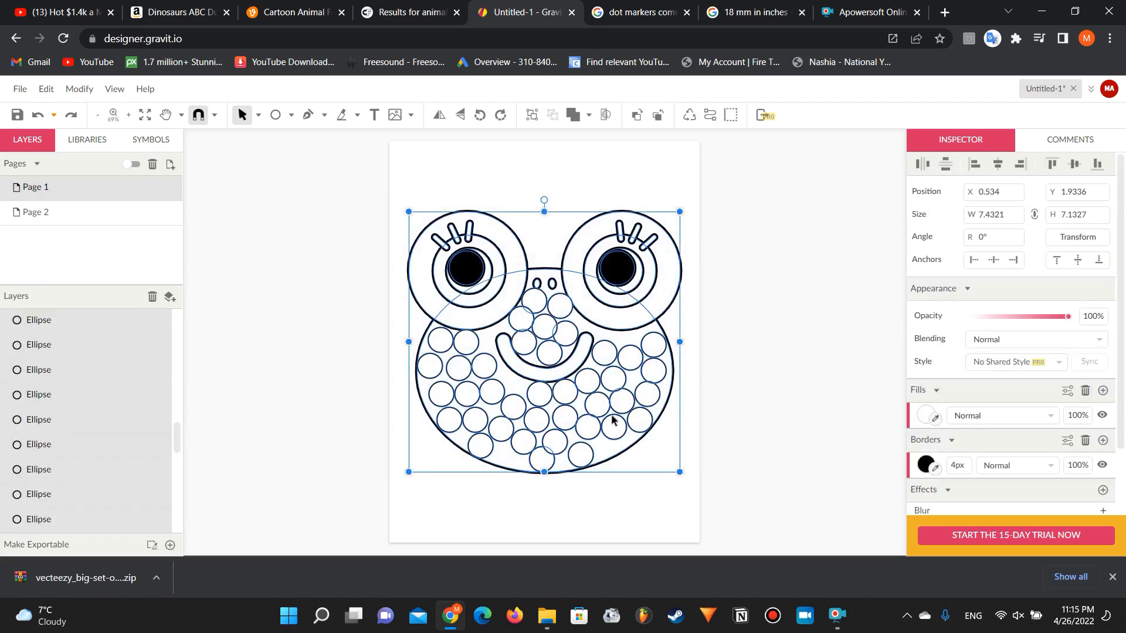
left_click_drag(583, 404, 583, 372)
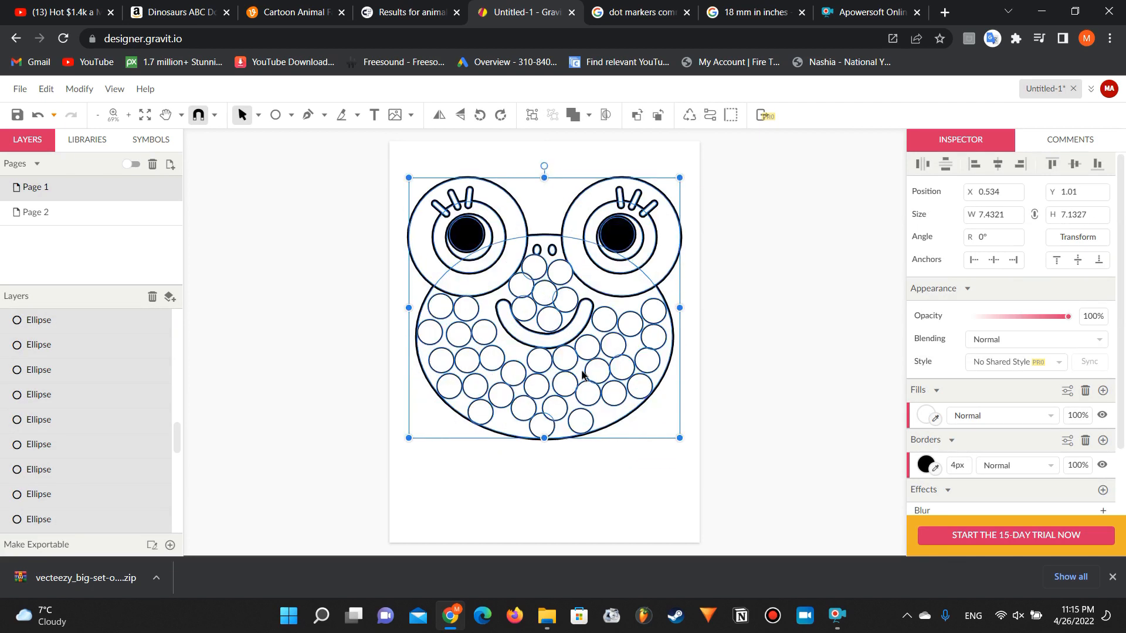
left_click(295, 325)
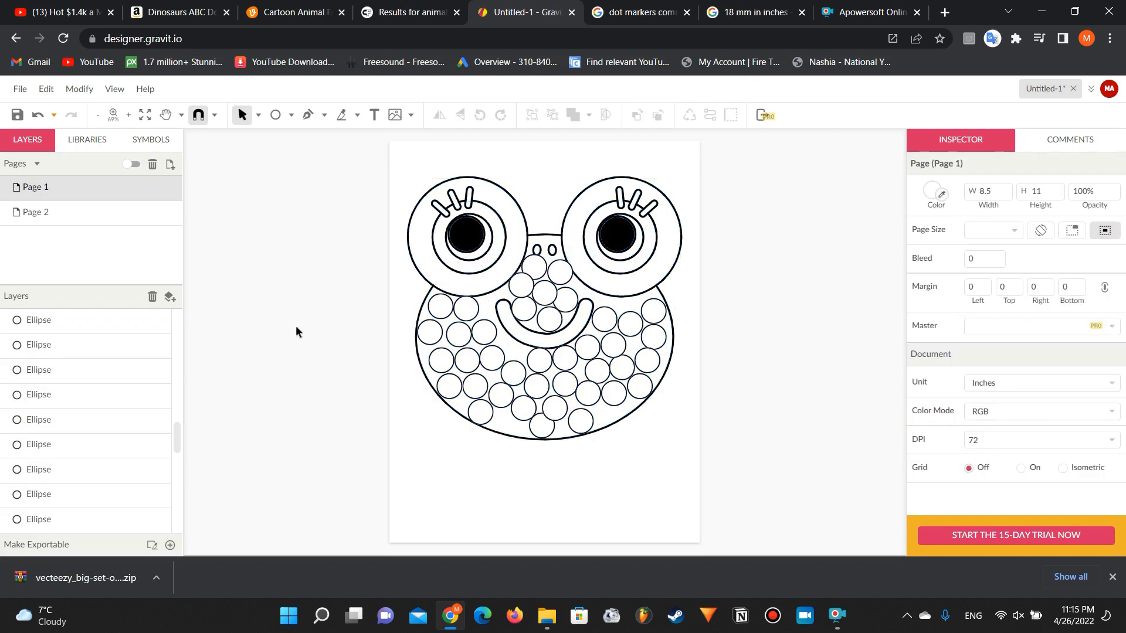
Step: Add a text box about 5.5 by 1.7 inches below the frog's face containing the word "frog"
left_click(374, 115)
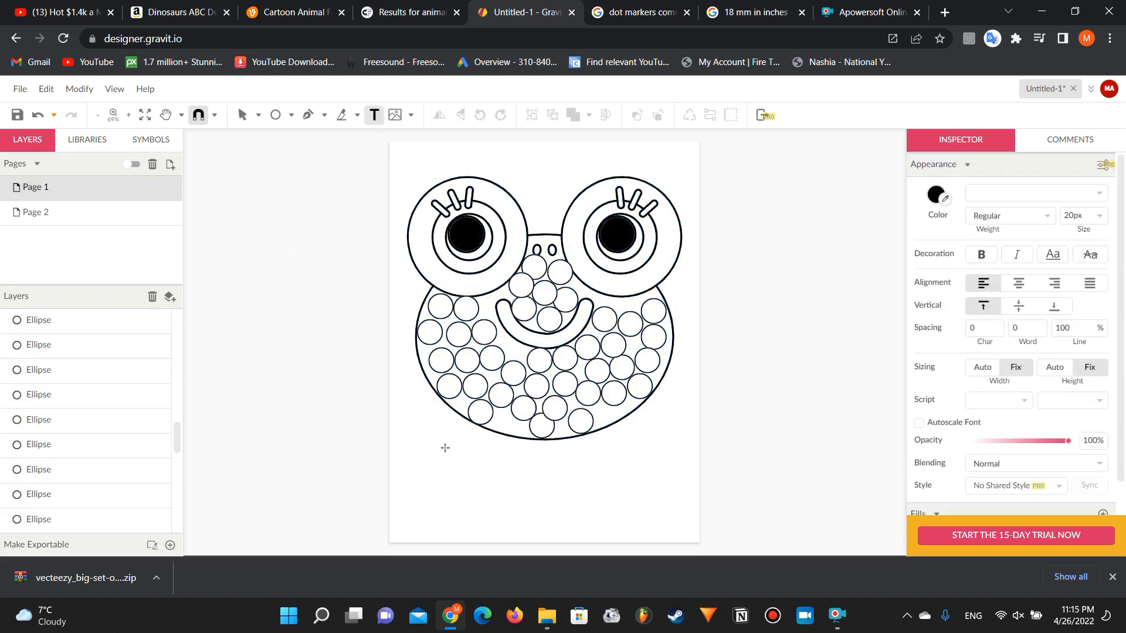
left_click_drag(446, 448, 647, 511)
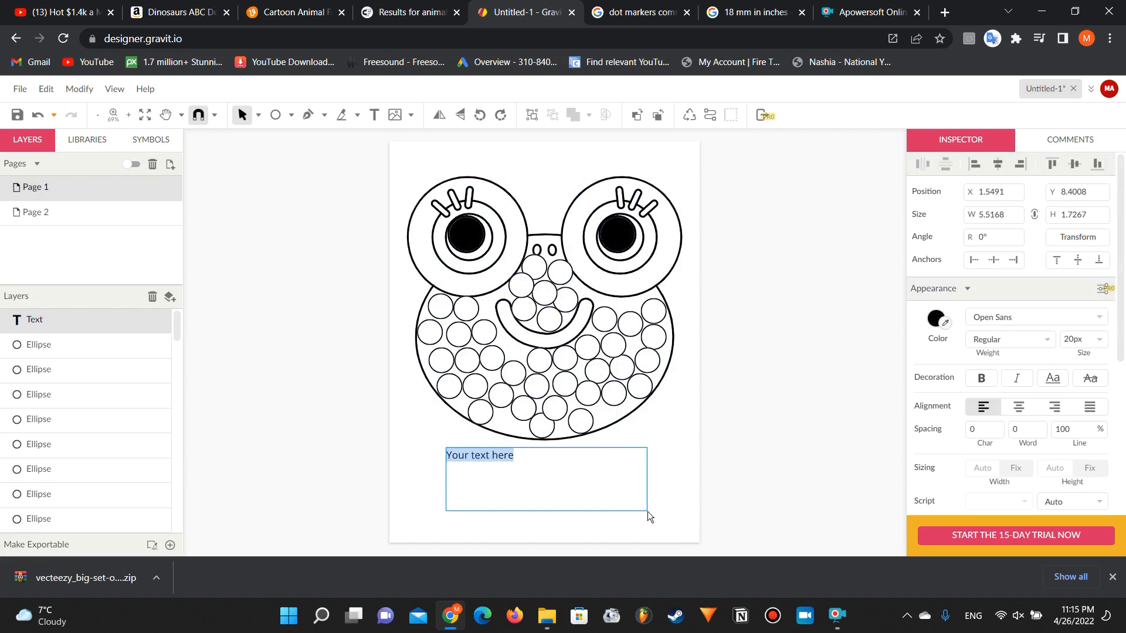
type("frog")
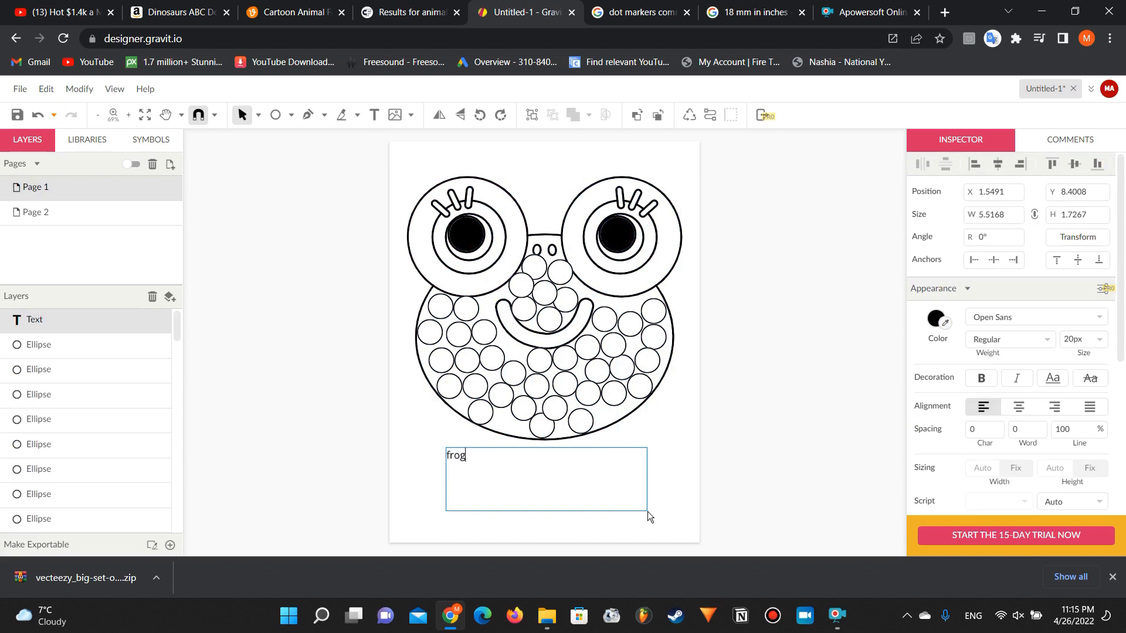
Step: Set the font size of the "frog" caption to 500 px
double_click(541, 457)
left_click(564, 466)
left_click_drag(1073, 342, 1073, 197)
double_click(490, 465)
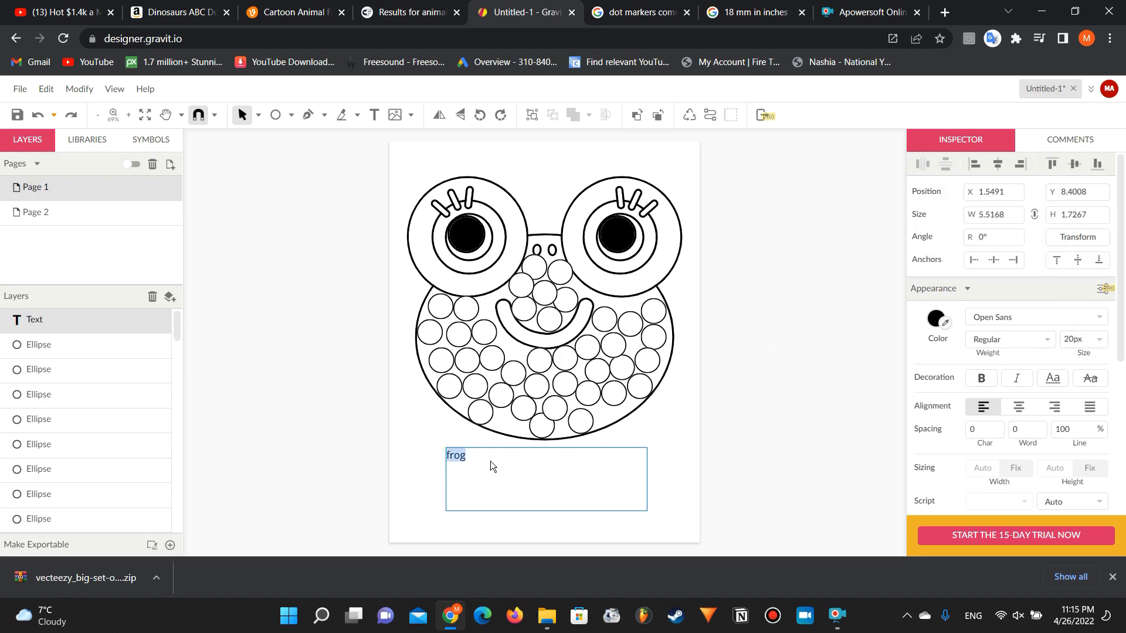
left_click(1076, 341)
type("500")
key("Return")
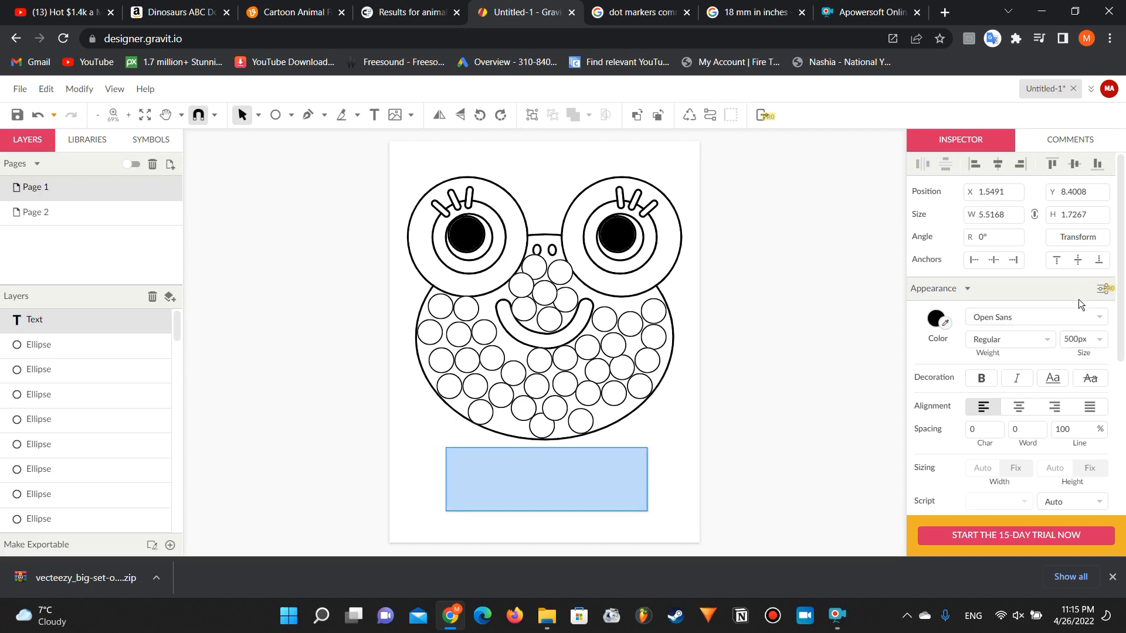
Step: Reduce the "frog" caption's font size to 120 px
left_click(1075, 339)
type("120")
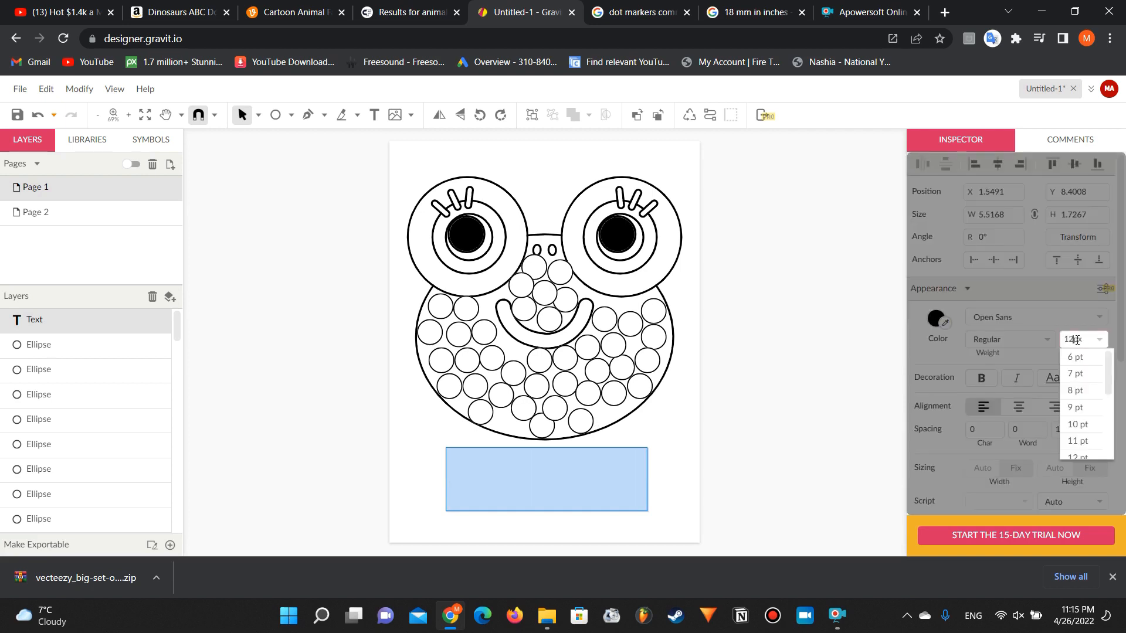
key("Return")
left_click(634, 491)
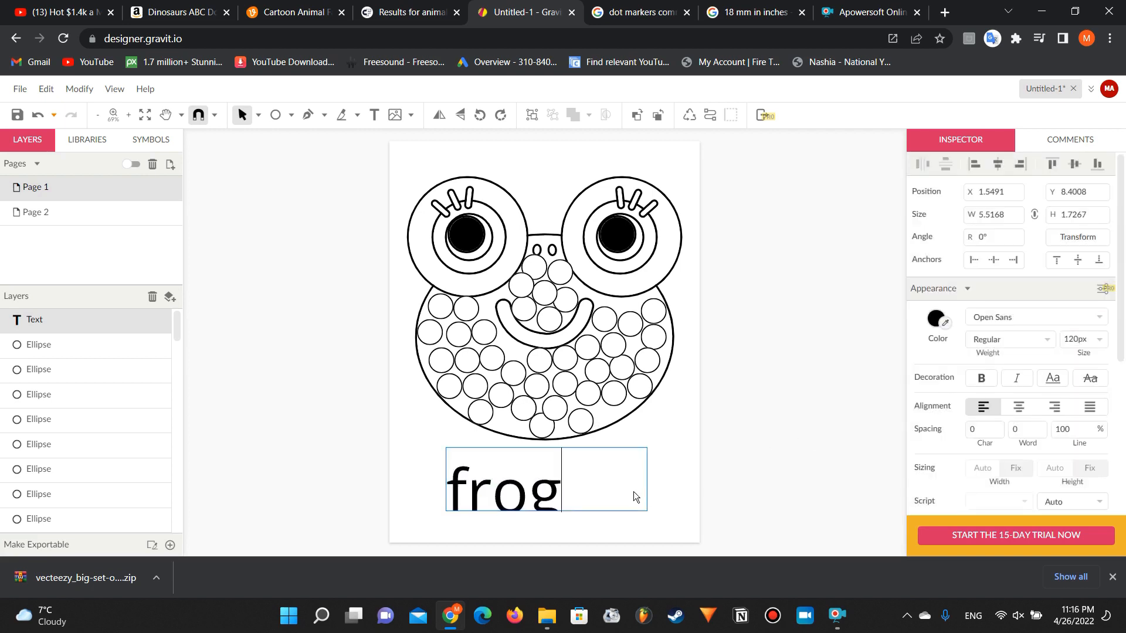
Step: Resize the caption's text box to about 3.34 by 2.35 inches and move it to roughly centred under the frog's face
double_click(614, 488)
left_click(614, 486)
key("Escape")
left_click_drag(647, 511, 640, 538)
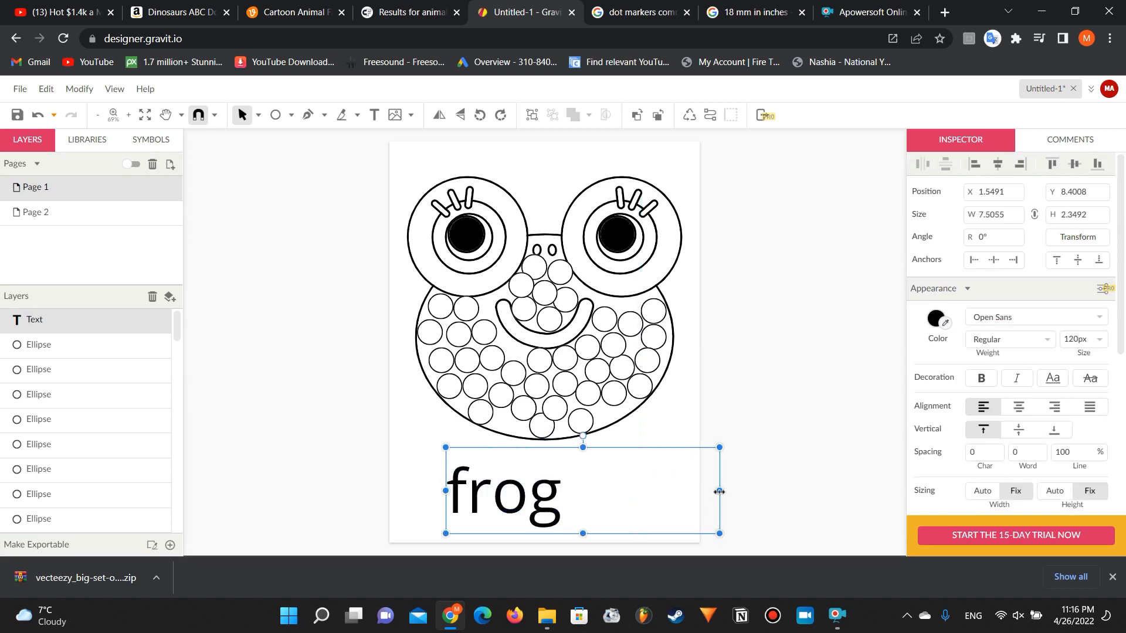
left_click_drag(718, 492, 568, 499)
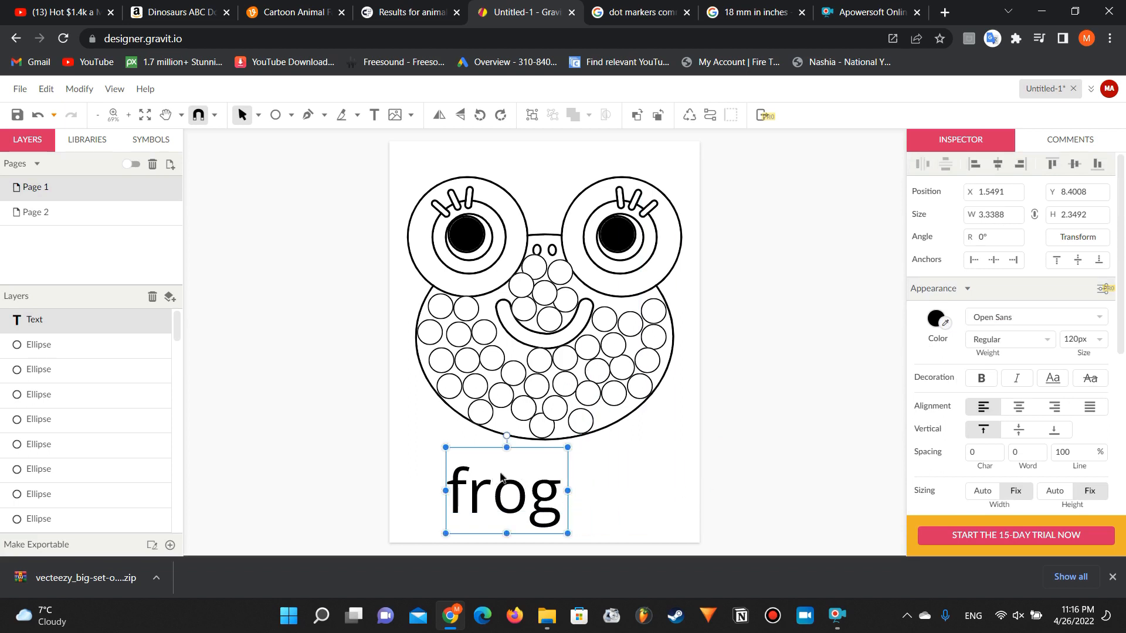
left_click_drag(494, 477, 524, 474)
left_click(381, 455)
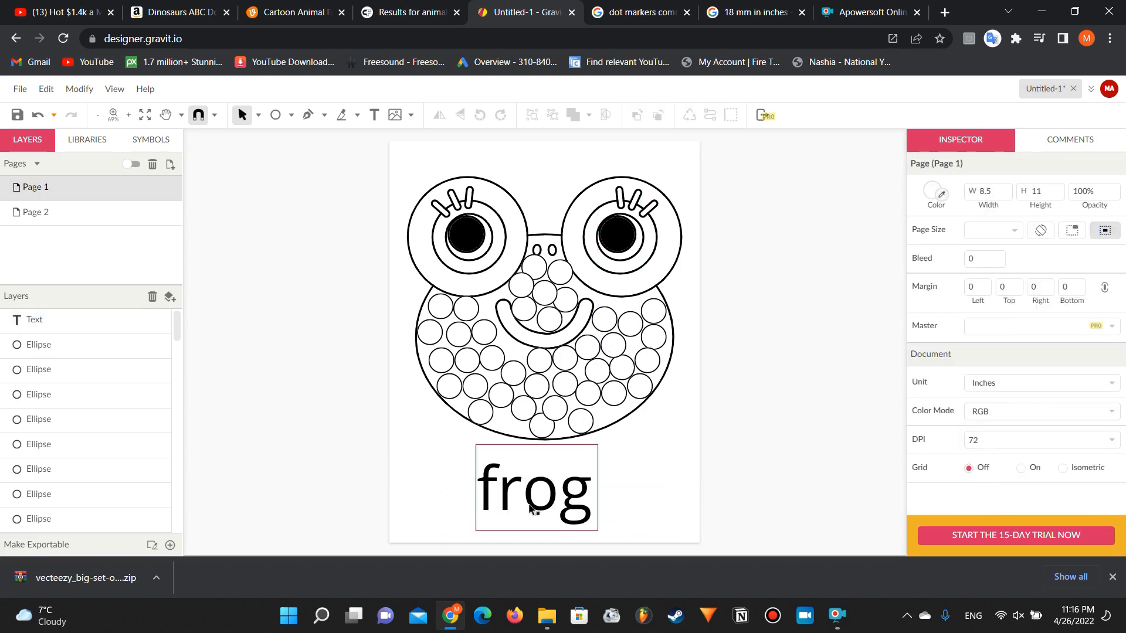
Step: Try the Oleo Script font on the "frog" caption
left_click(565, 503)
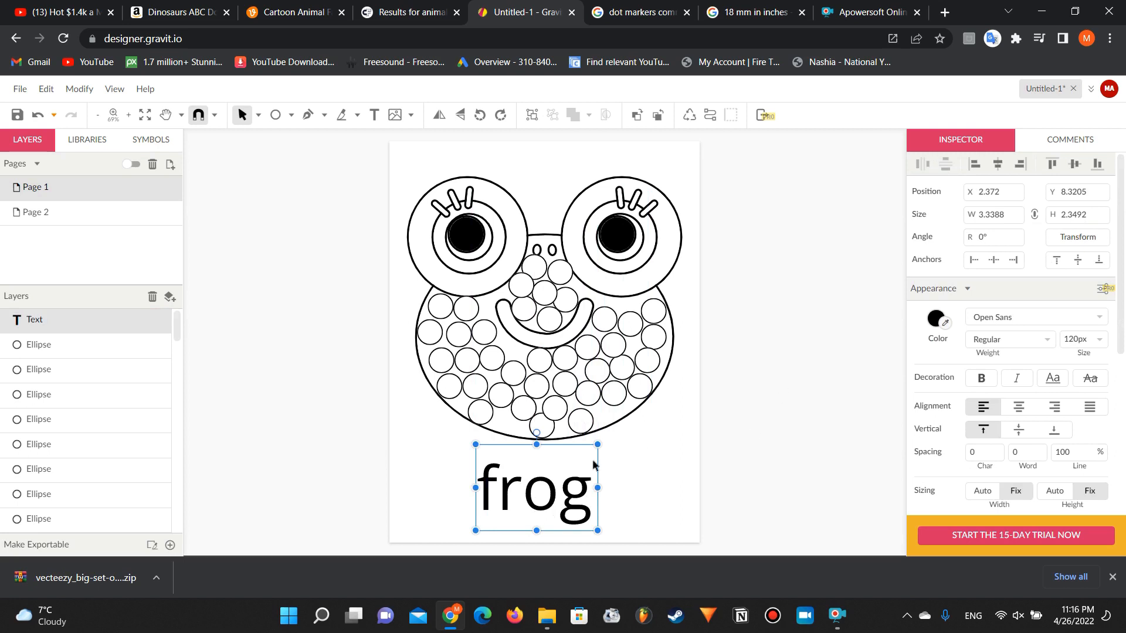
left_click(990, 316)
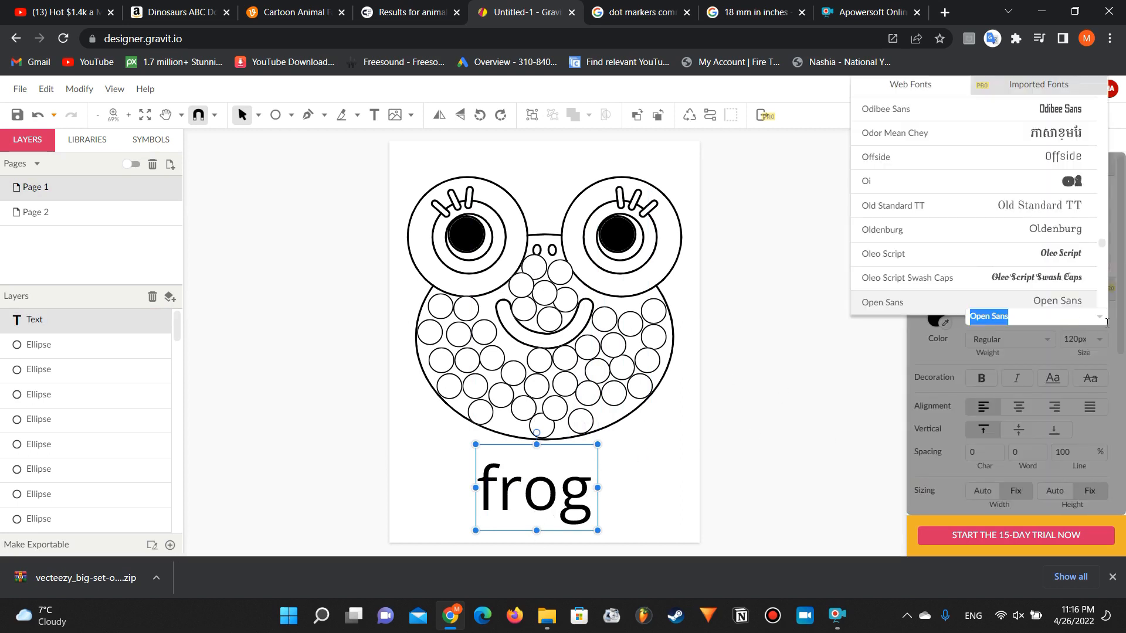
left_click(1050, 253)
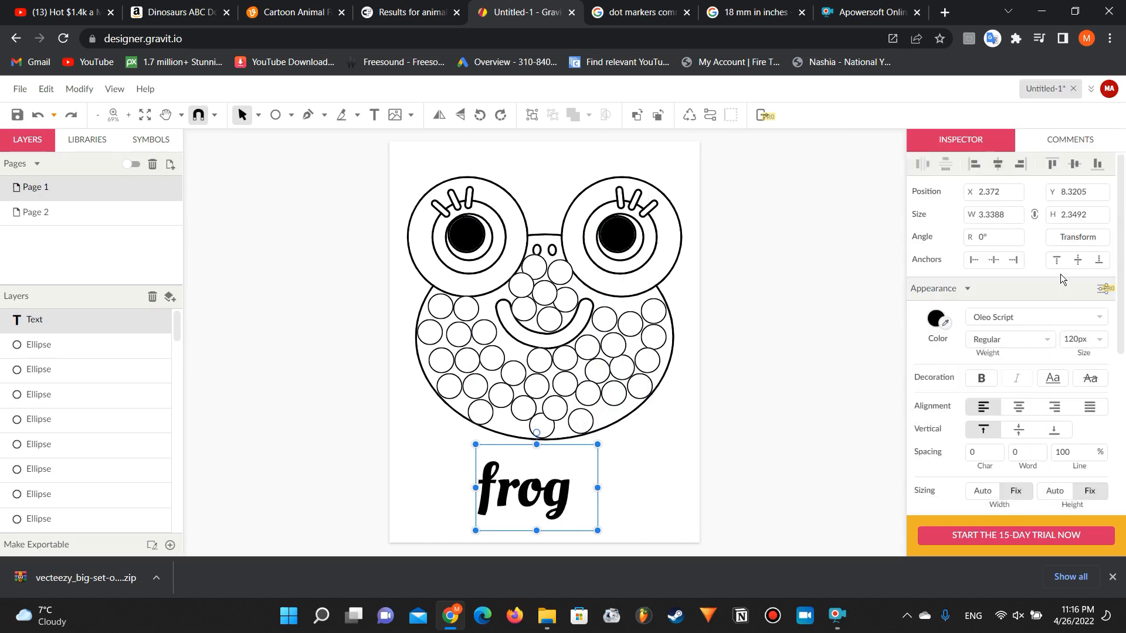
Step: Change the "frog" caption's font to Passion One
left_click(1053, 316)
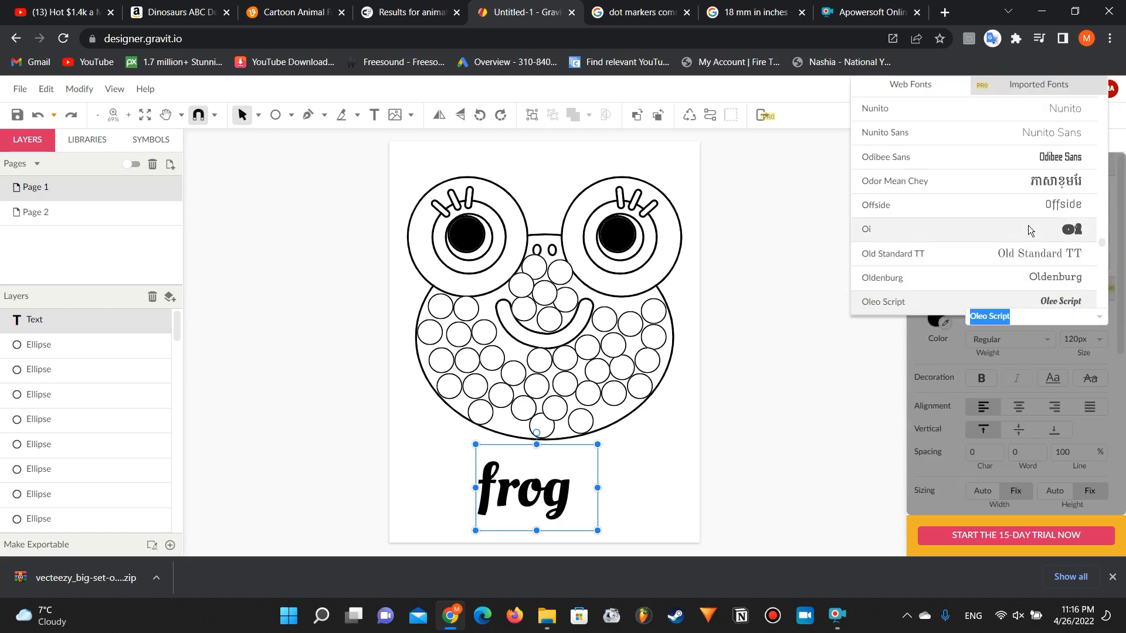
scroll(1029, 228, "down", 6)
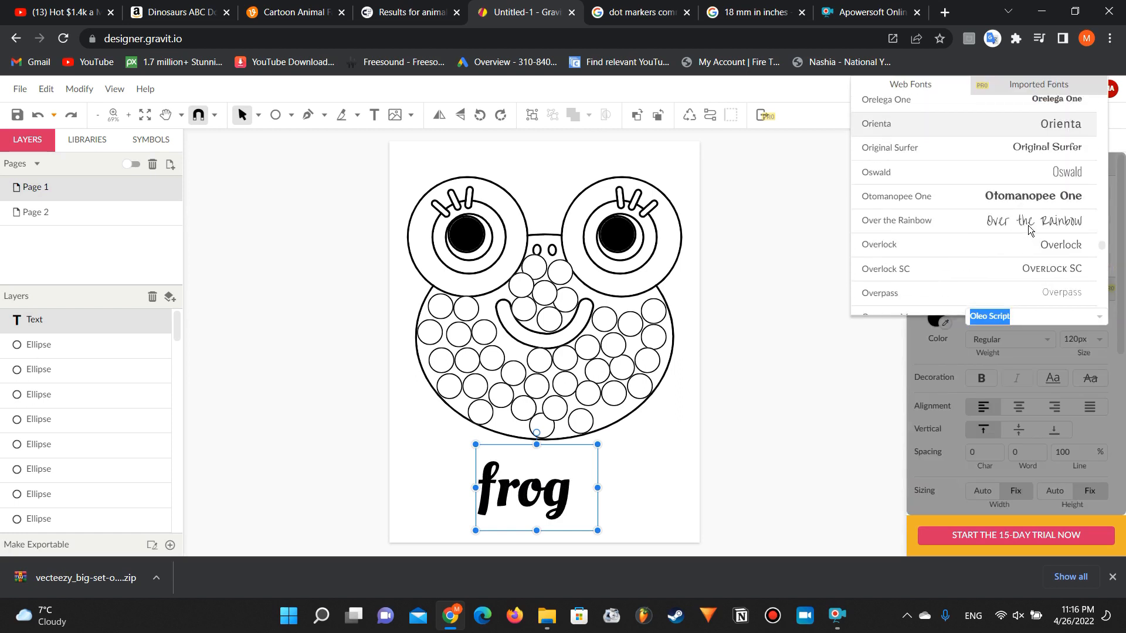
scroll(1028, 229, "down", 5)
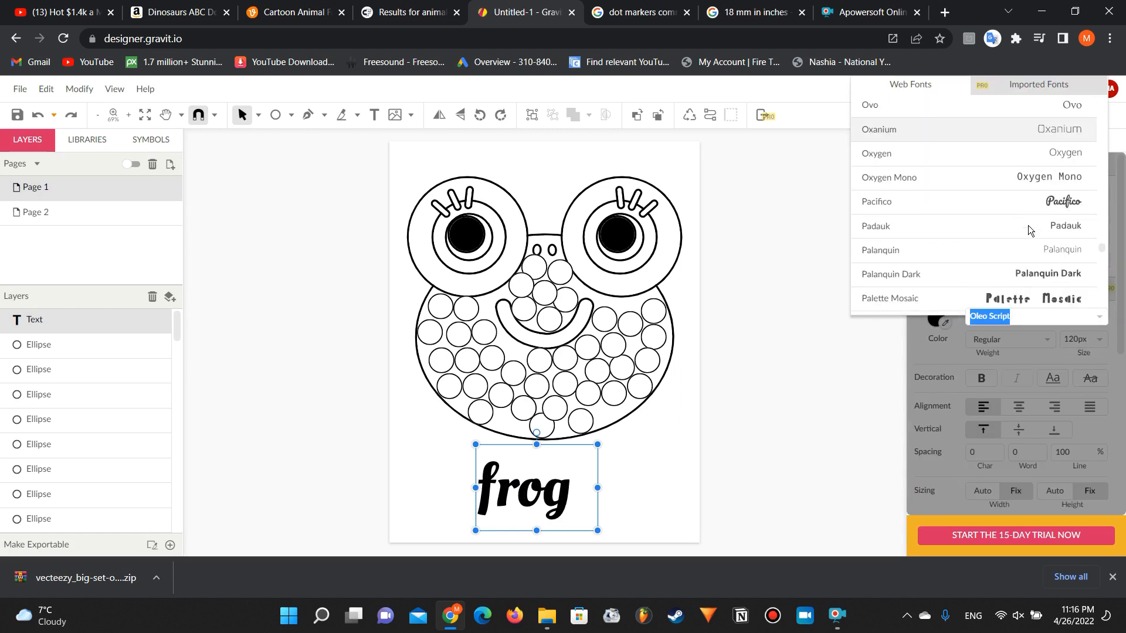
scroll(1029, 225, "down", 3)
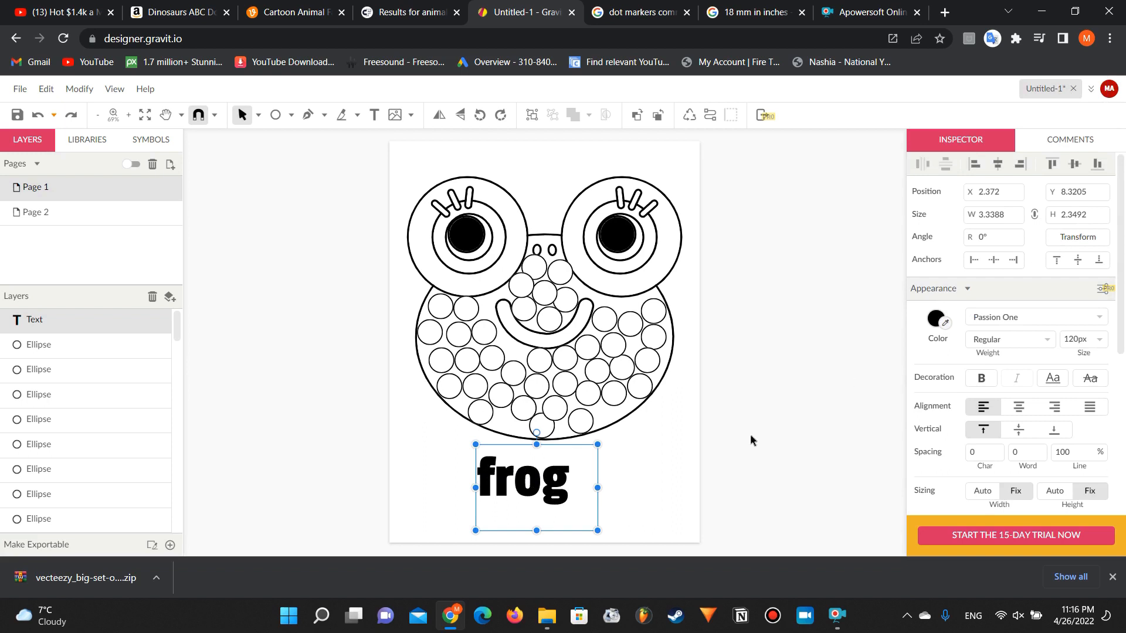
Step: Set the "frog" caption's font size to 150 px and move it so it is centred under the frog's face
left_click(1072, 339)
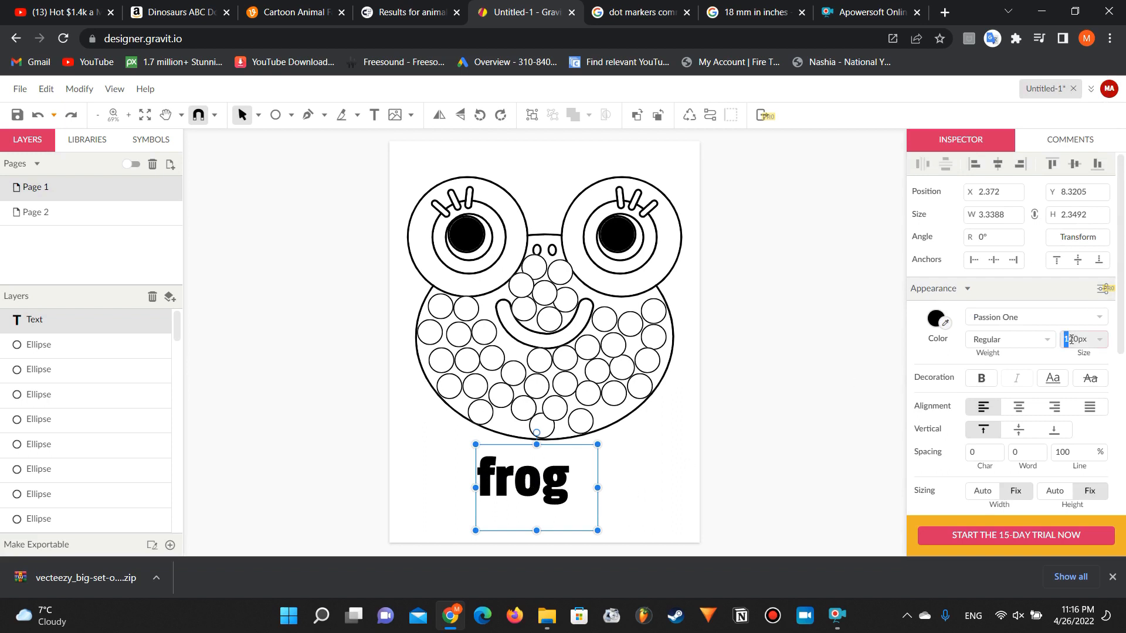
type("150")
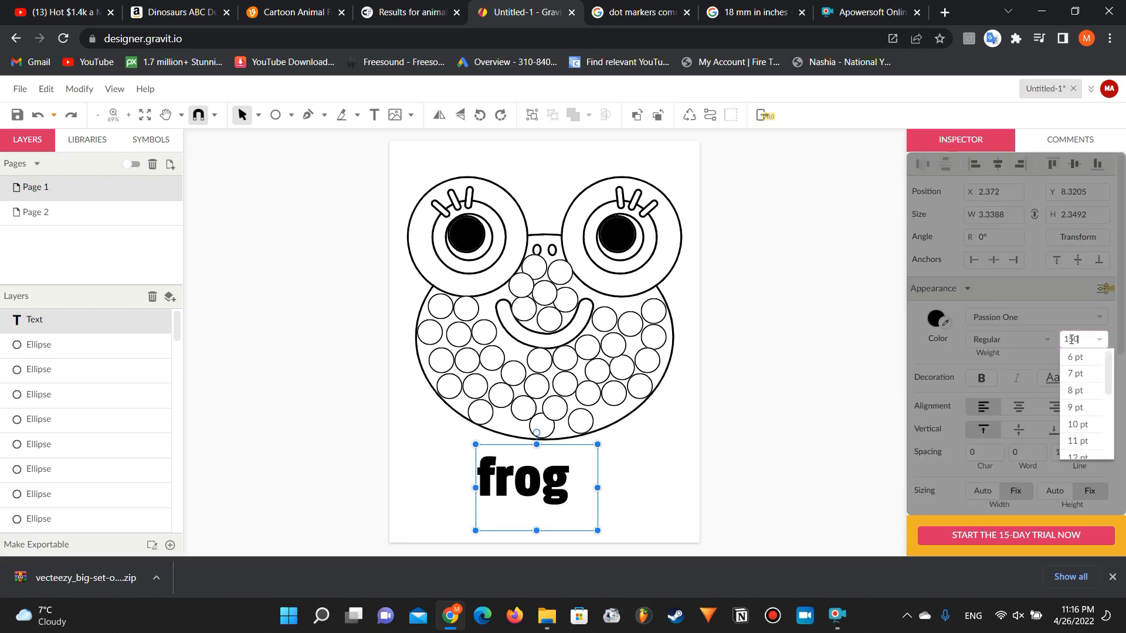
key("Return")
left_click(762, 415)
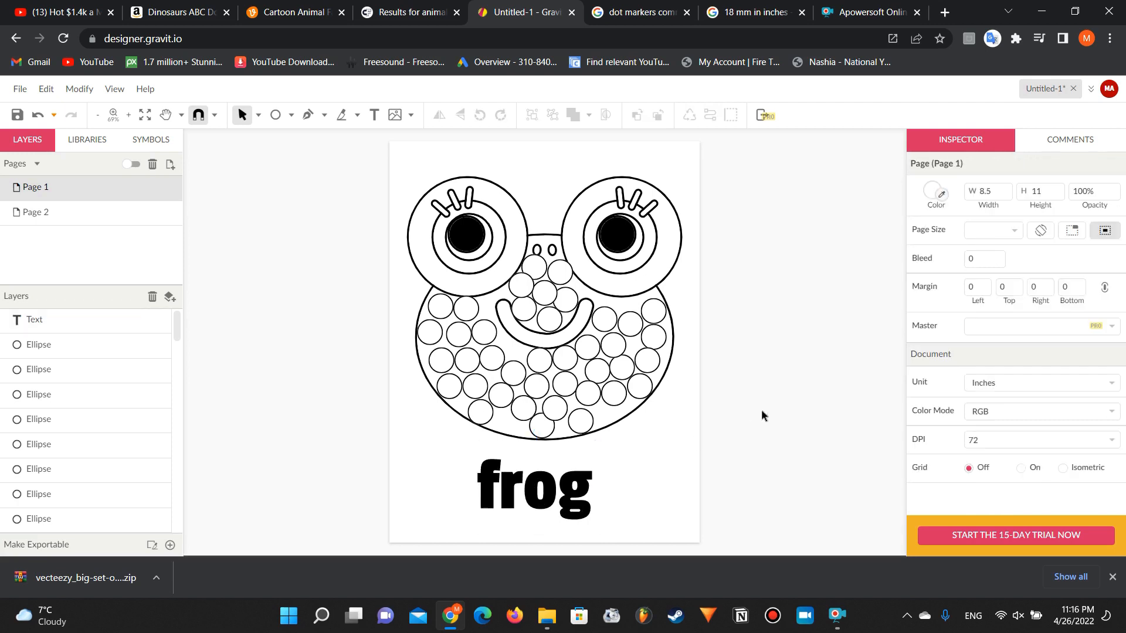
left_click_drag(509, 502, 531, 499)
left_click(350, 421)
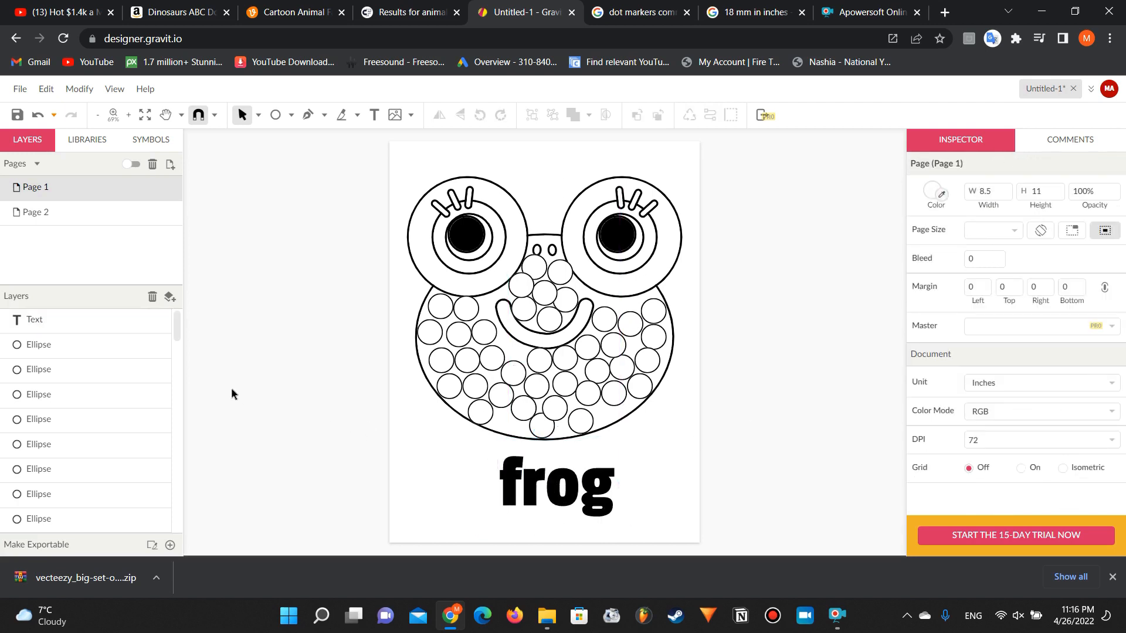
Step: Open Page 2 and turn on the multi-page view to show the frog page and the animal faces page side by side
left_click(118, 206)
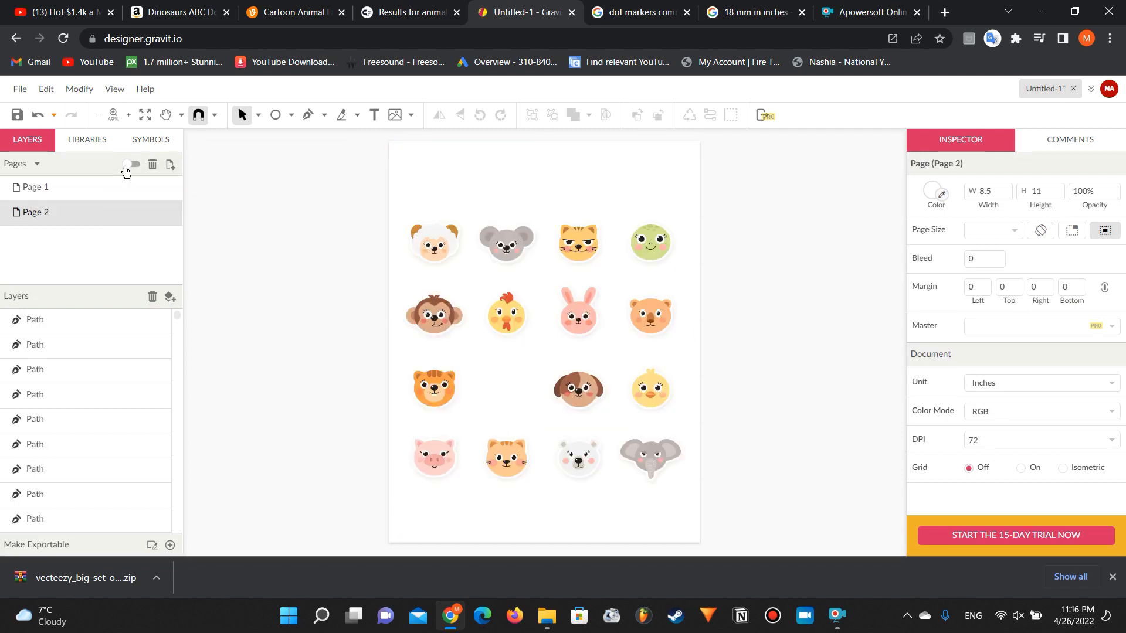
left_click(128, 164)
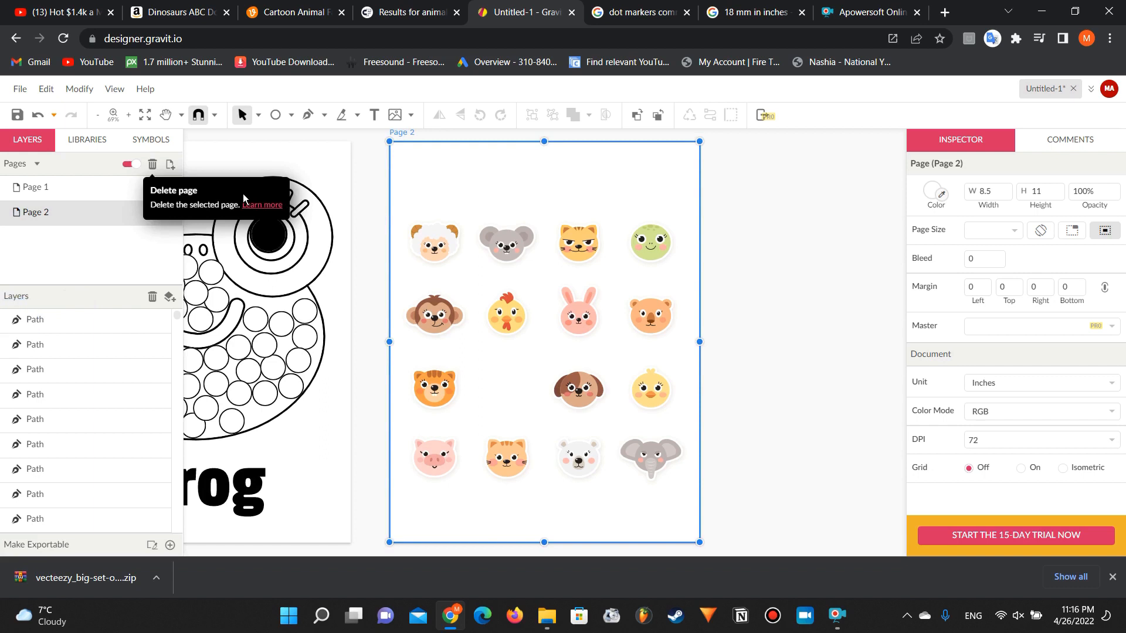
scroll(430, 309, "down", 3)
scroll(430, 310, "left", 4)
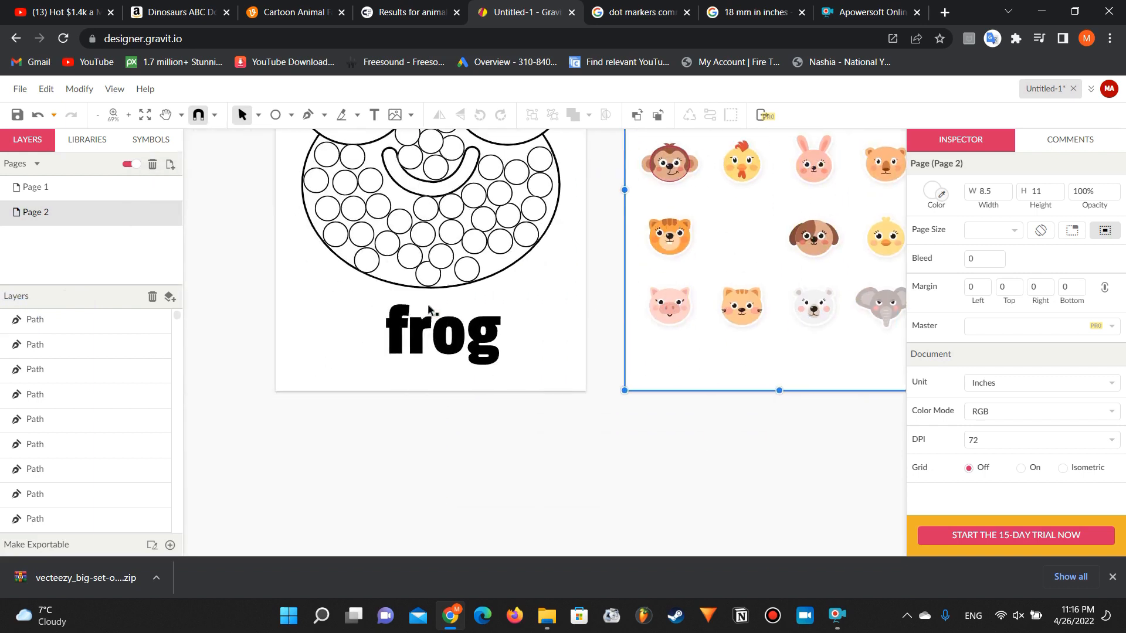
scroll(430, 310, "up", 3)
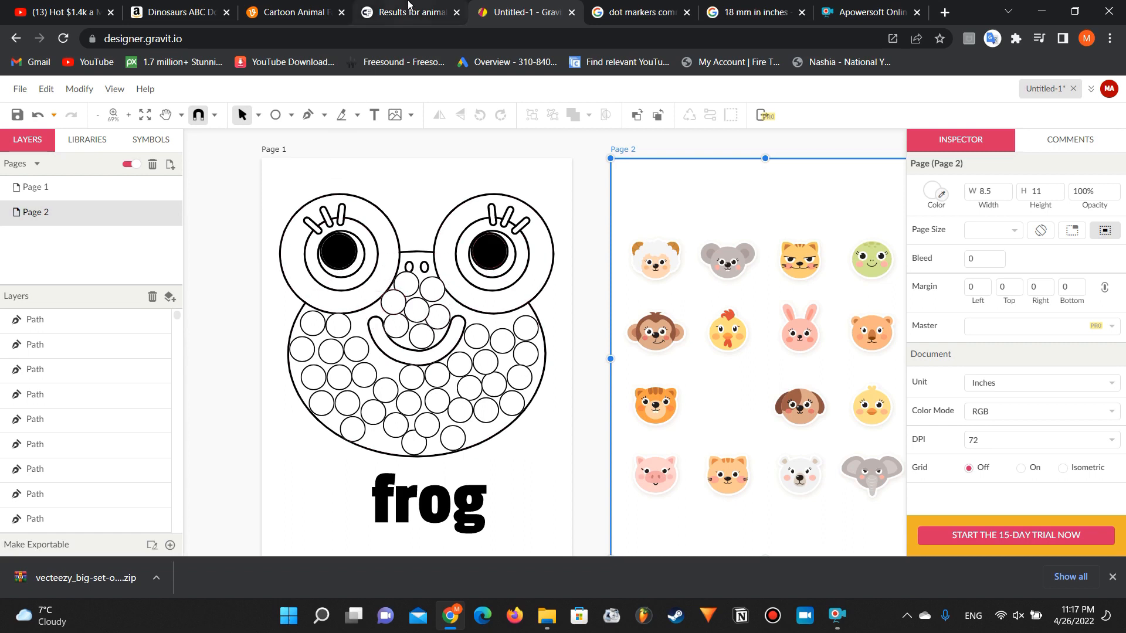
Step: Switch to Amazon, check the print length of the Dinosaurs ABC Dot Markers Activity Book and return to the search results
left_click(190, 7)
left_click(33, 206)
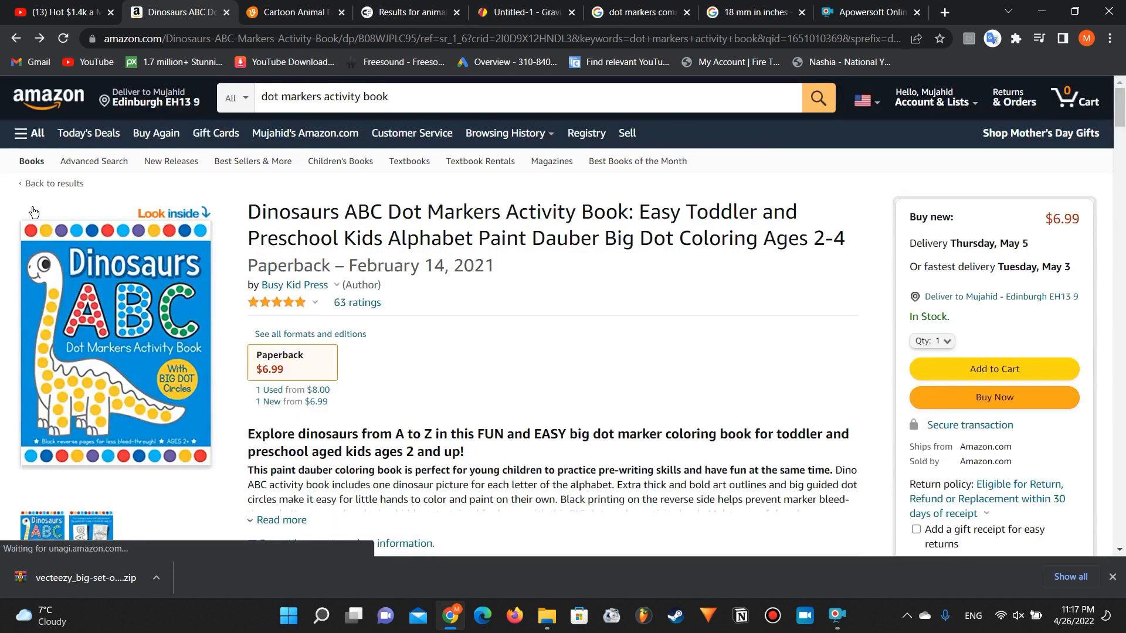
scroll(211, 356, "down", 7)
scroll(211, 355, "up", 1)
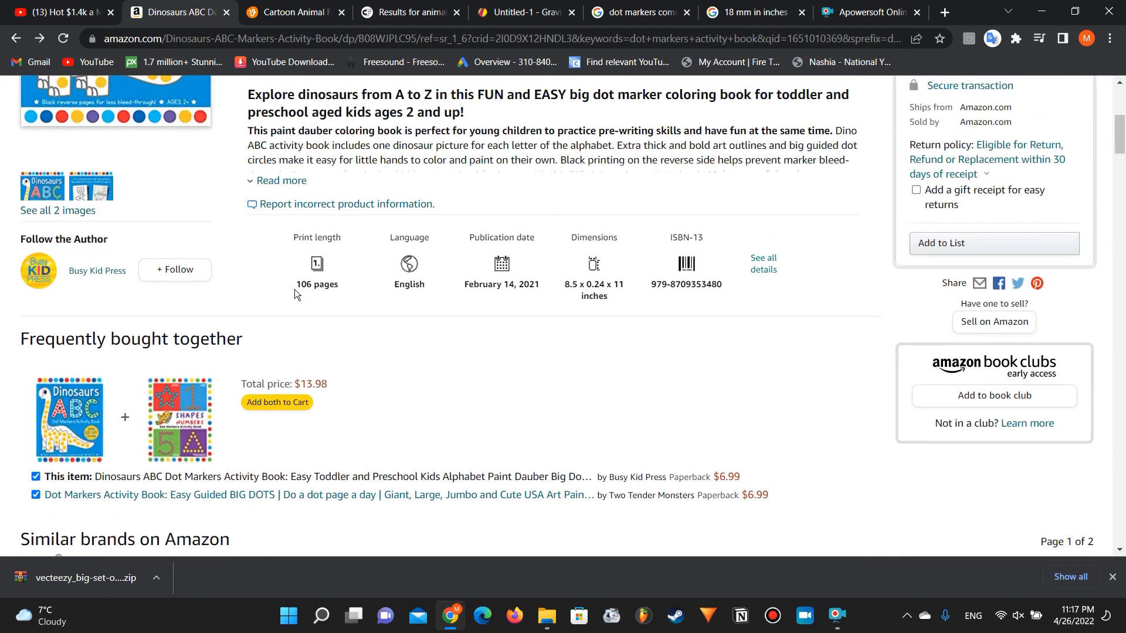
scroll(301, 288, "left", 5)
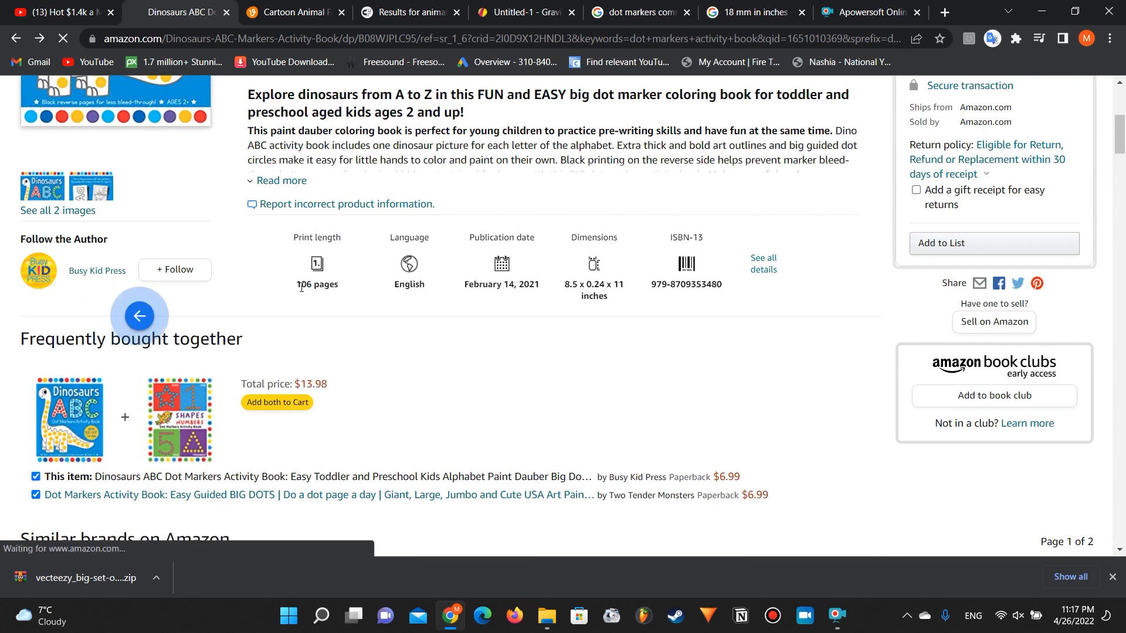
Step: Examine the best seller ranks and covers of the dot markers activity books in the Amazon search results
scroll(455, 336, "down", 3)
scroll(455, 336, "up", 3)
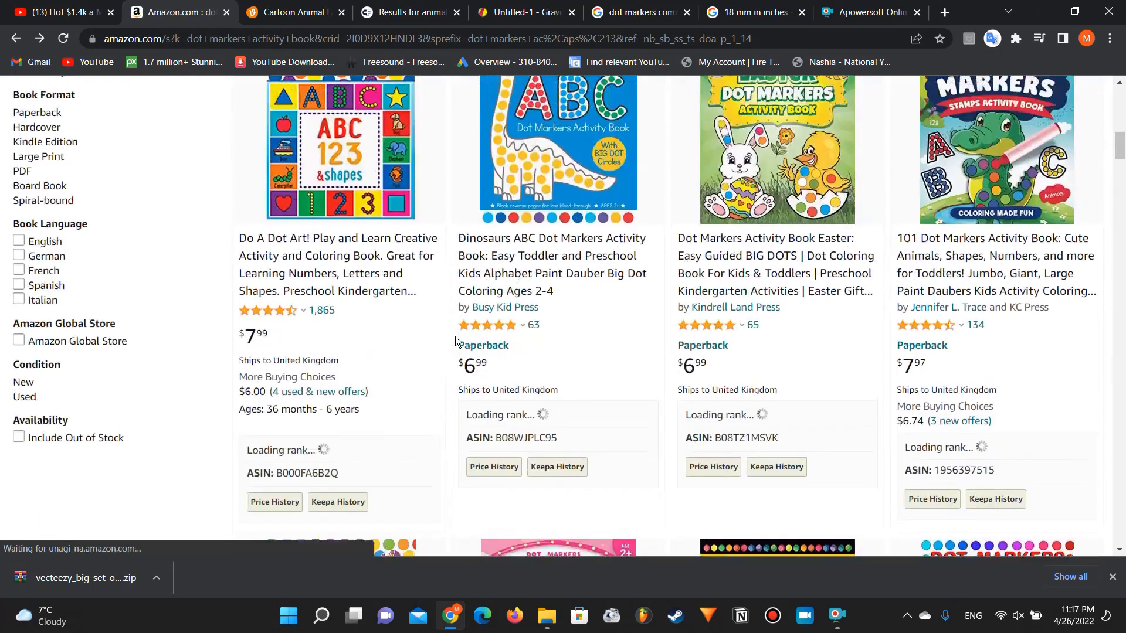
scroll(455, 336, "down", 3)
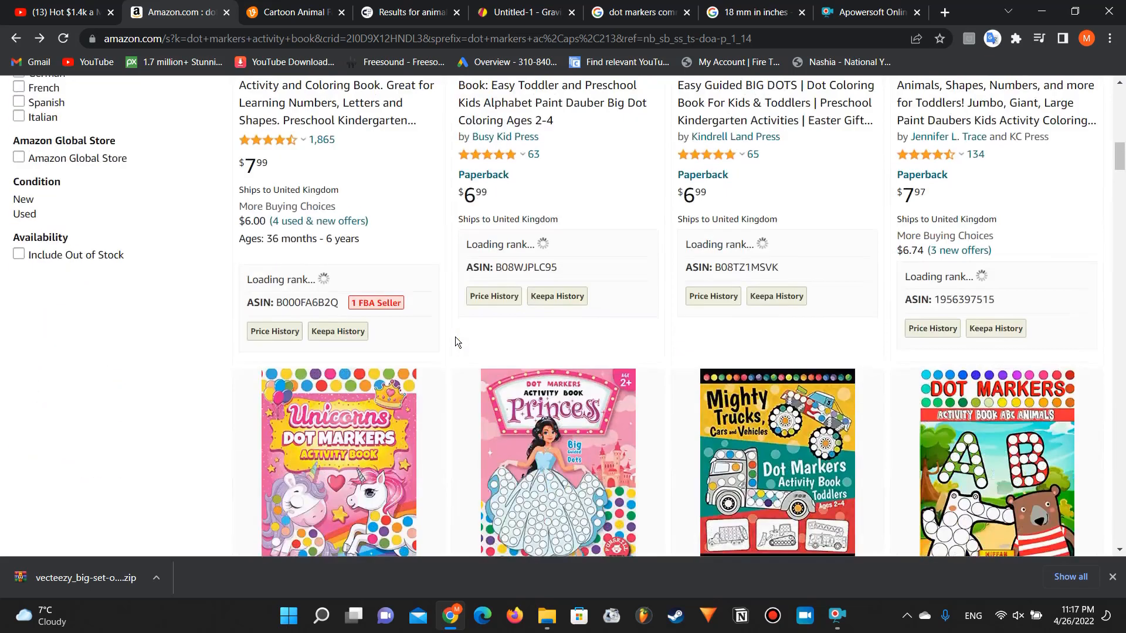
scroll(455, 337, "up", 3)
scroll(455, 337, "down", 5)
scroll(454, 336, "down", 3)
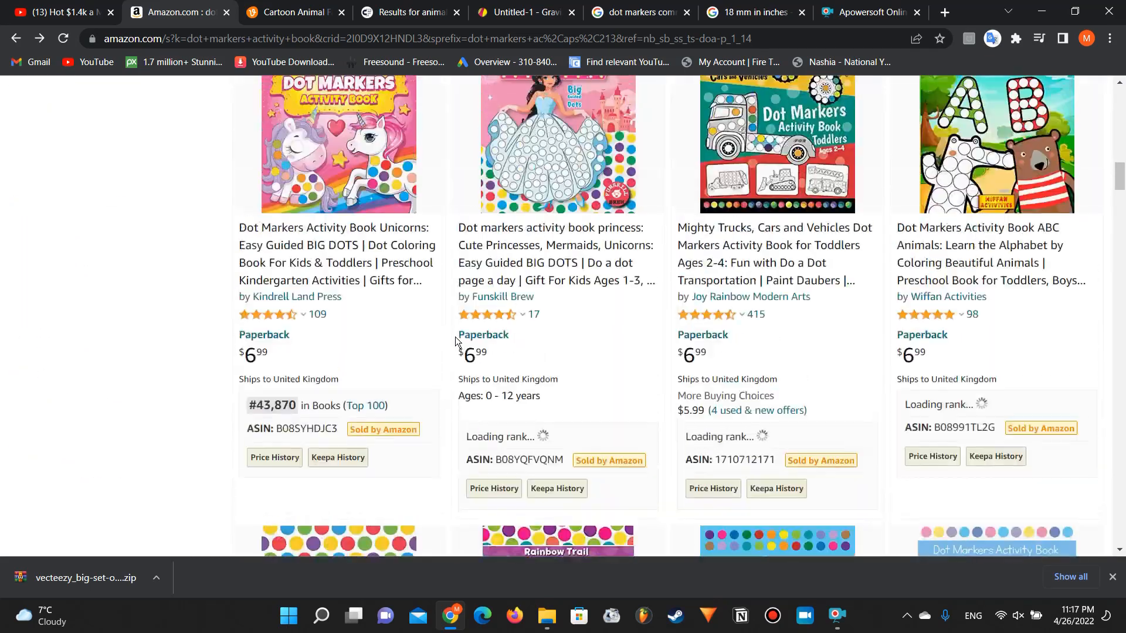
scroll(454, 337, "up", 6)
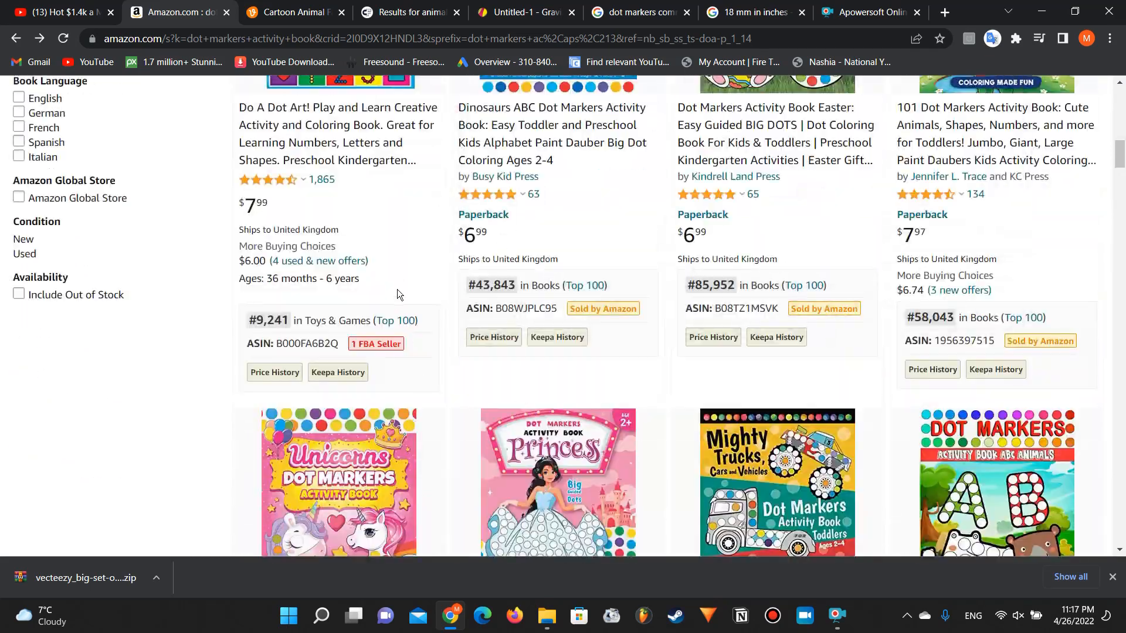
scroll(396, 290, "up", 5)
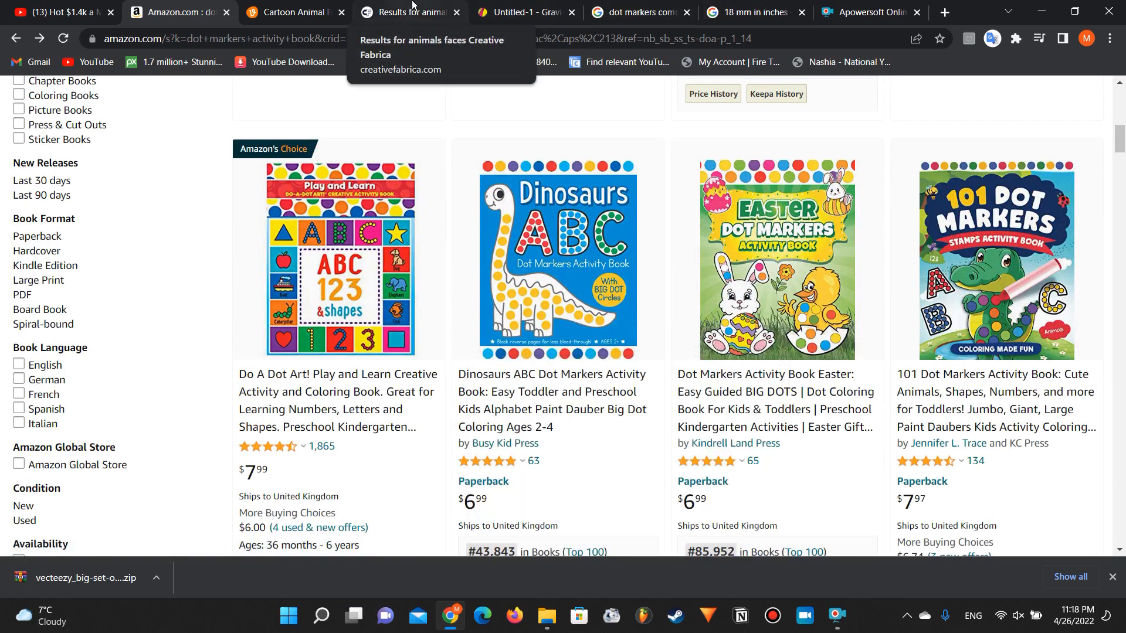
Step: Check the frog page in Gravit Designer and view Amazon's keyword suggestions for "dot markers activity book"
left_click(516, 11)
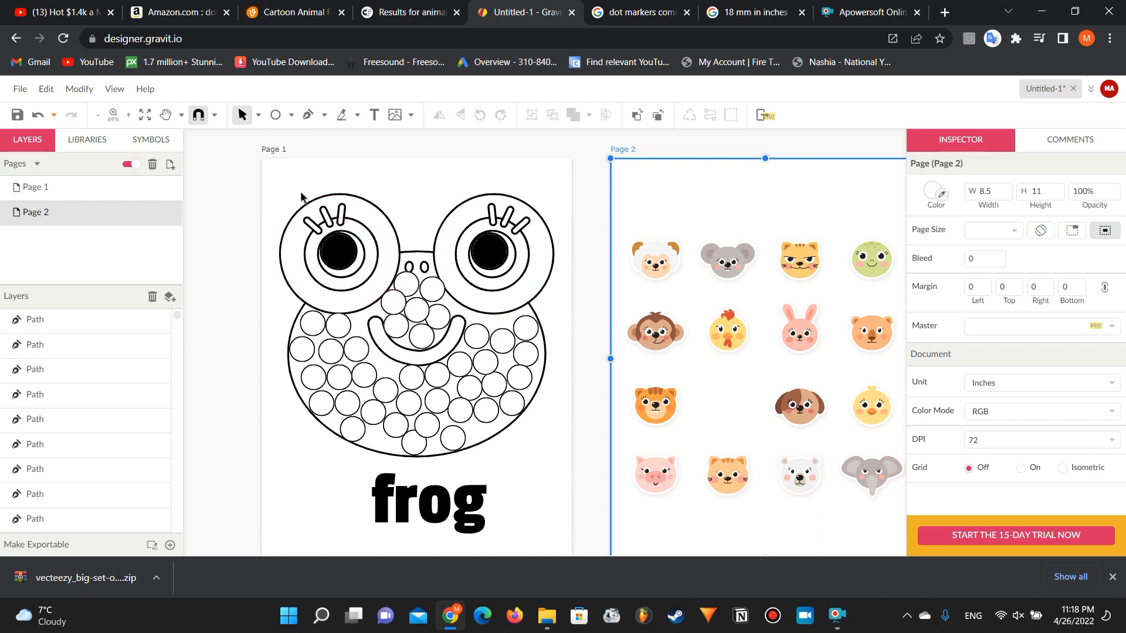
left_click(159, 5)
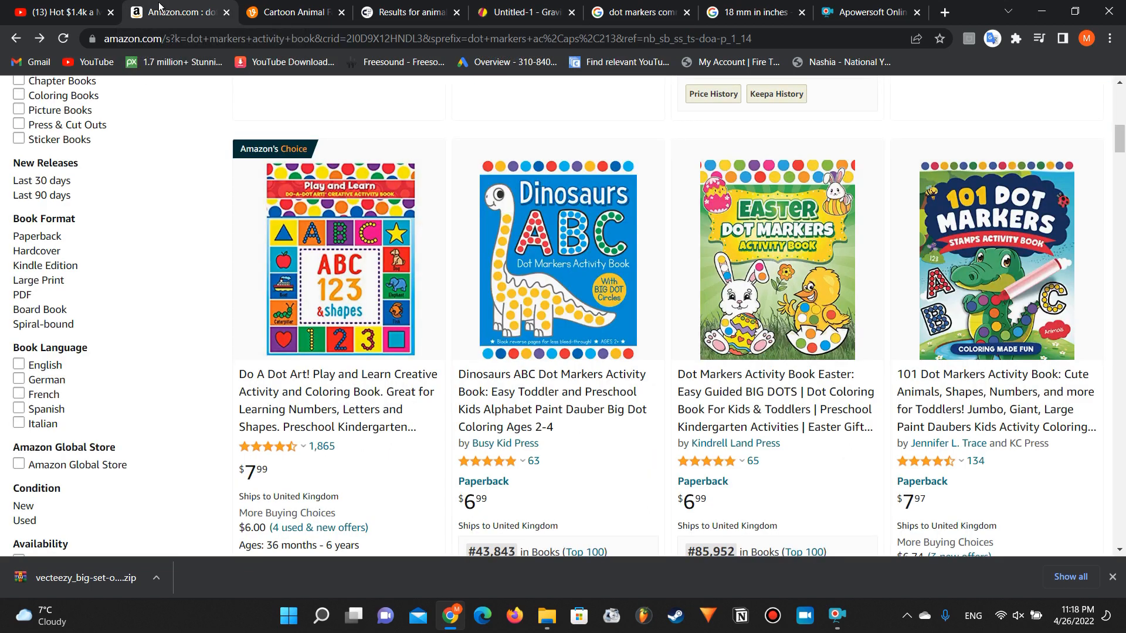
scroll(745, 223, "up", 7)
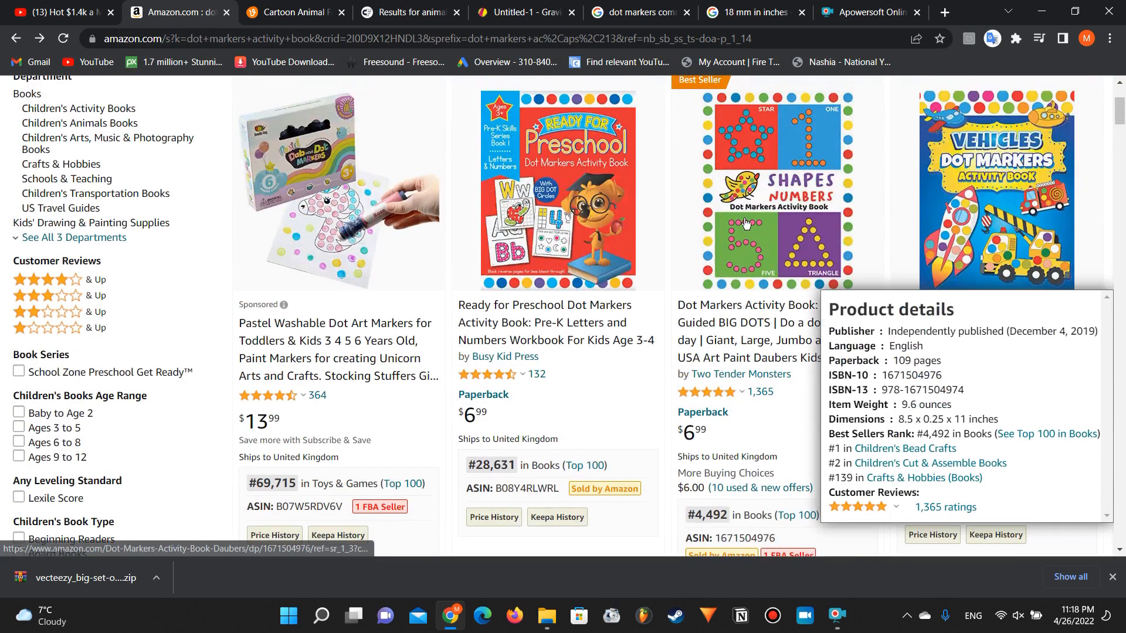
scroll(700, 163, "up", 3)
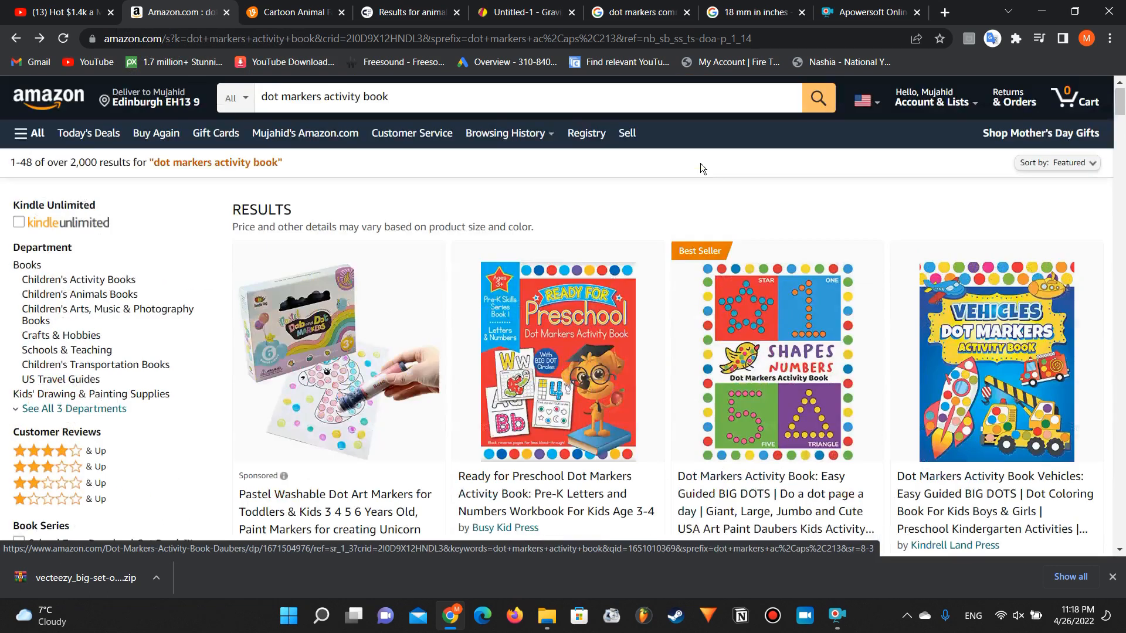
left_click(389, 103)
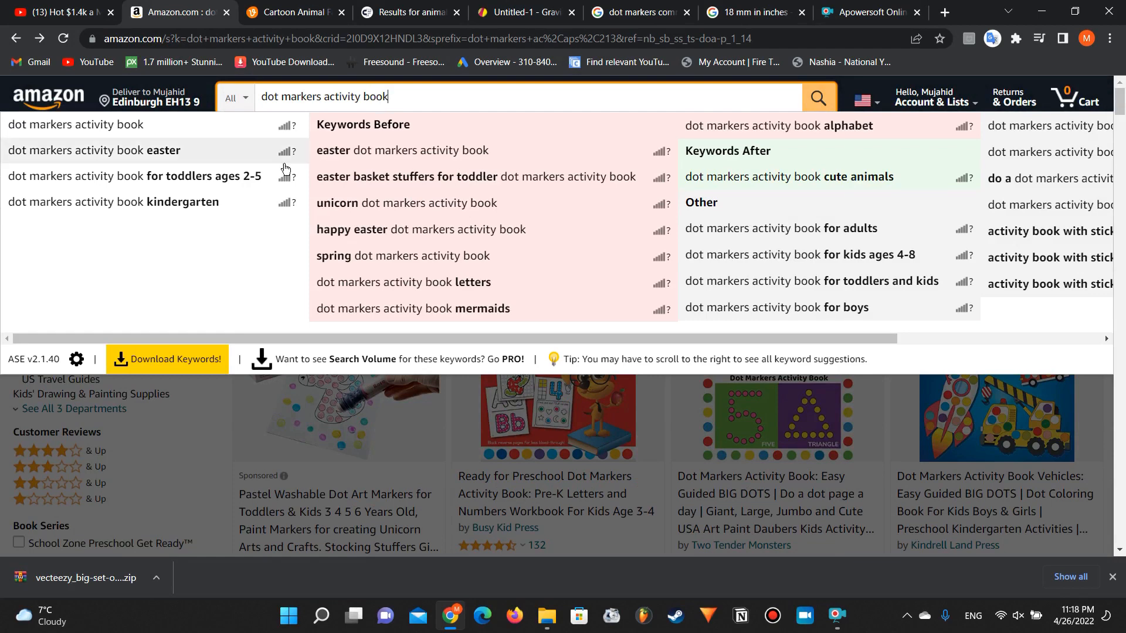
left_click(180, 409)
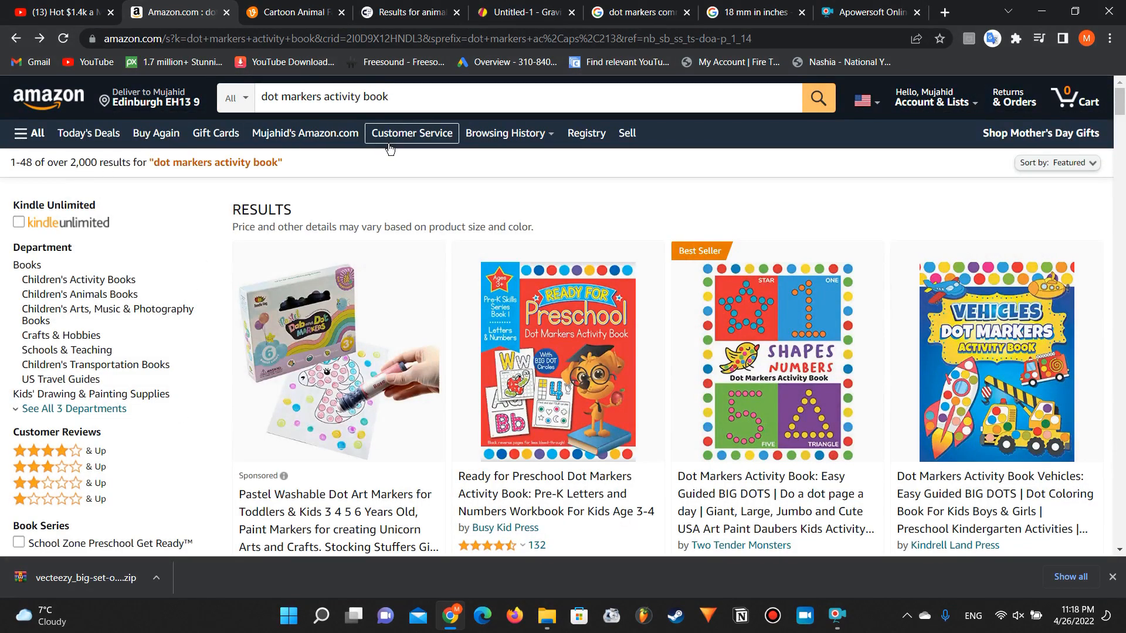
Step: Examine the Cute Animals dot markers book on Amazon and check the animal faces graphics on Creative Fabrica
scroll(344, 399, "down", 10)
scroll(346, 403, "down", 13)
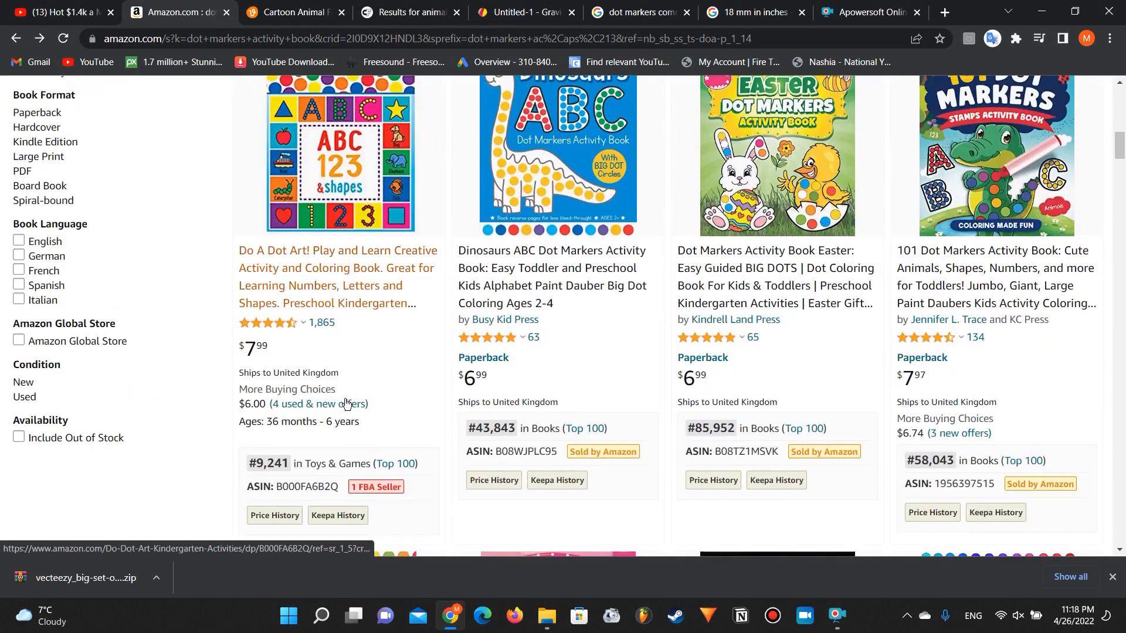
scroll(346, 404, "down", 5)
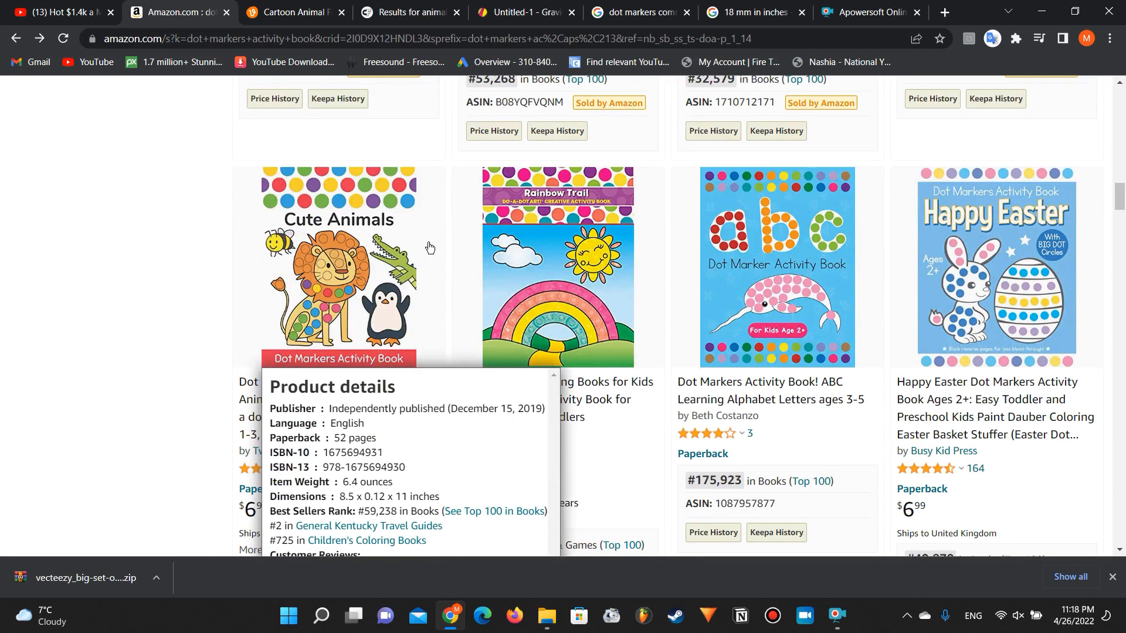
scroll(98, 311, "down", 2)
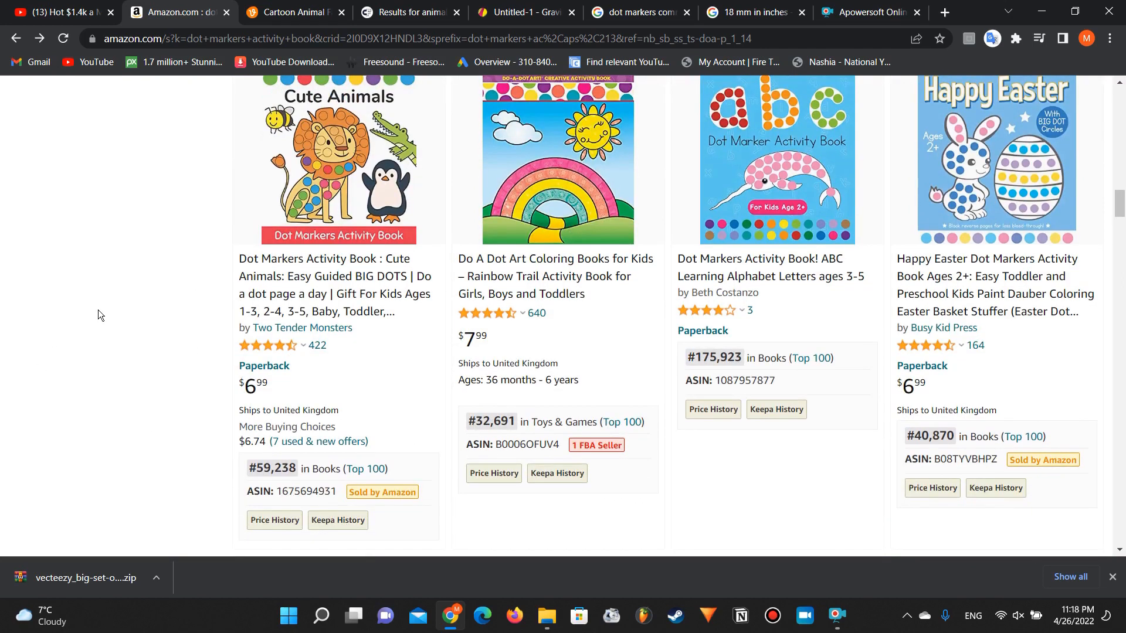
left_click(369, 6)
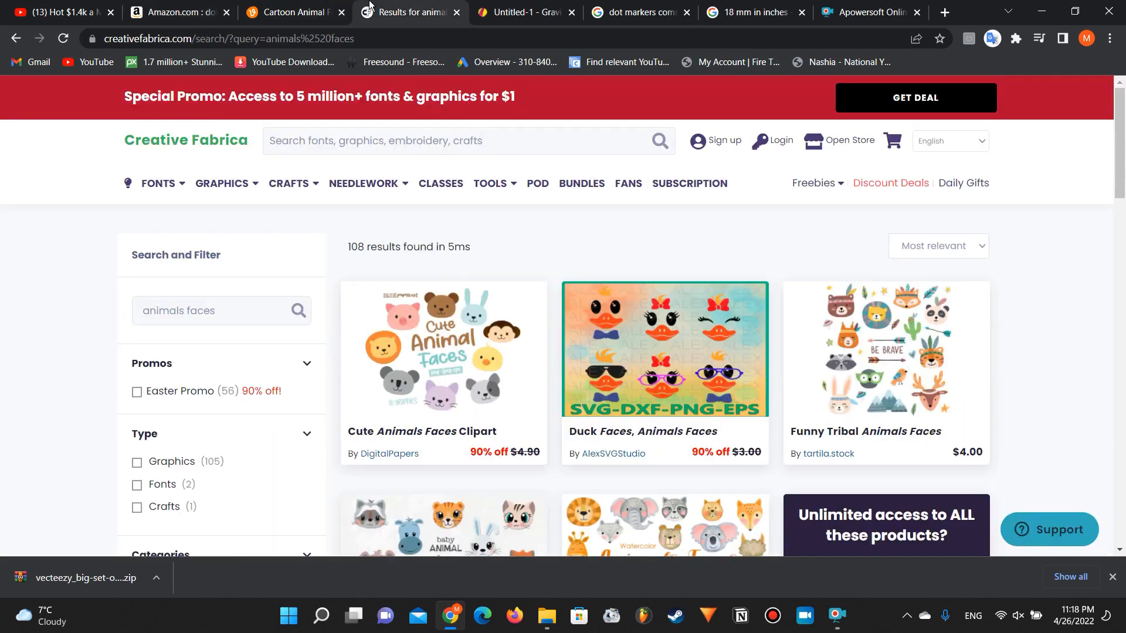
left_click(302, 7)
left_click(183, 6)
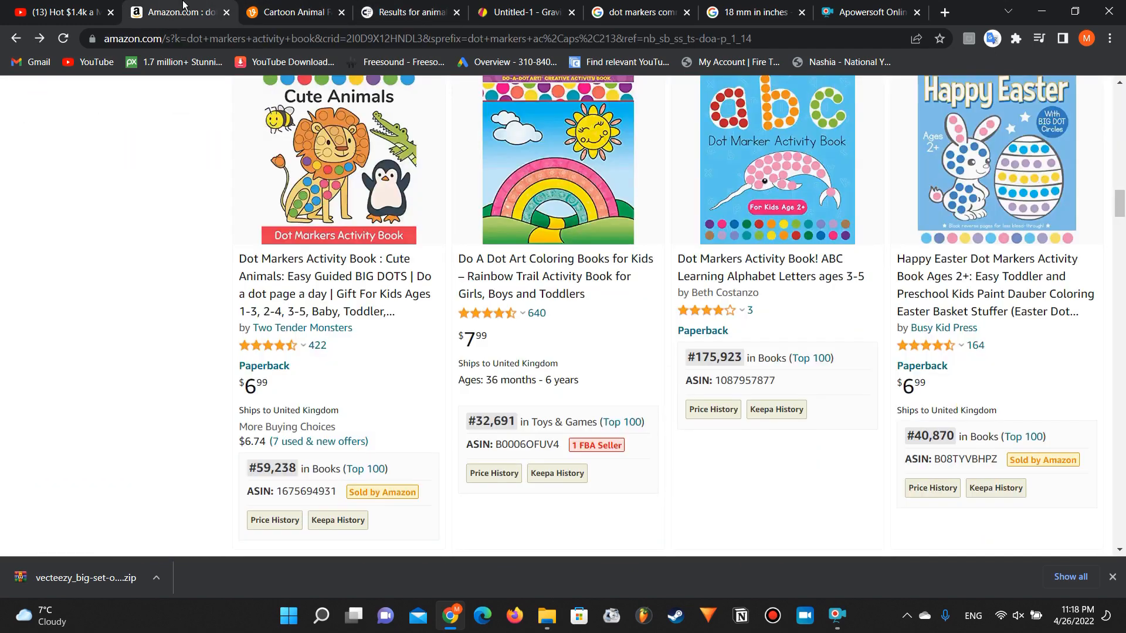
Step: Examine further dot markers books on Amazon for theme ideas, including the Dot Markers Activity Book Animals listing
scroll(65, 243, "up", 2)
scroll(65, 244, "down", 4)
scroll(64, 243, "up", 4)
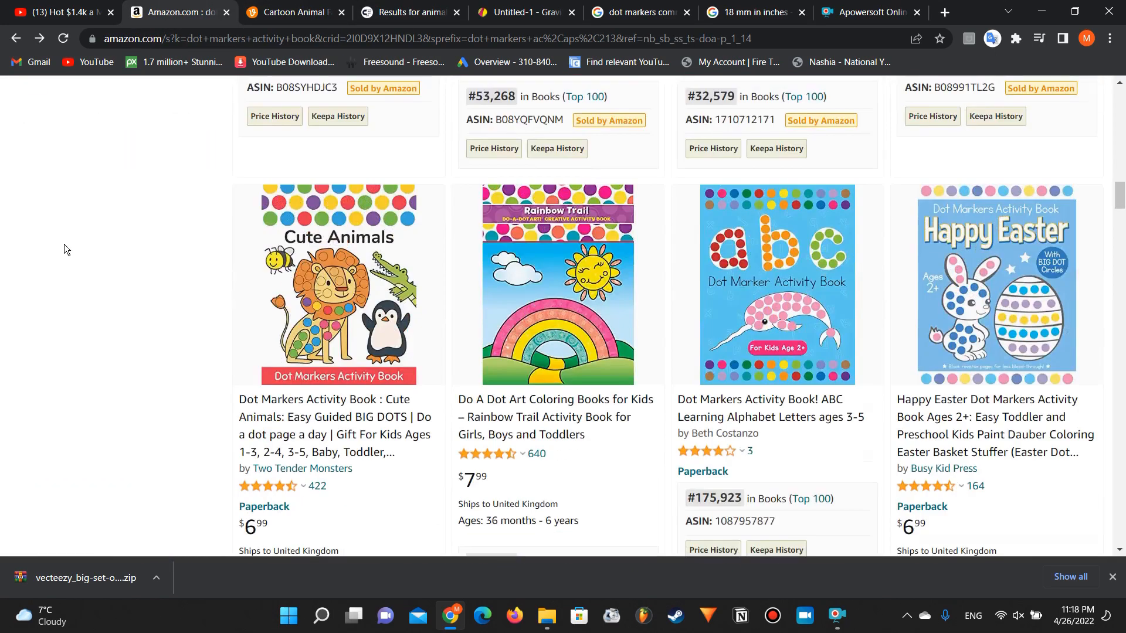
scroll(65, 244, "down", 5)
scroll(64, 244, "down", 3)
scroll(64, 244, "up", 3)
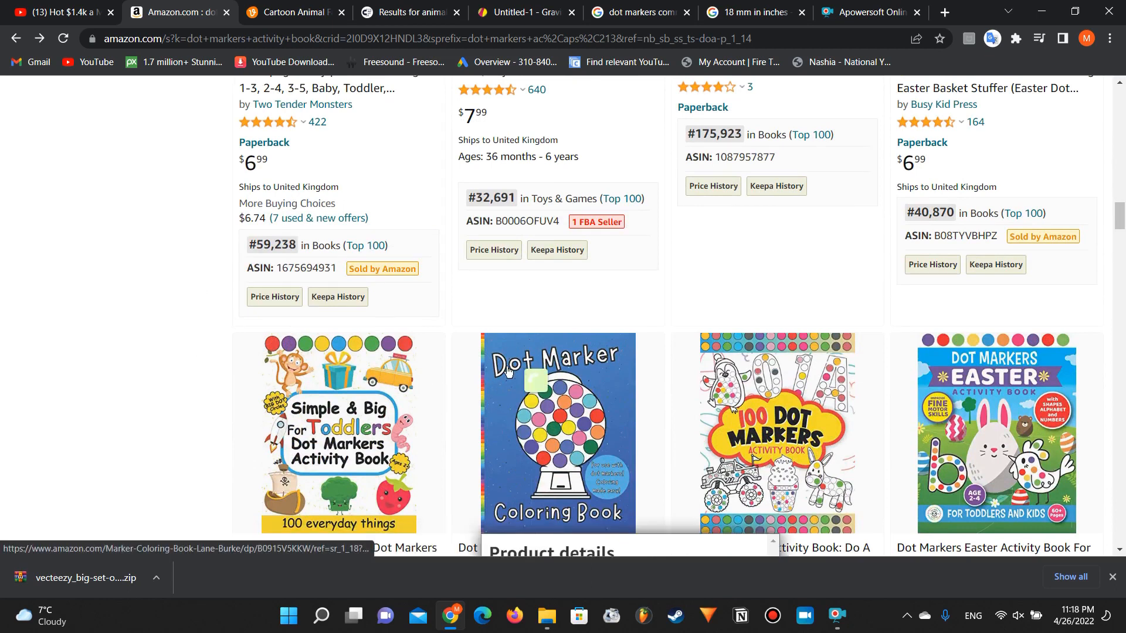
scroll(508, 369, "down", 10)
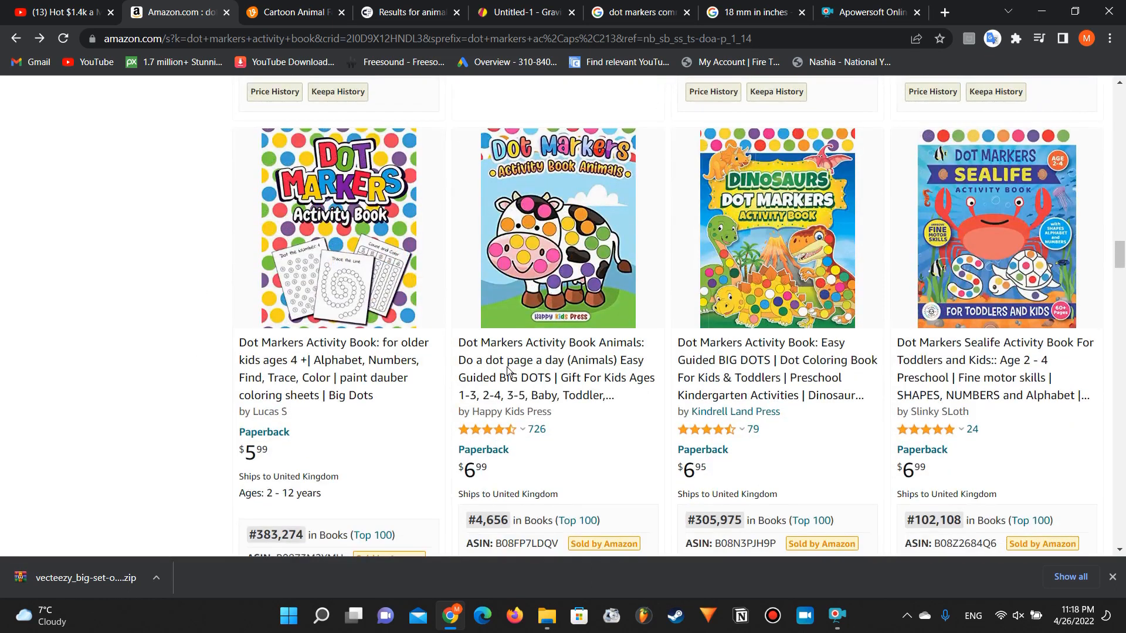
mouse_move(592, 264)
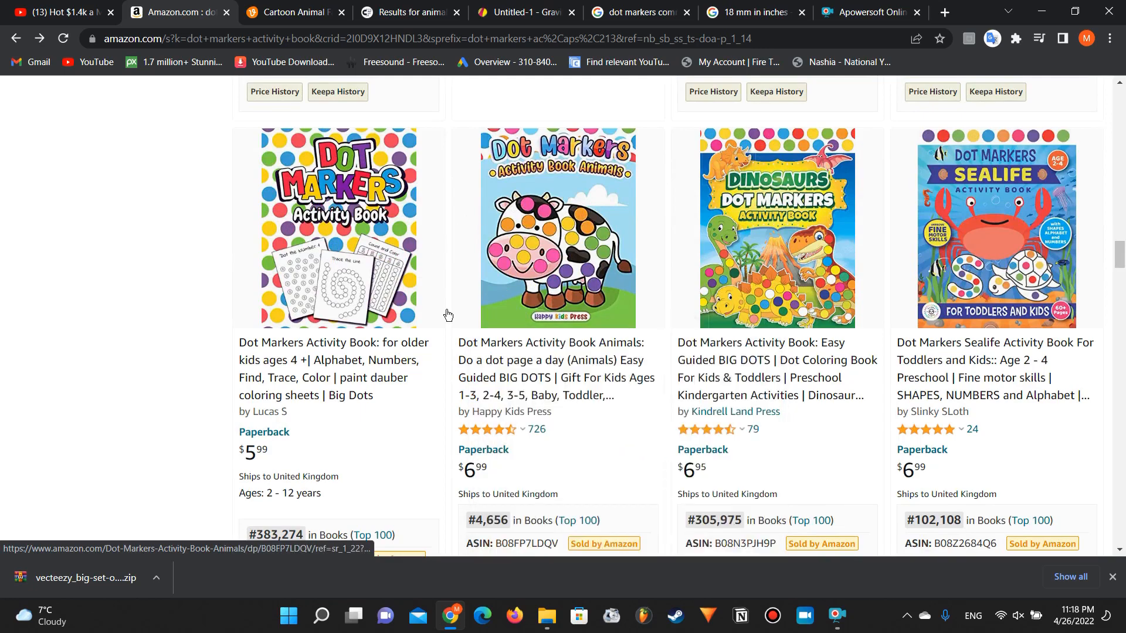
scroll(132, 297, "up", 10)
scroll(133, 298, "up", 12)
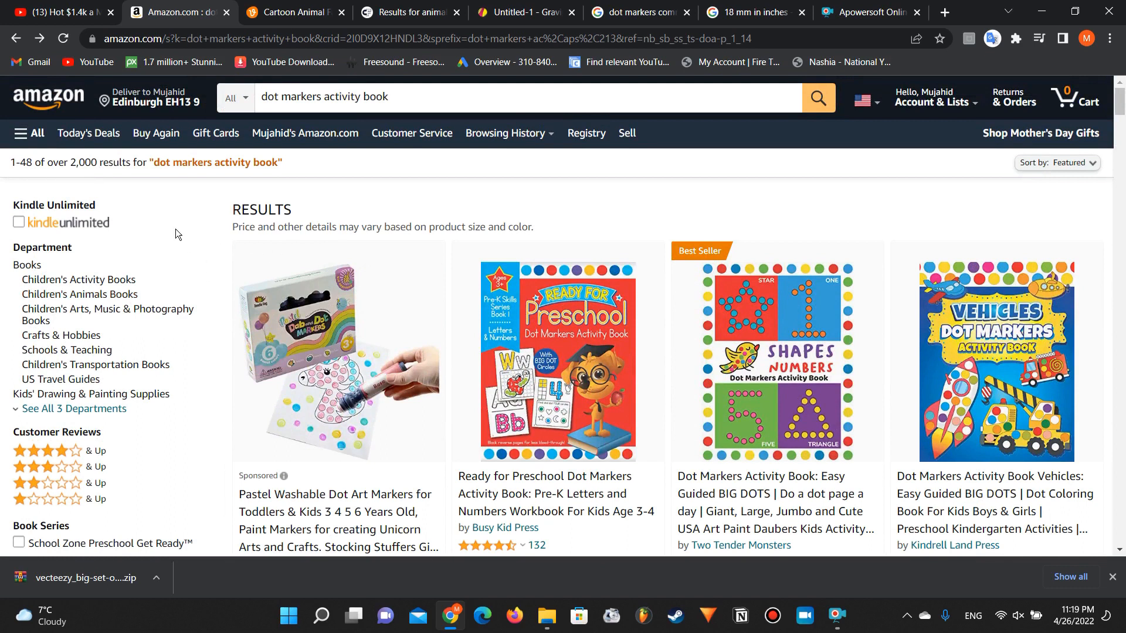
Step: Switch to the YouTube page of the KDP activity book niche video and post the comment "GO WATCH PART 2 NOW!!!"
left_click(69, 13)
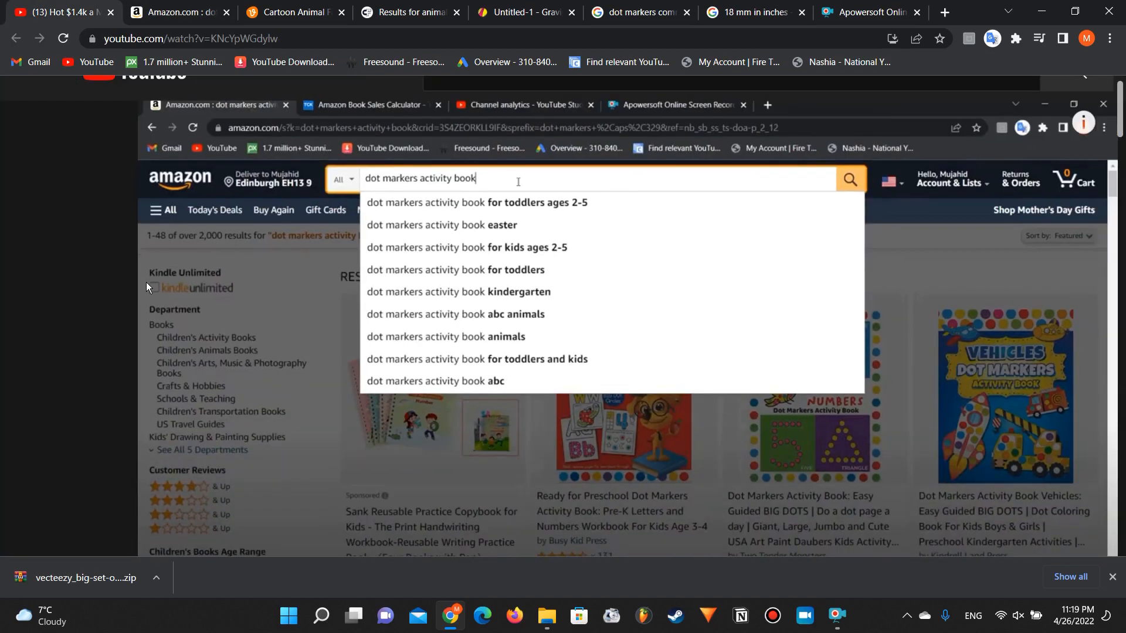
scroll(146, 283, "down", 12)
left_click(237, 273)
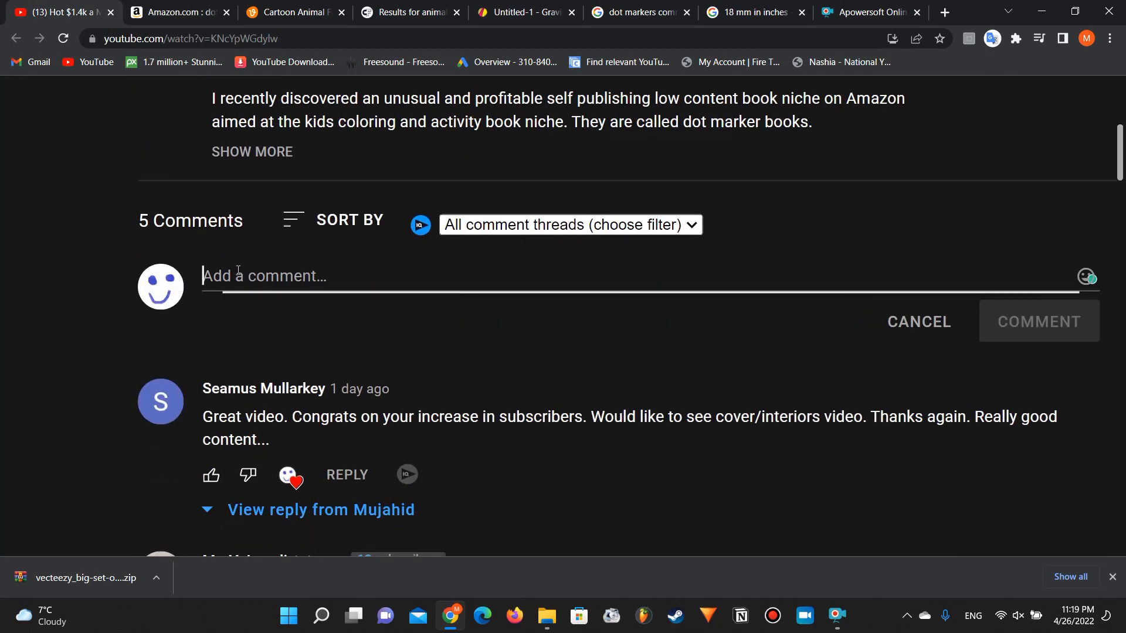
type("g")
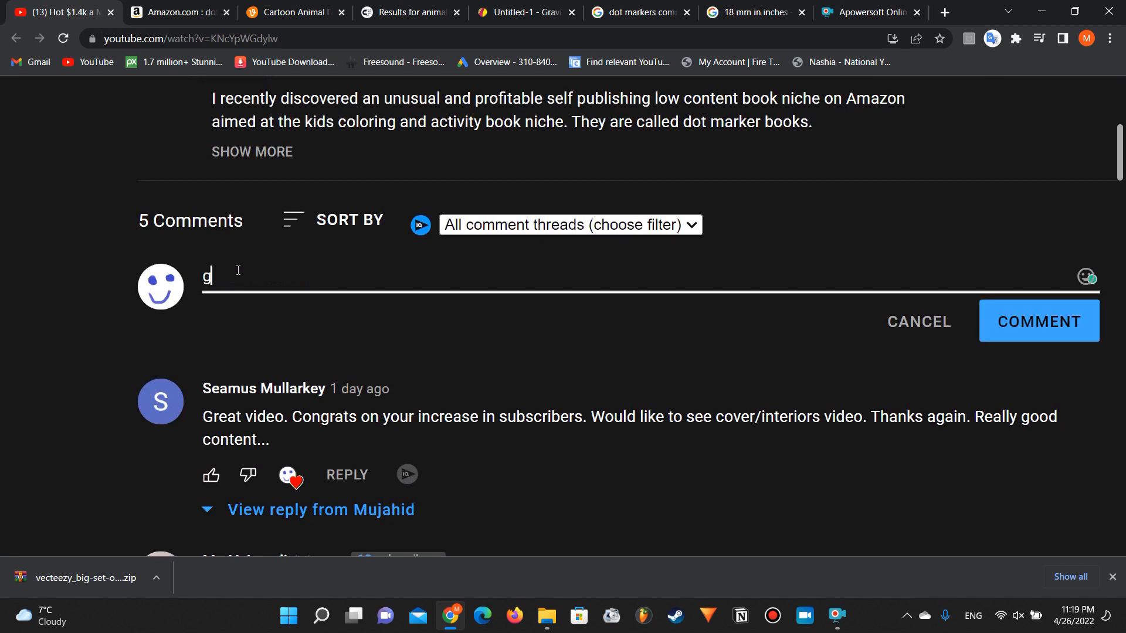
key("BackSpace")
type("GO WATCH PART 2 NOW!!!")
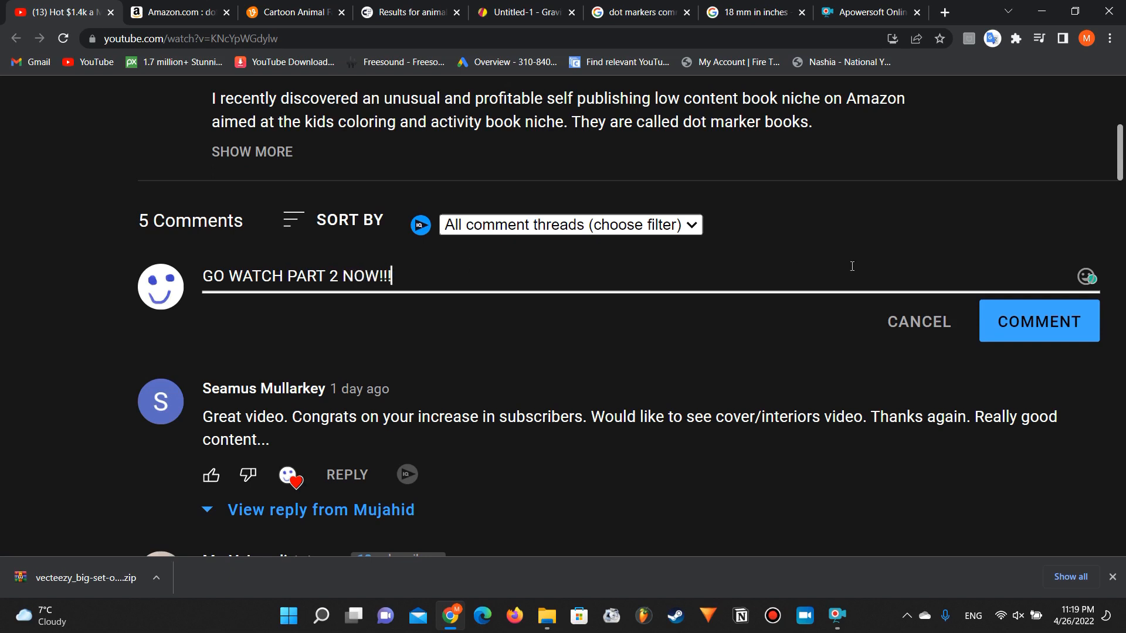
left_click(998, 331)
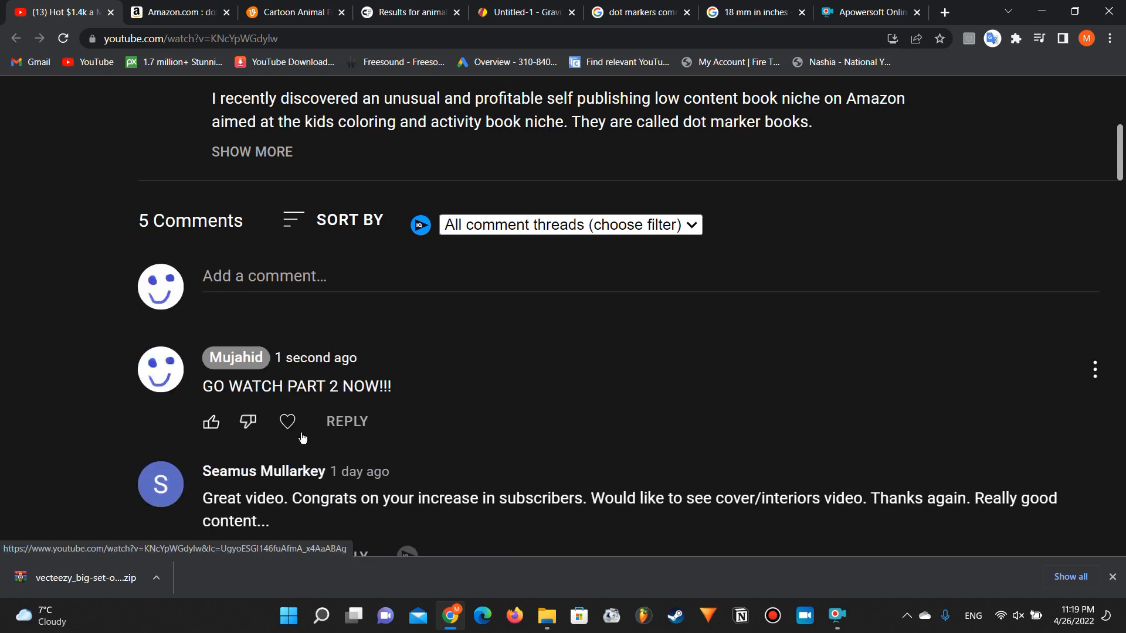
scroll(317, 363, "up", 3)
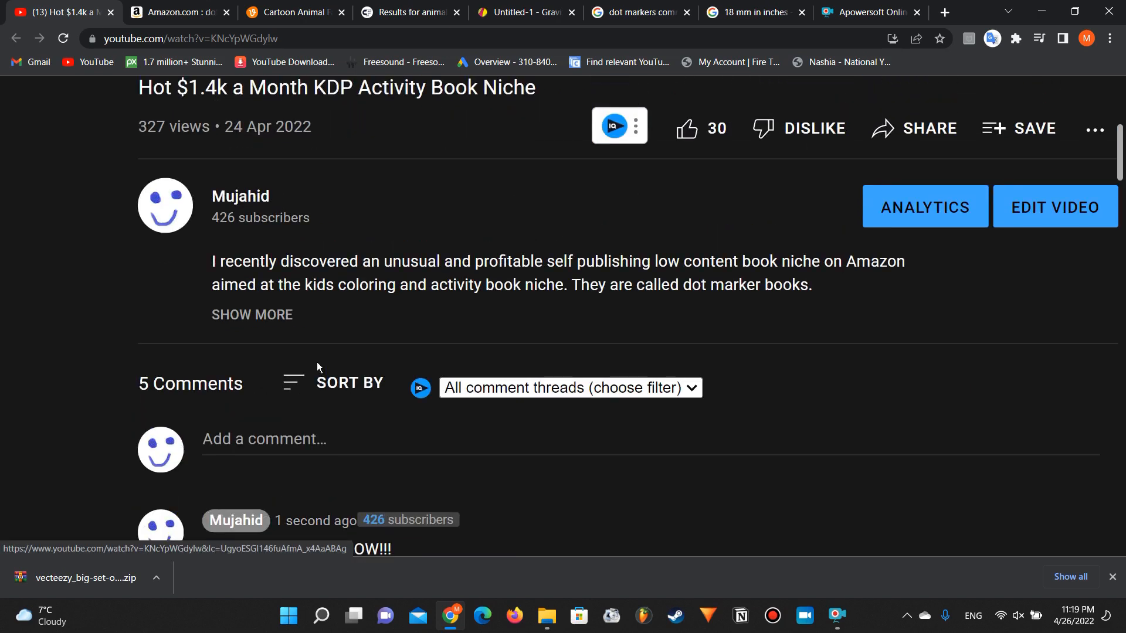
scroll(316, 363, "up", 4)
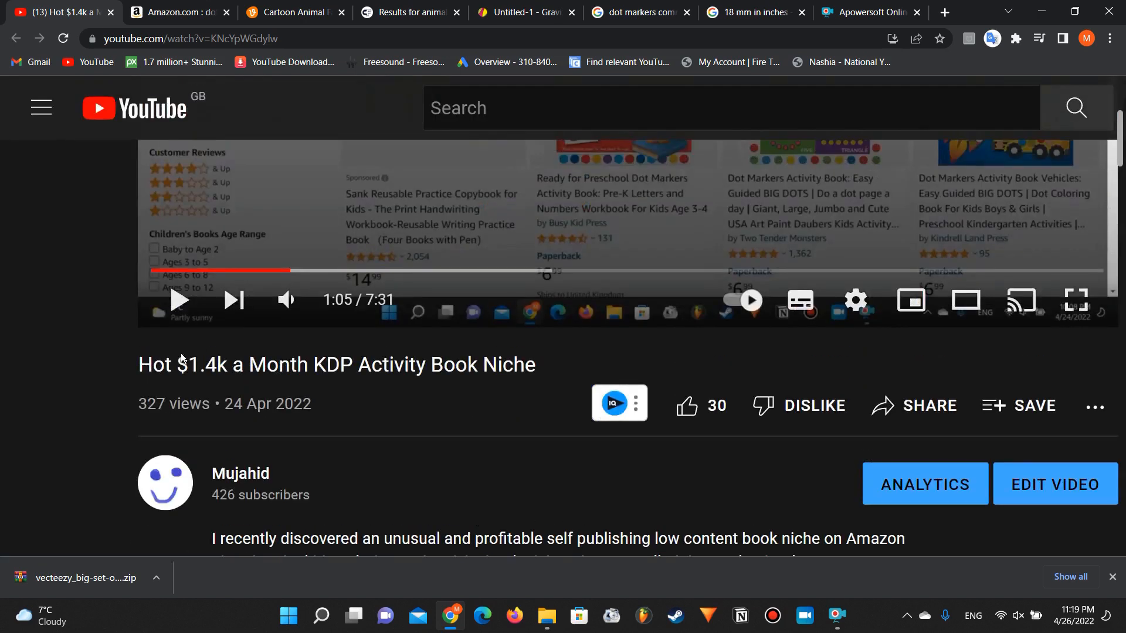
scroll(154, 370, "up", 4)
scroll(154, 369, "down", 2)
scroll(154, 370, "up", 2)
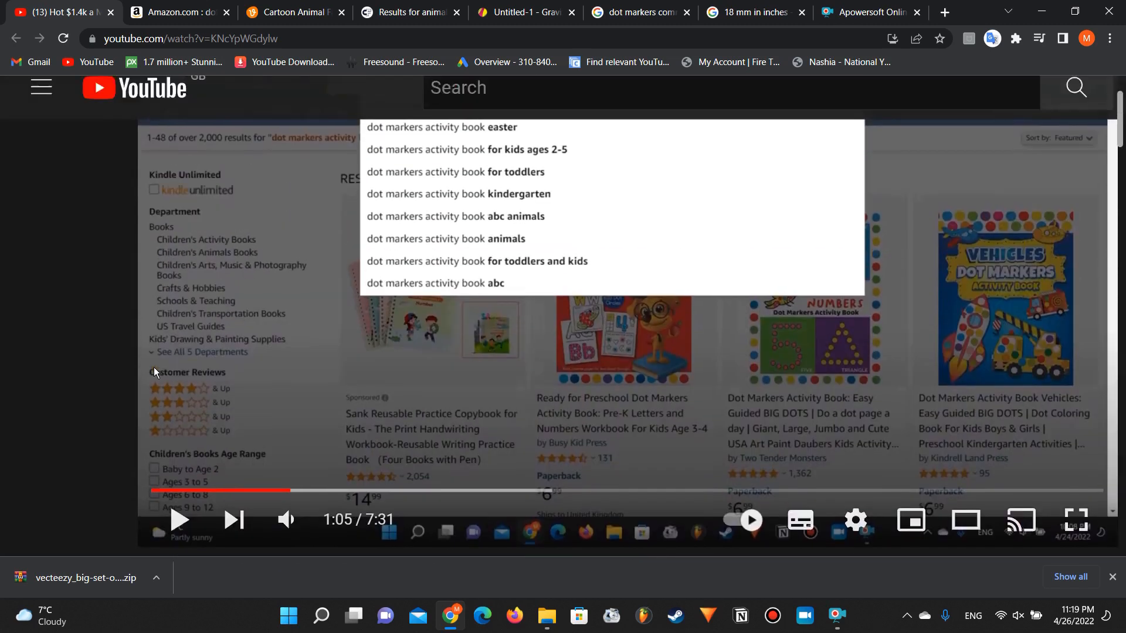
scroll(154, 367, "down", 2)
scroll(154, 367, "up", 3)
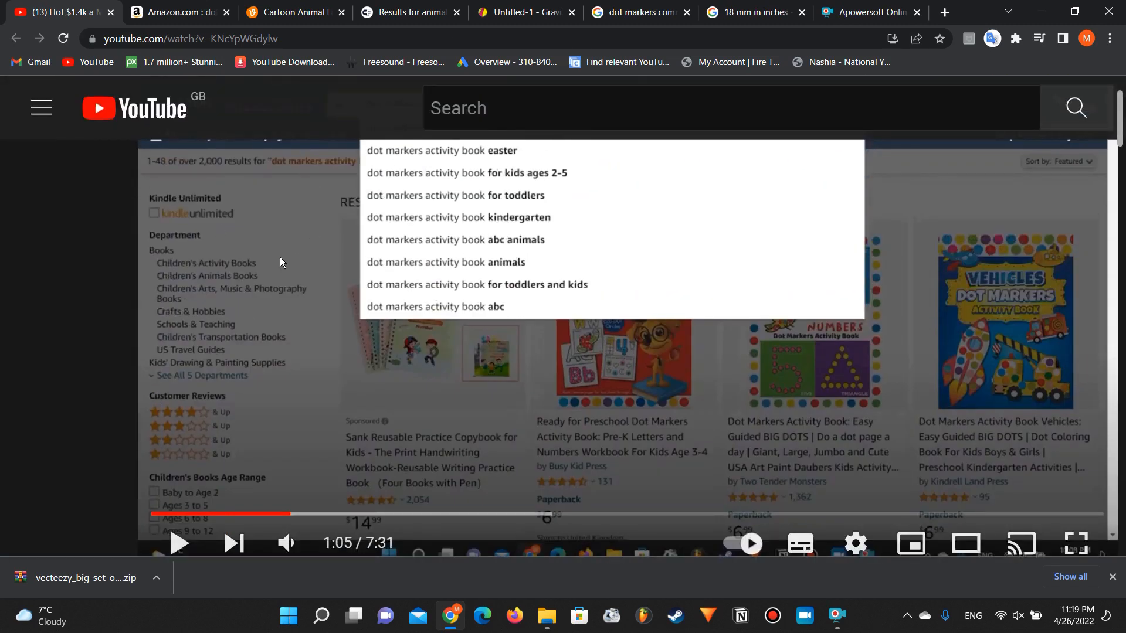
scroll(182, 315, "down", 2)
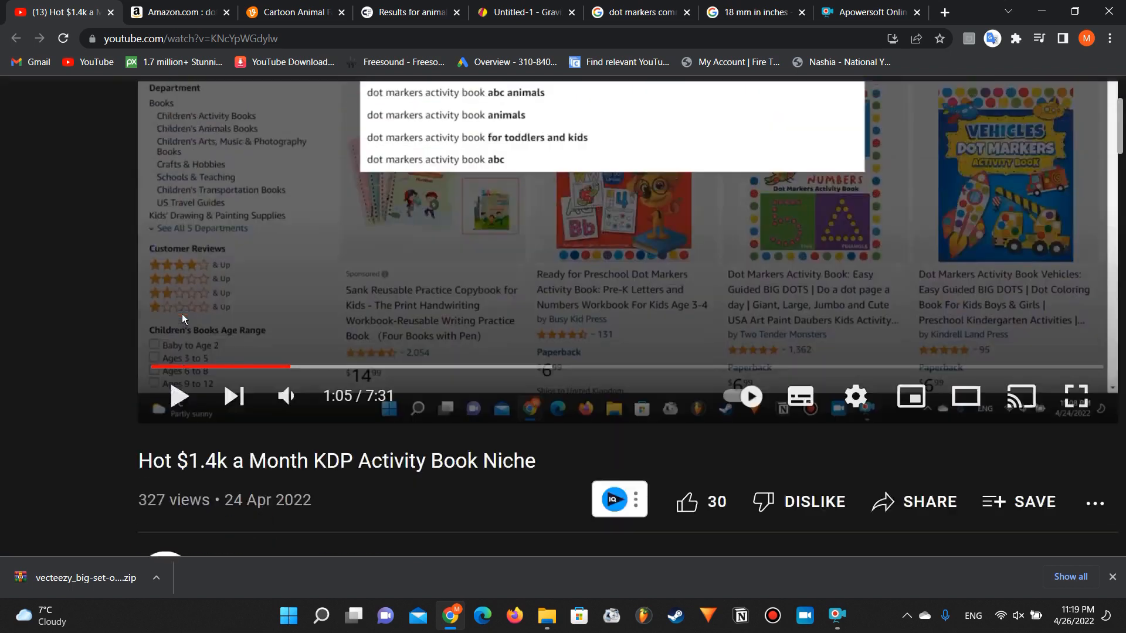